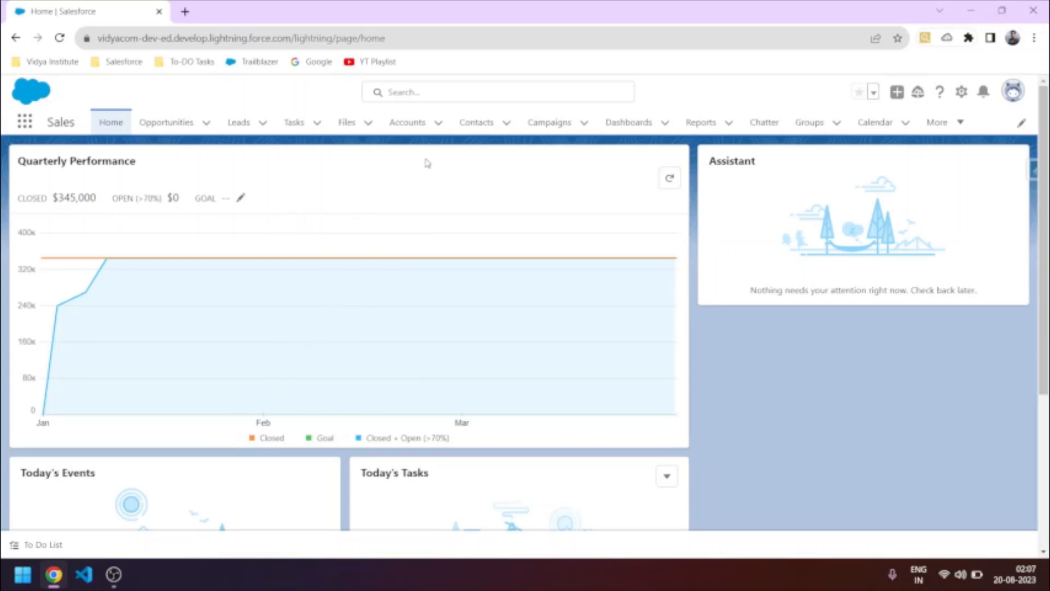
Step: Open the New Account form from the Accounts list to view its fields, cancel it and return to Home
{"action": "left_click", "coordinate": [395, 127]}
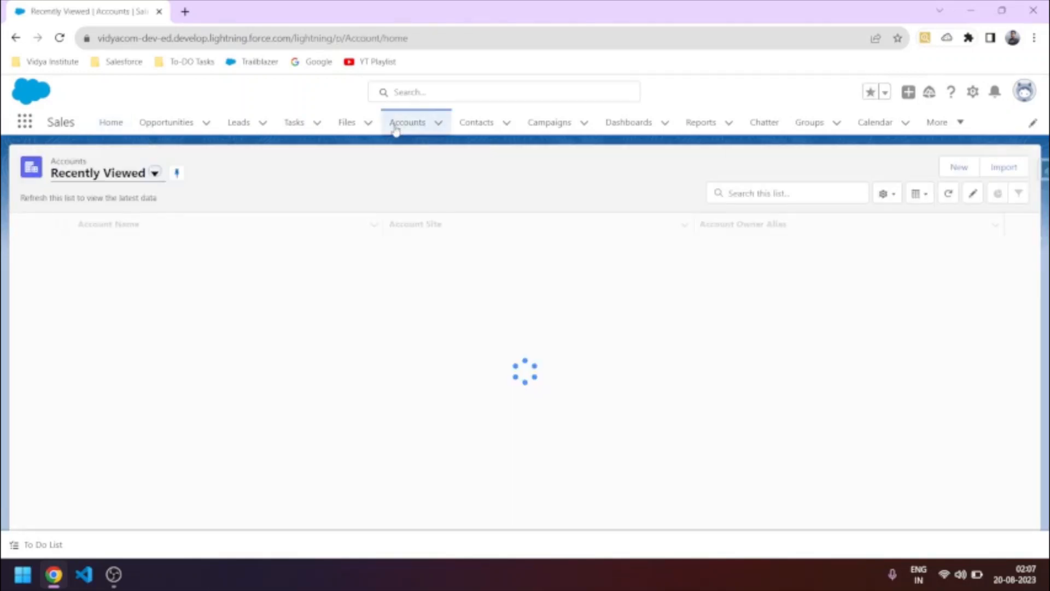
{"action": "left_click", "coordinate": [958, 166]}
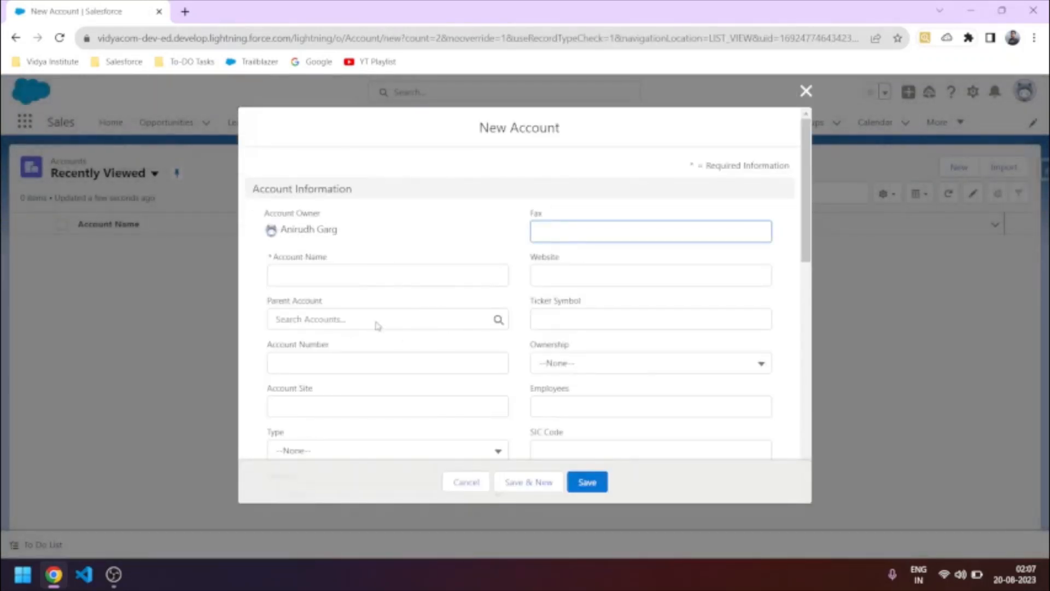
{"action": "left_click", "coordinate": [465, 483]}
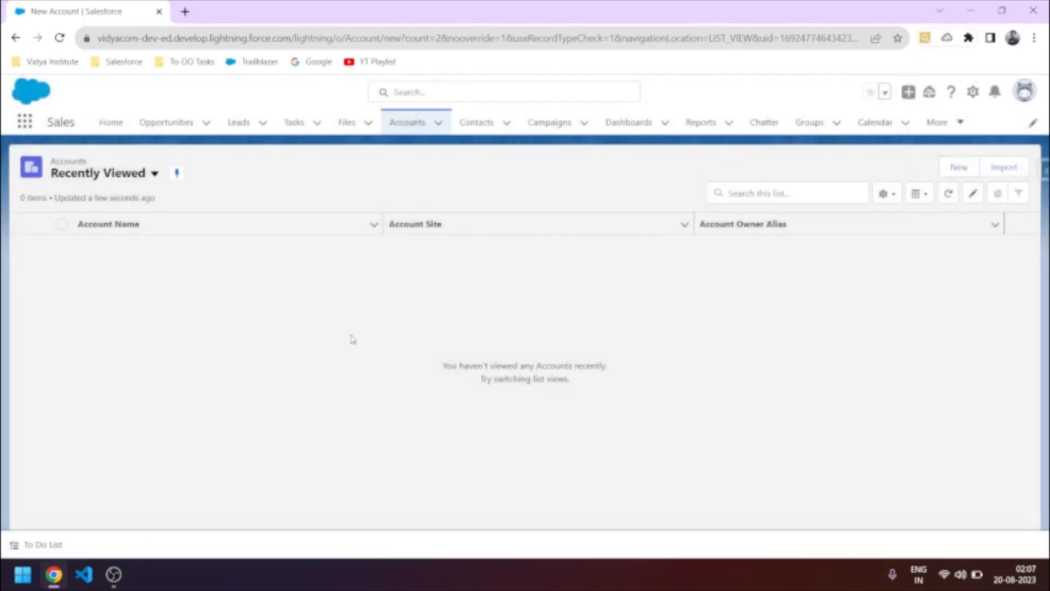
{"action": "left_click", "coordinate": [112, 124]}
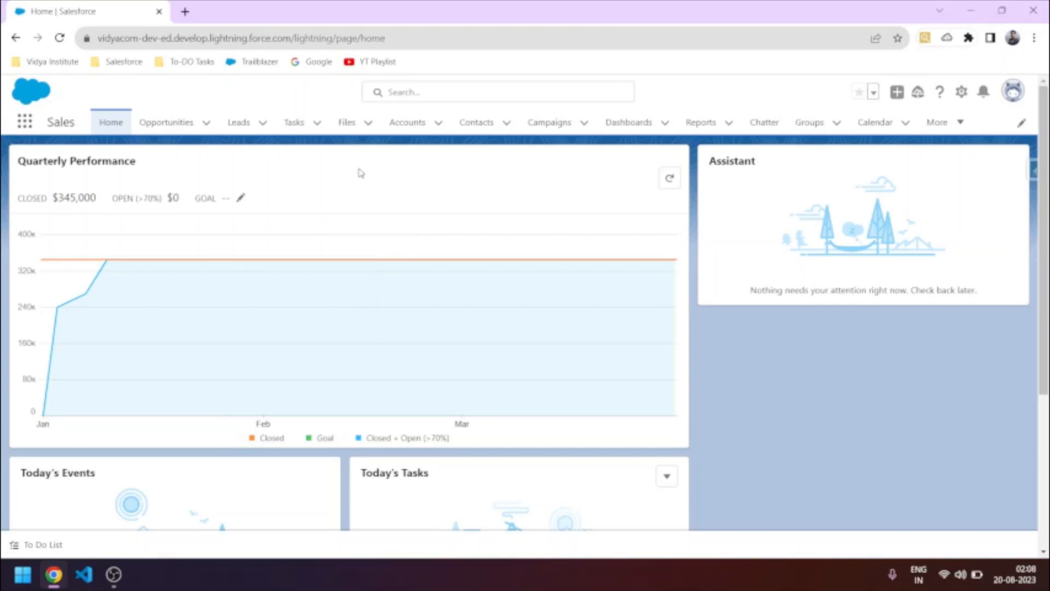
Step: Find the Flows page in Setup and create a new Screen Flow
{"action": "left_click", "coordinate": [961, 92]}
{"action": "left_click", "coordinate": [933, 130]}
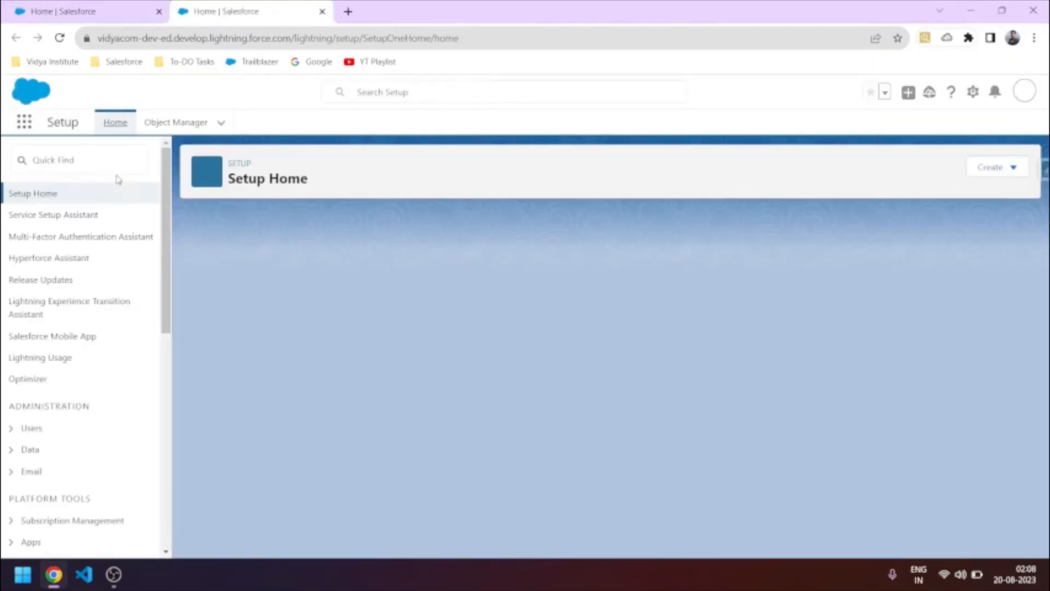
{"action": "type", "text": "flows"}
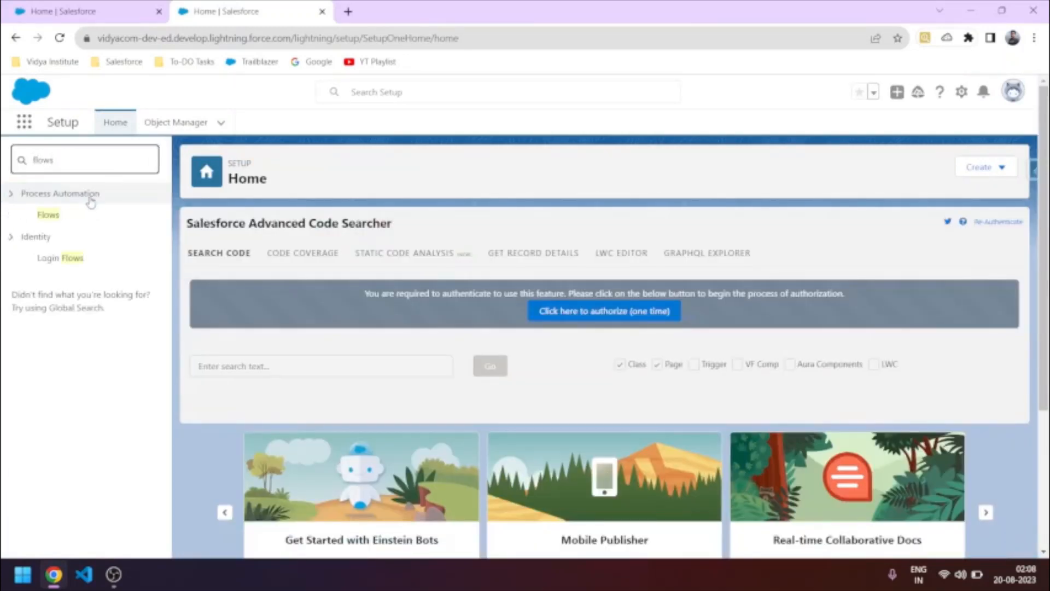
{"action": "left_click", "coordinate": [53, 217]}
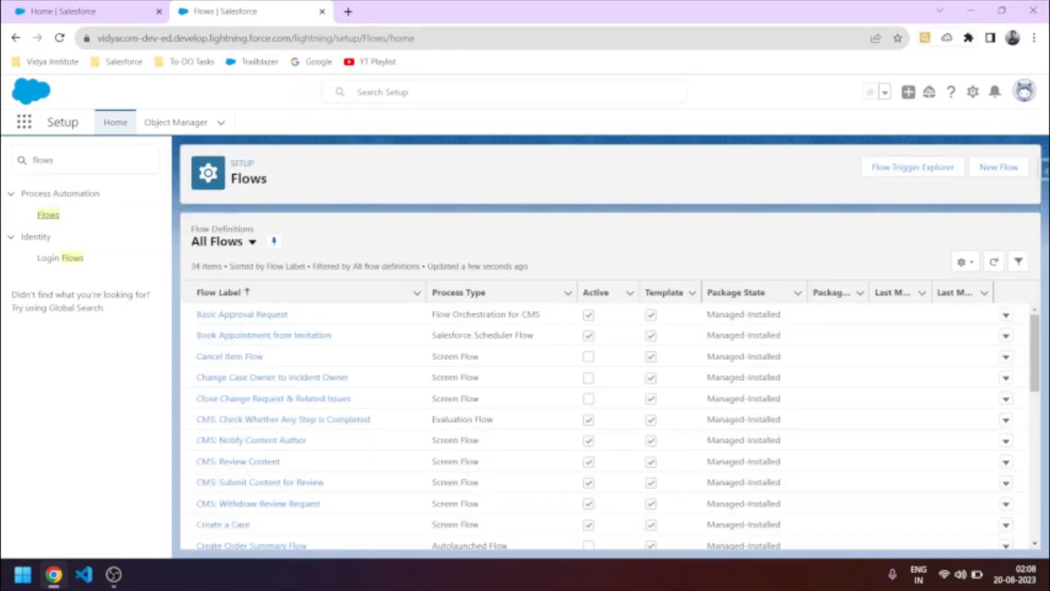
{"action": "left_click", "coordinate": [984, 170]}
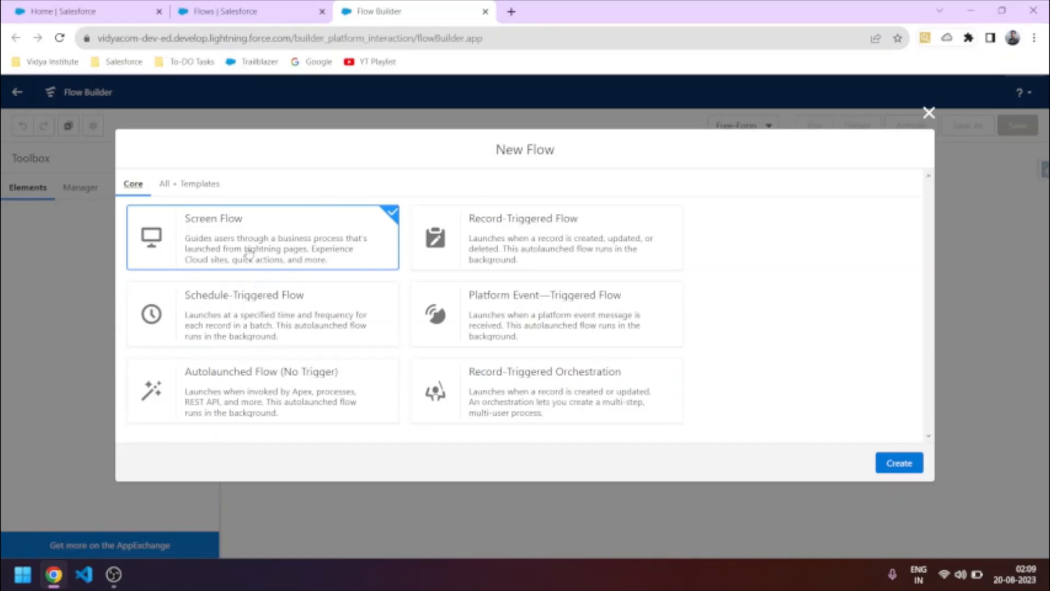
{"action": "left_click", "coordinate": [888, 471]}
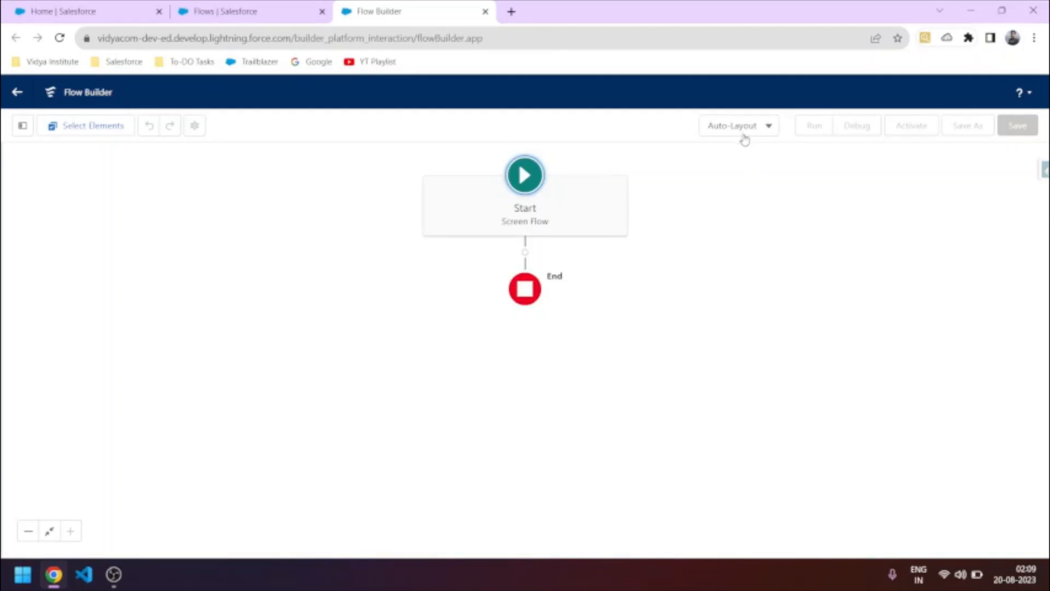
Step: Try the Free-Form layout by placing a Screen element on the canvas, cancel the element and return to Auto-Layout
{"action": "left_click", "coordinate": [745, 138]}
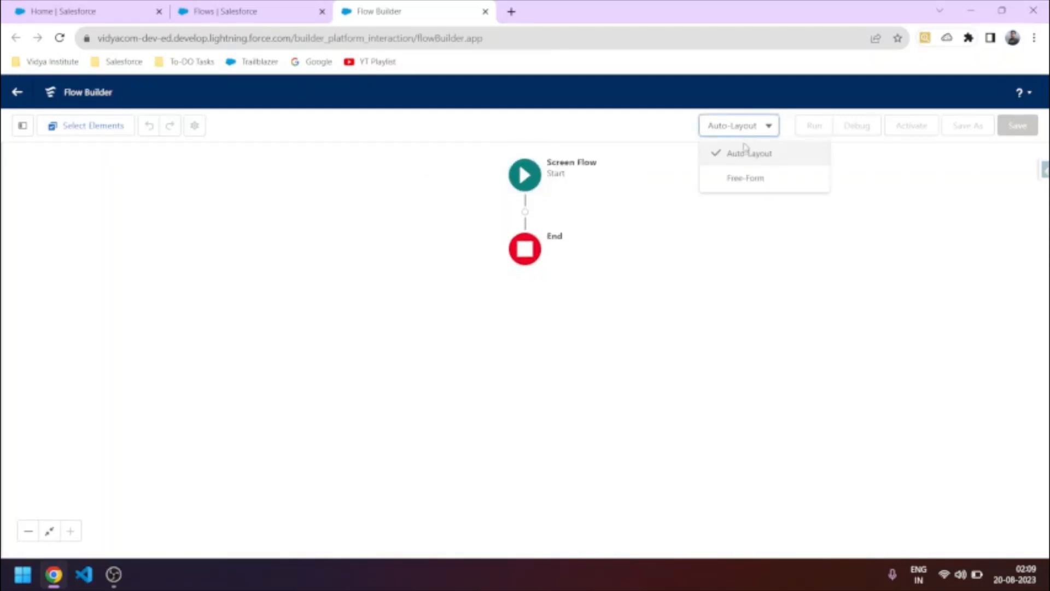
{"action": "left_click", "coordinate": [744, 178]}
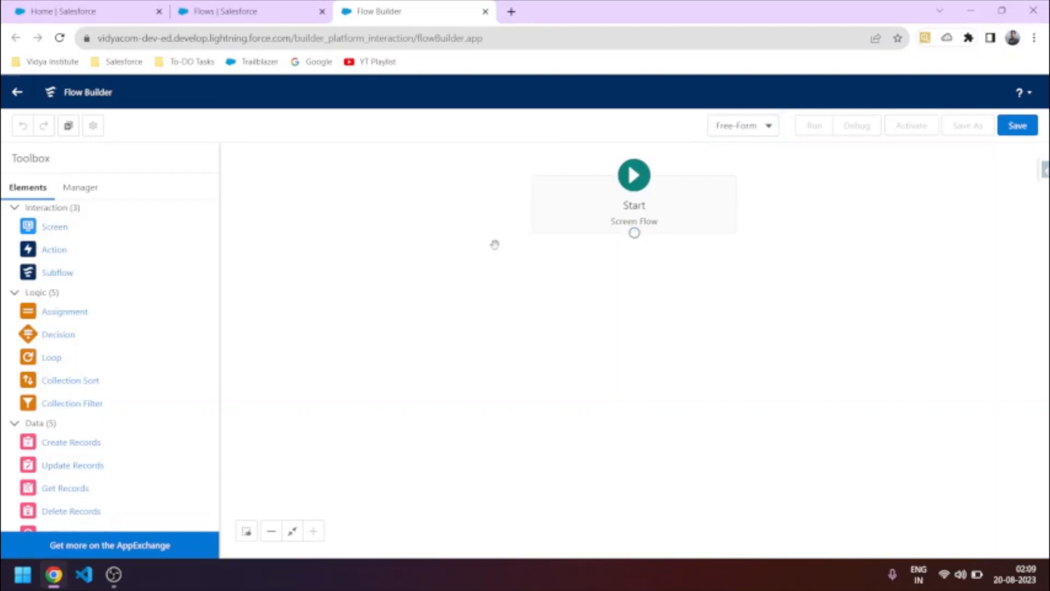
{"action": "left_click_drag", "start_coordinate": [59, 228], "coordinate": [671, 305]}
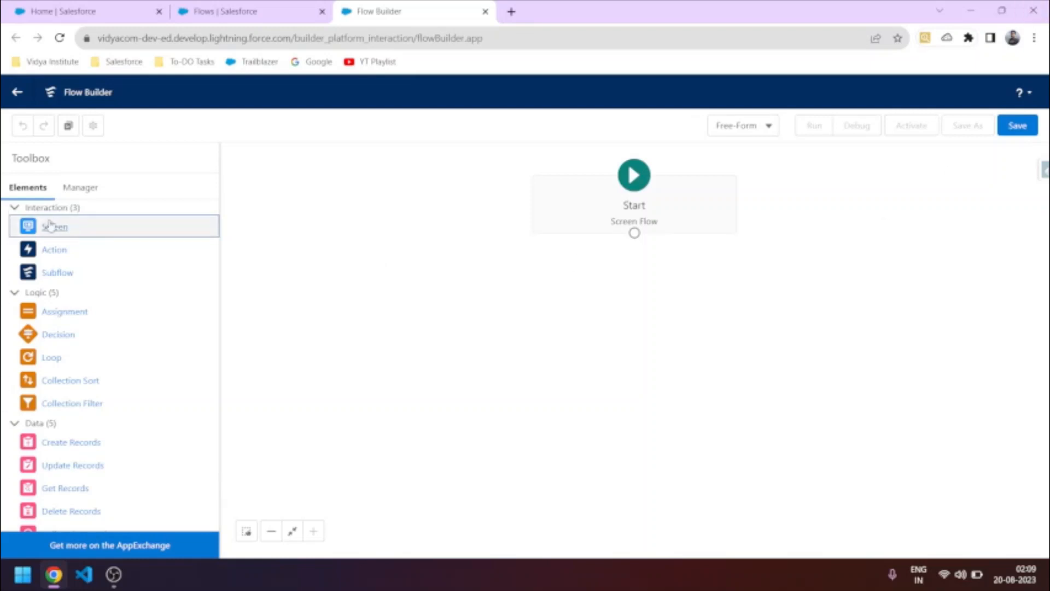
{"action": "left_click_drag", "start_coordinate": [50, 228], "coordinate": [619, 305]}
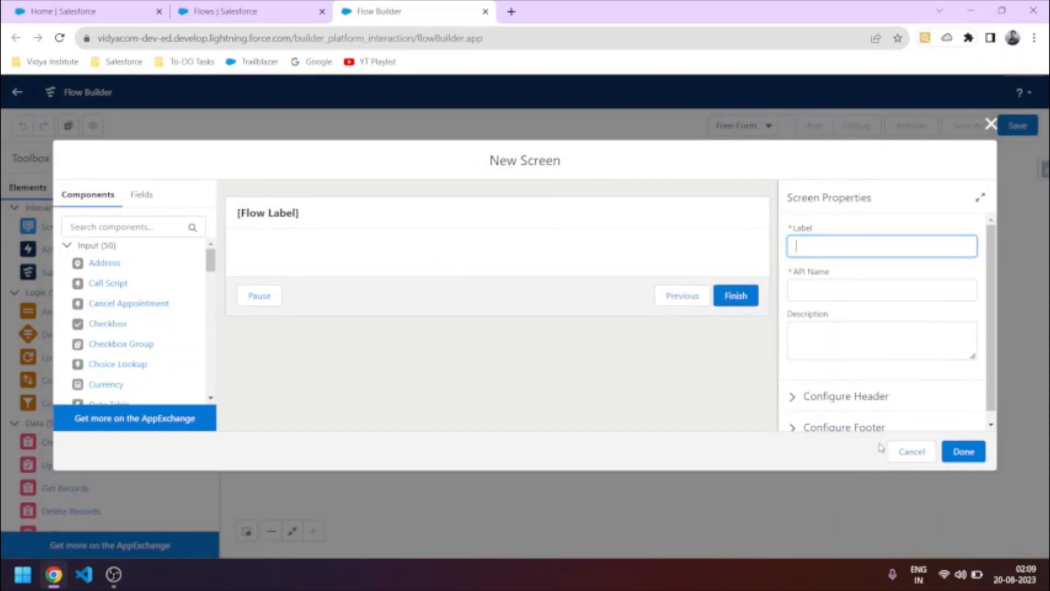
{"action": "left_click", "coordinate": [897, 453]}
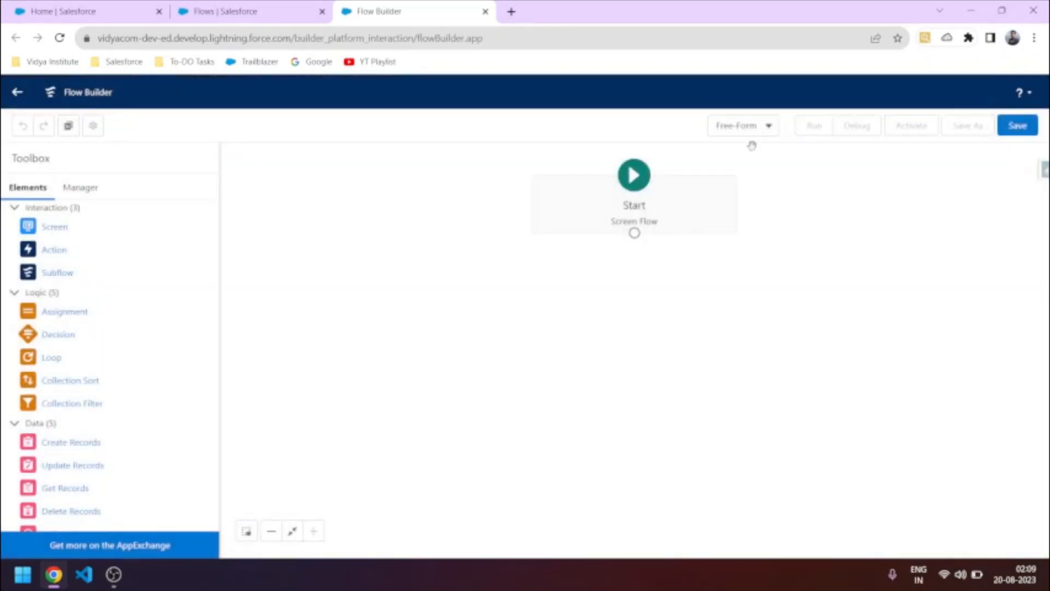
{"action": "left_click", "coordinate": [736, 129]}
{"action": "left_click", "coordinate": [744, 157]}
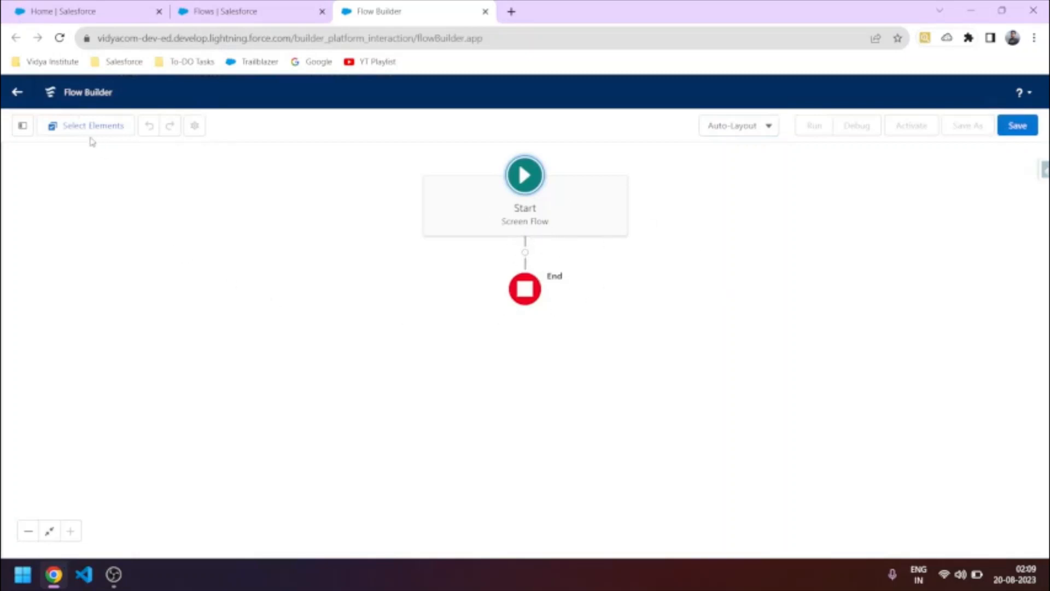
Step: Show the Toolbox, and enter and leave the element selection mode on the canvas
{"action": "left_click", "coordinate": [23, 126]}
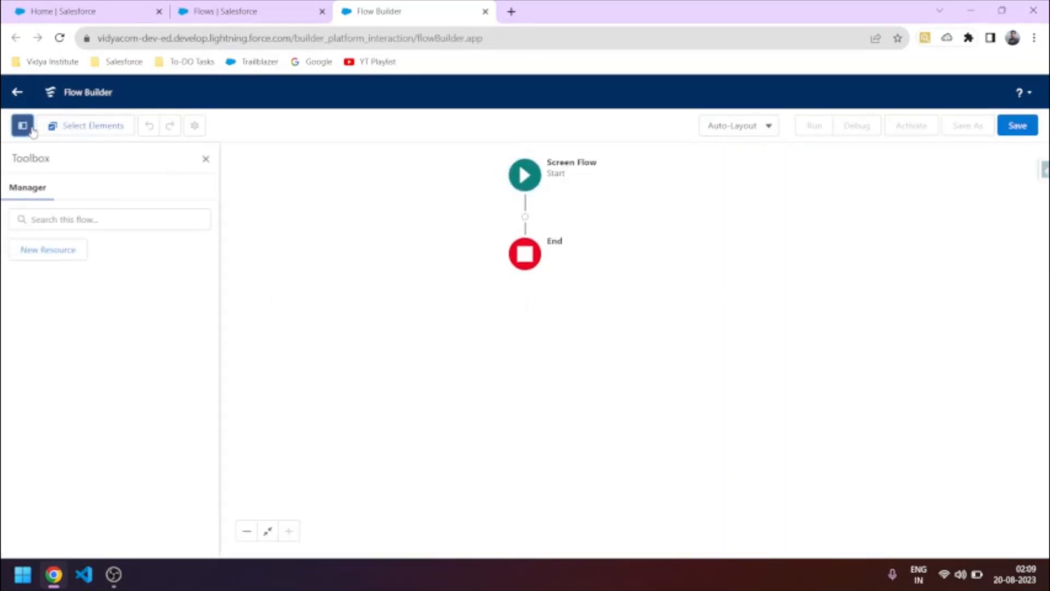
{"action": "left_click", "coordinate": [70, 127]}
{"action": "left_click_drag", "start_coordinate": [707, 280], "coordinate": [694, 364]}
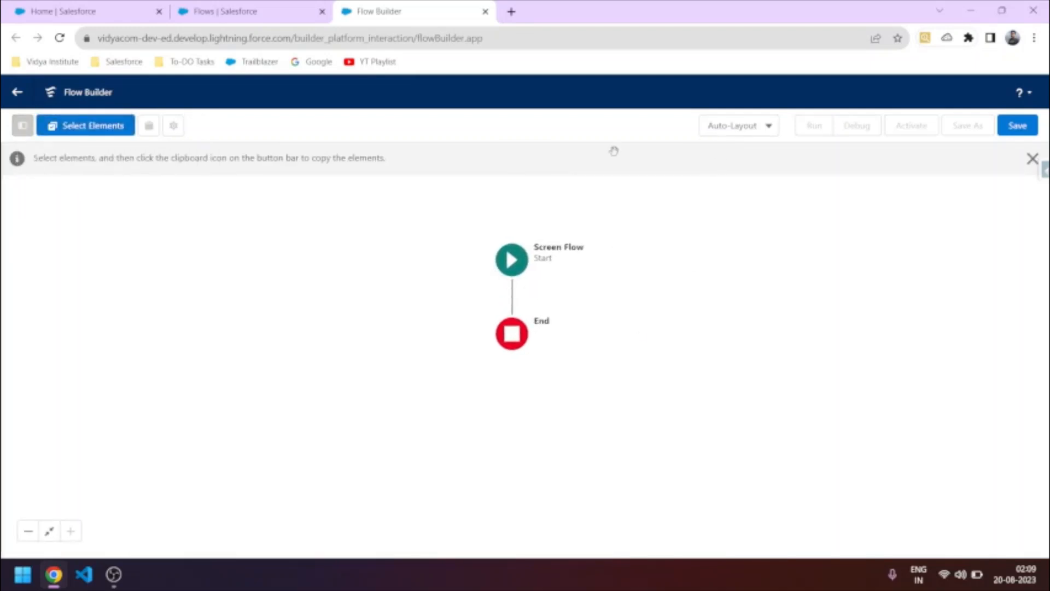
{"action": "left_click", "coordinate": [1032, 158]}
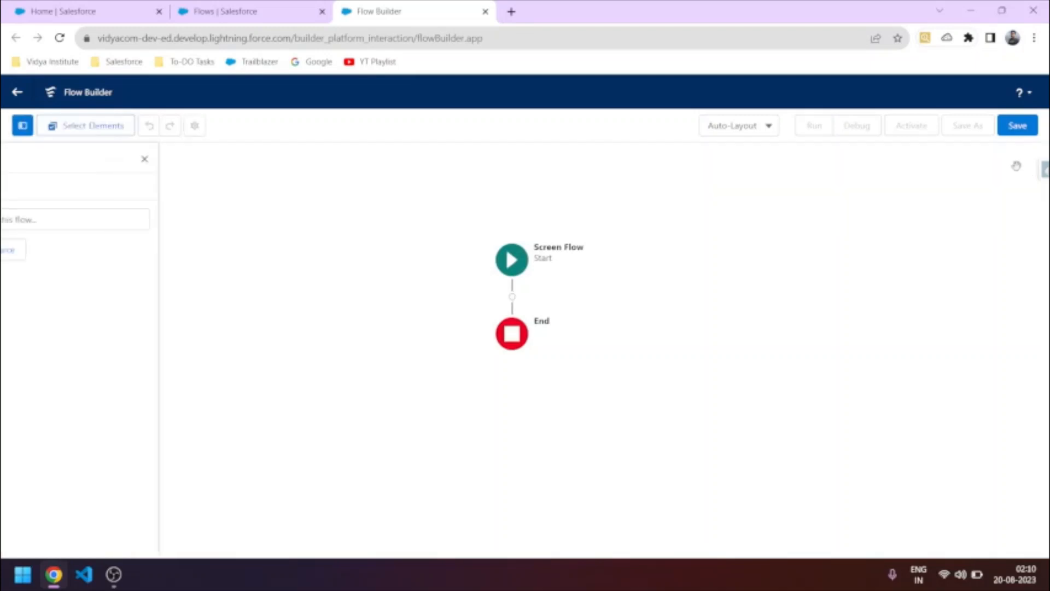
Step: Examine the Interaction, Logic and Data elements that can be added between Start and End
{"action": "left_click", "coordinate": [512, 297]}
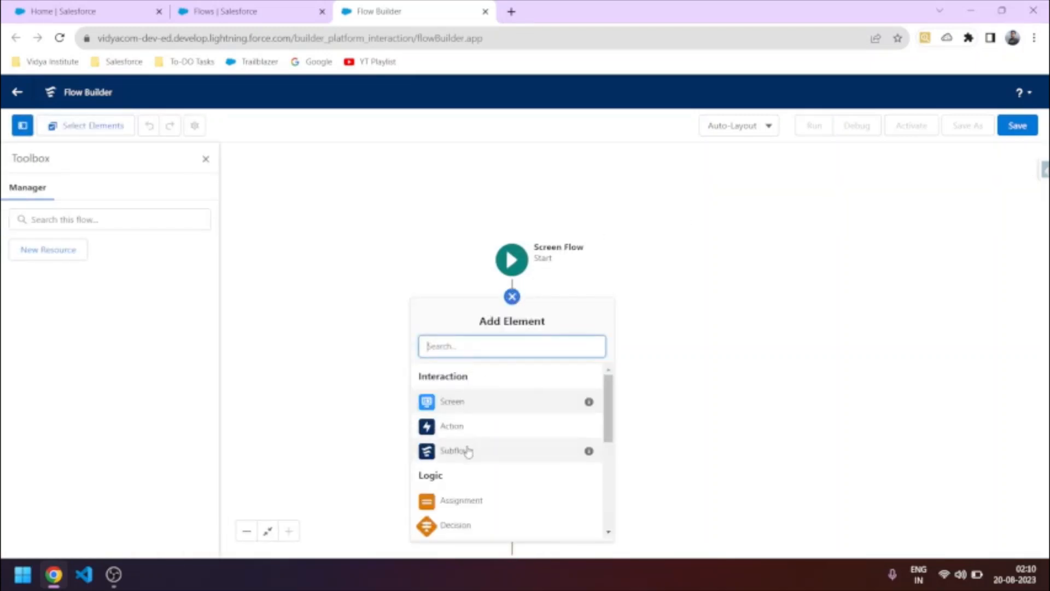
{"action": "scroll", "coordinate": [480, 458], "scroll_direction": "down", "scroll_amount": 1}
{"action": "scroll", "coordinate": [484, 458], "scroll_direction": "down", "scroll_amount": 2}
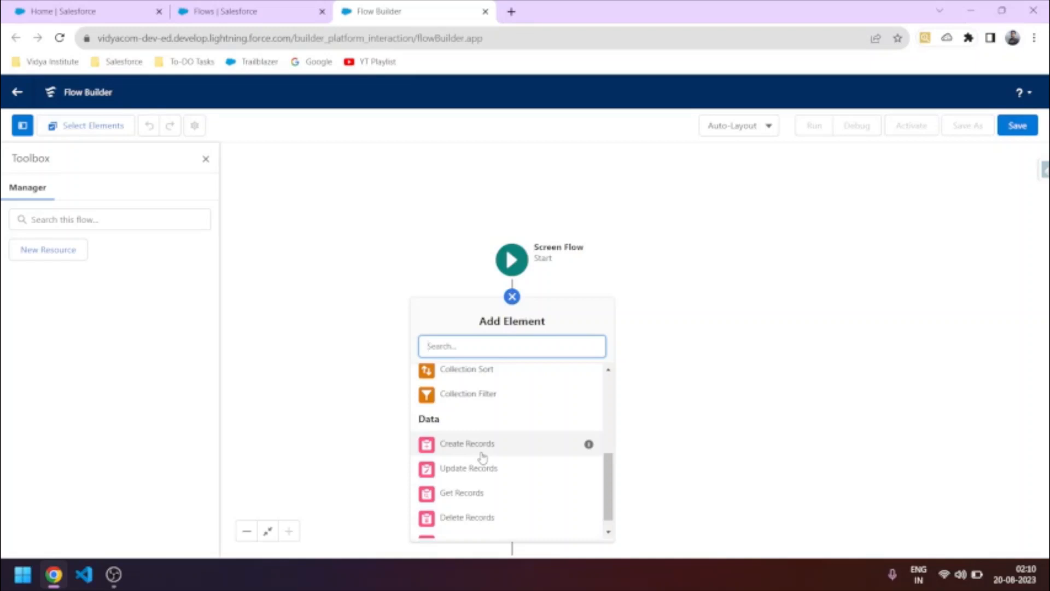
{"action": "scroll", "coordinate": [482, 457], "scroll_direction": "down", "scroll_amount": 1}
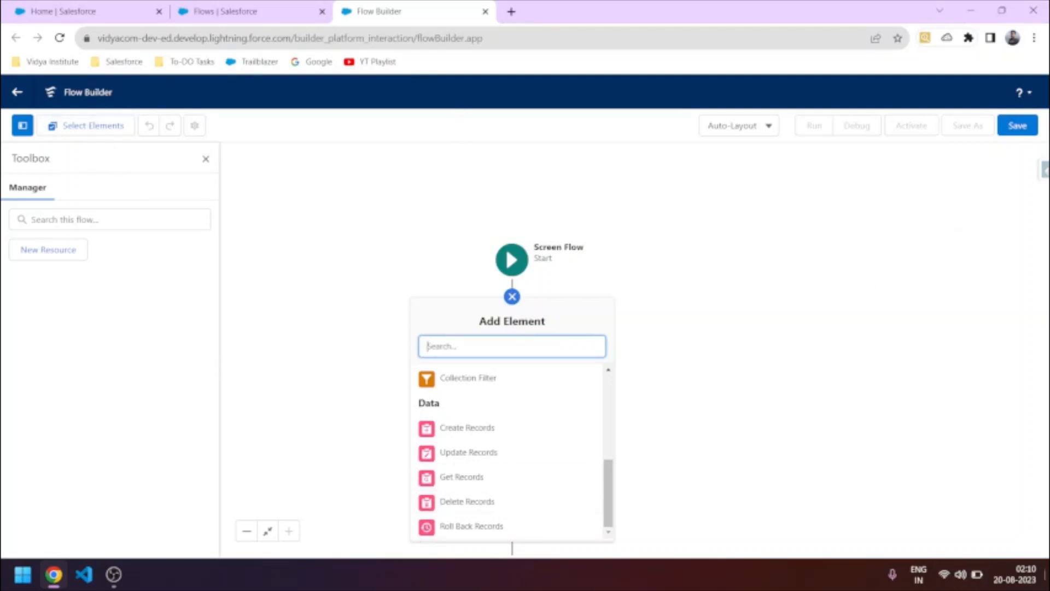
Step: Revisit the Accounts list in the Sales app, review the standard New Account form, discard it and go back to Home
{"action": "left_click", "coordinate": [61, 11]}
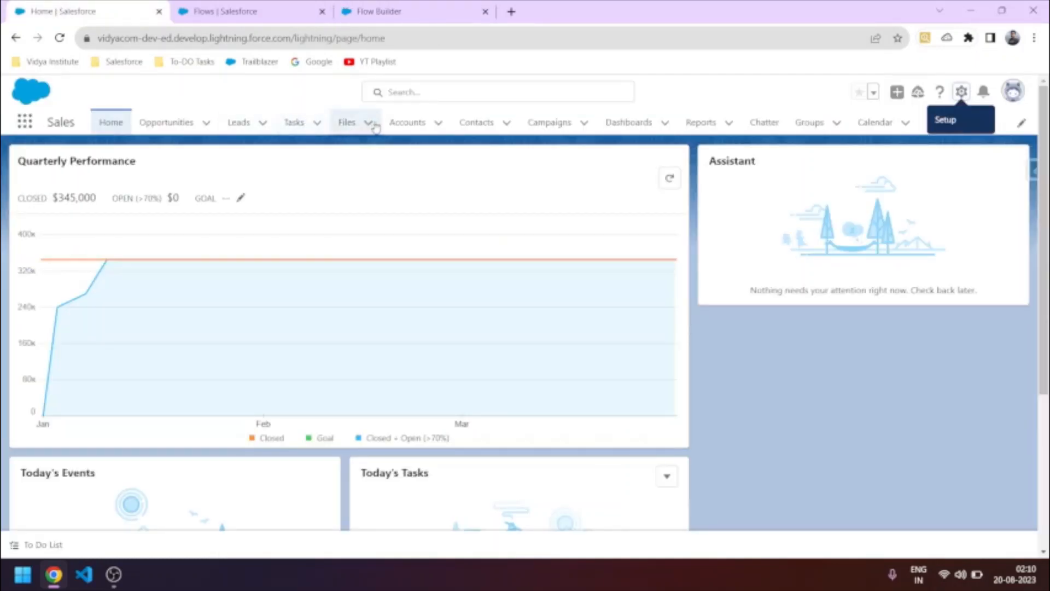
{"action": "left_click", "coordinate": [408, 122]}
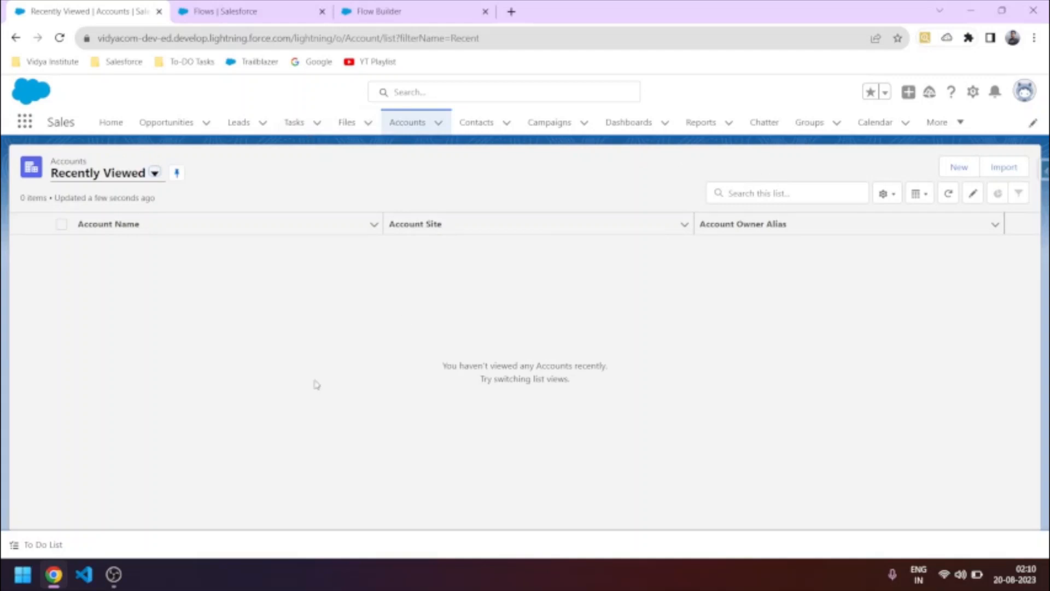
{"action": "left_click", "coordinate": [110, 124]}
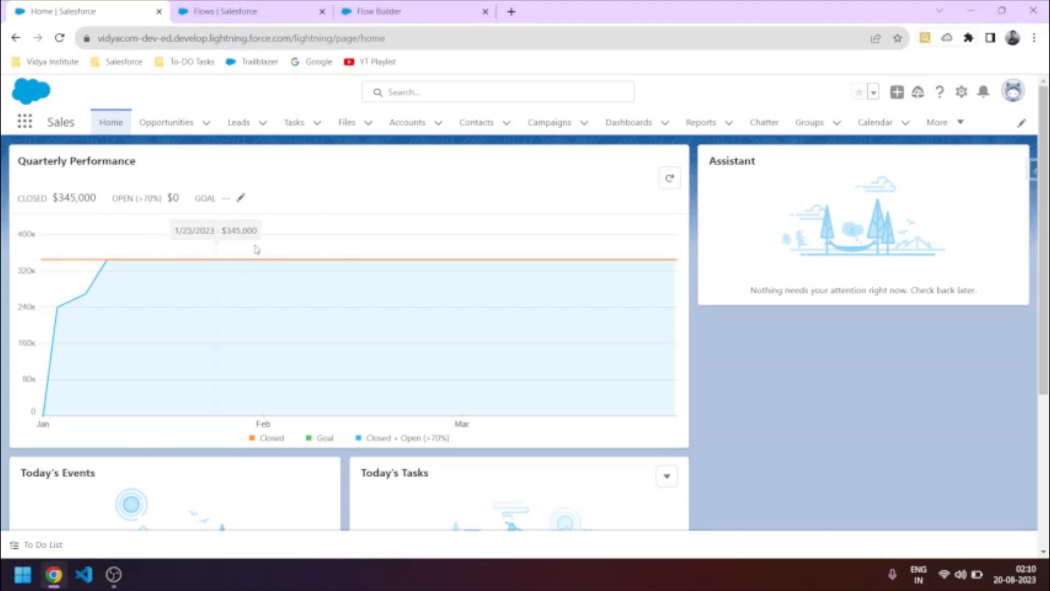
{"action": "left_click", "coordinate": [405, 122]}
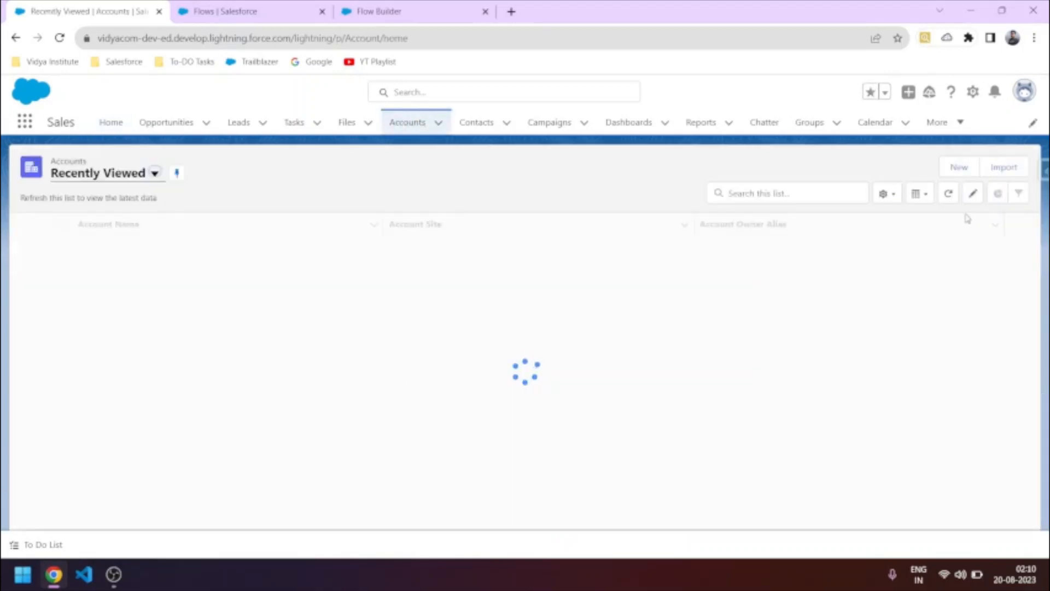
{"action": "left_click", "coordinate": [958, 168]}
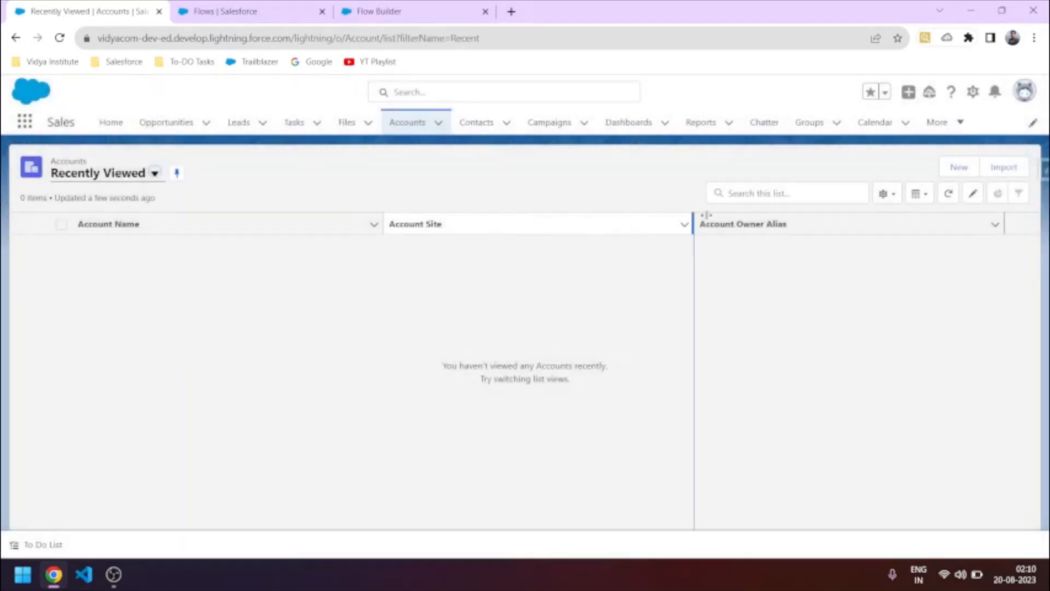
{"action": "left_click", "coordinate": [957, 166]}
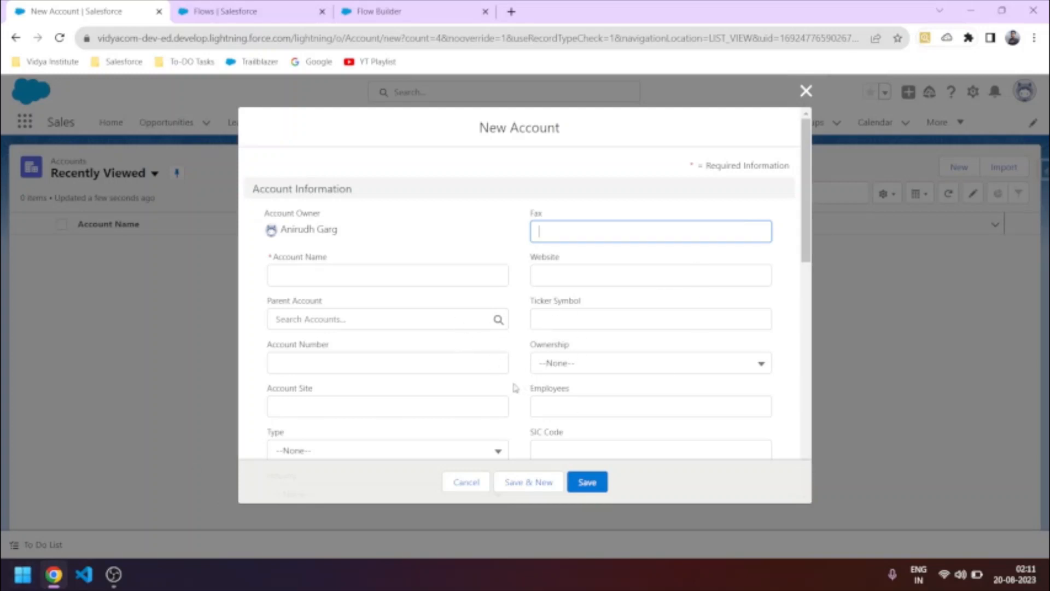
{"action": "left_click", "coordinate": [466, 482]}
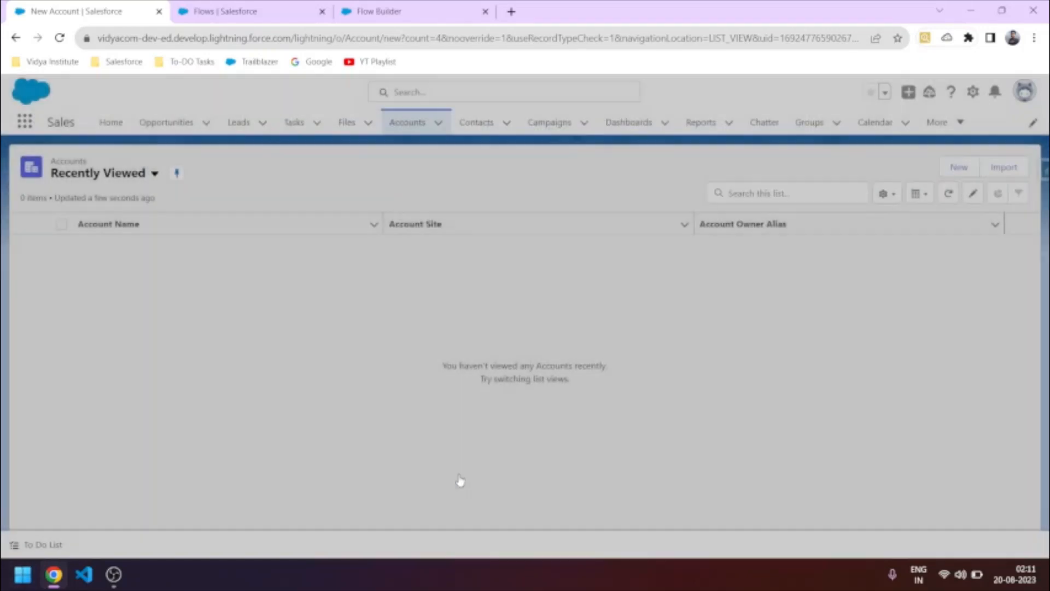
{"action": "left_click", "coordinate": [114, 123]}
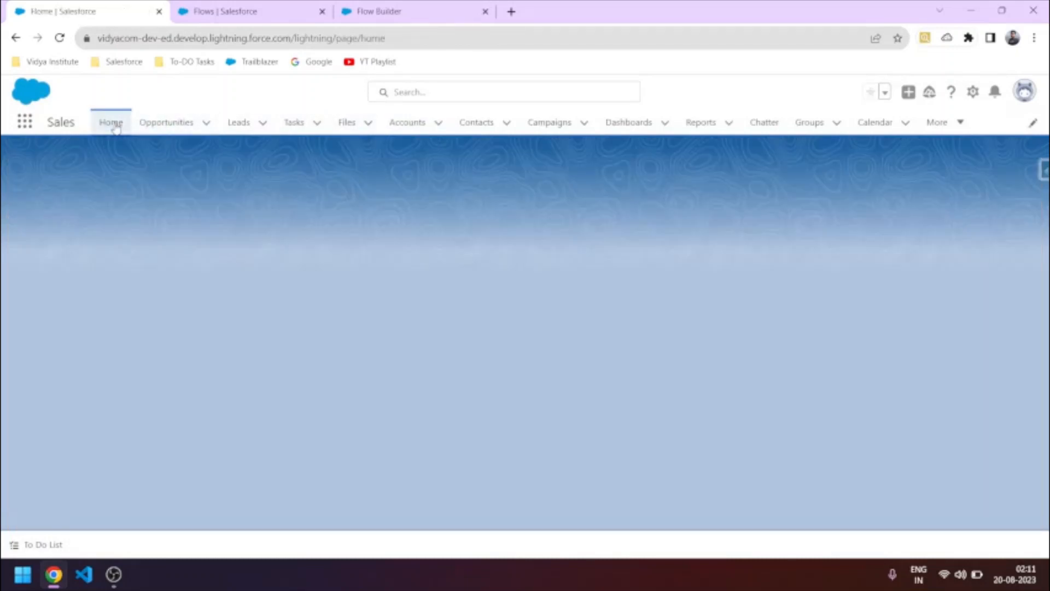
Step: Place the Flow Builder browser tab beside the Sales Home tab and add a Screen element between Start and End
{"action": "left_click", "coordinate": [239, 11]}
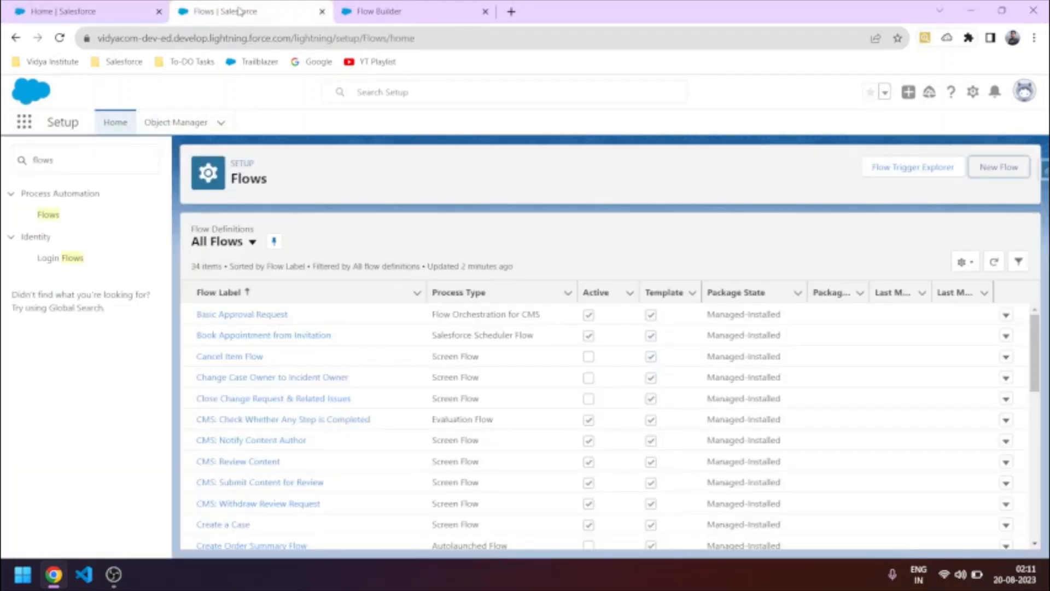
{"action": "left_click", "coordinate": [380, 20]}
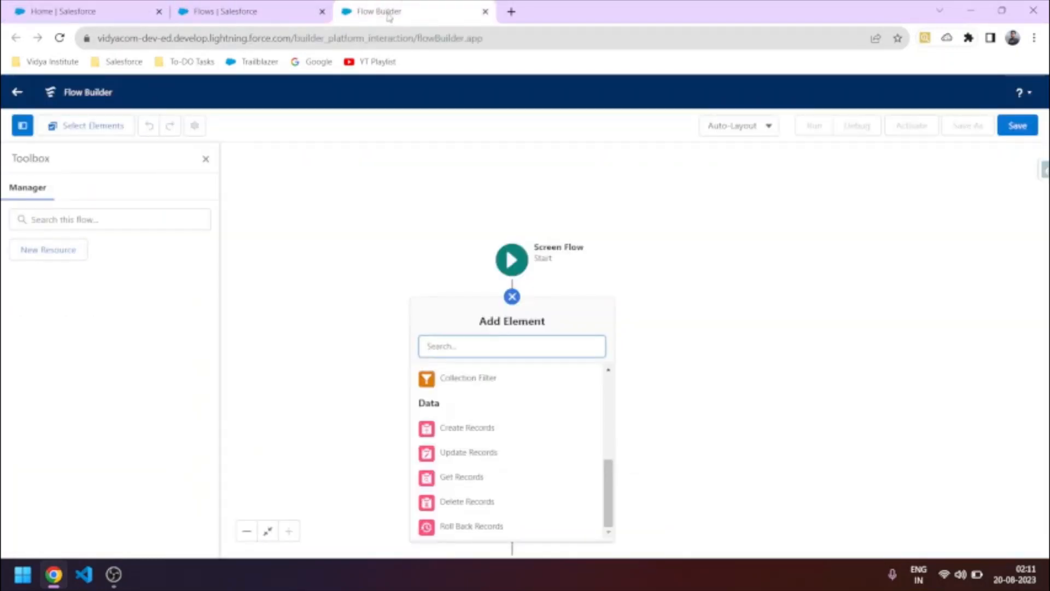
{"action": "left_click_drag", "start_coordinate": [381, 20], "coordinate": [217, 17]}
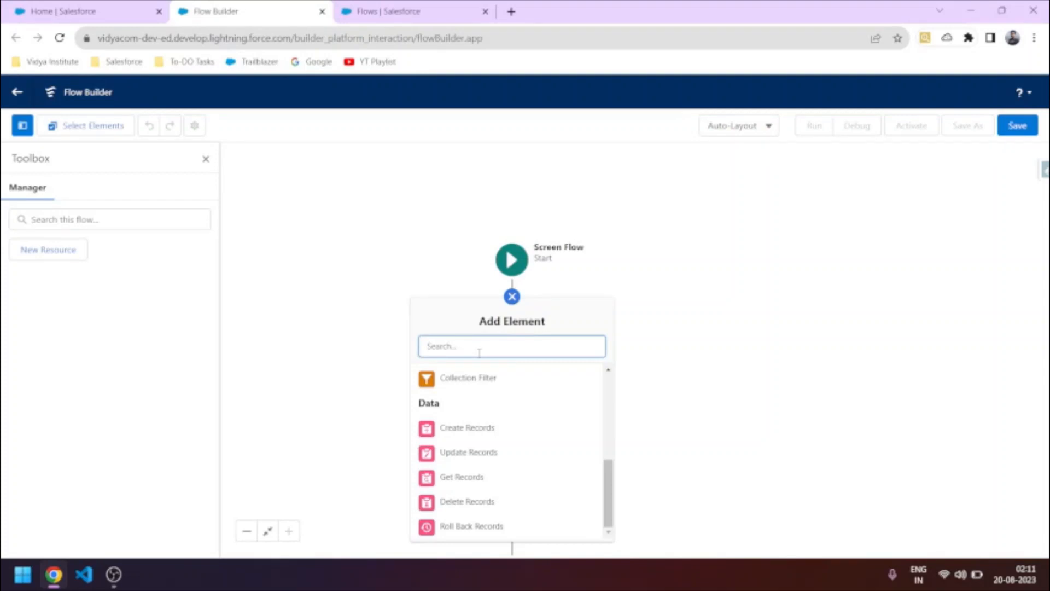
{"action": "type", "text": "scree"}
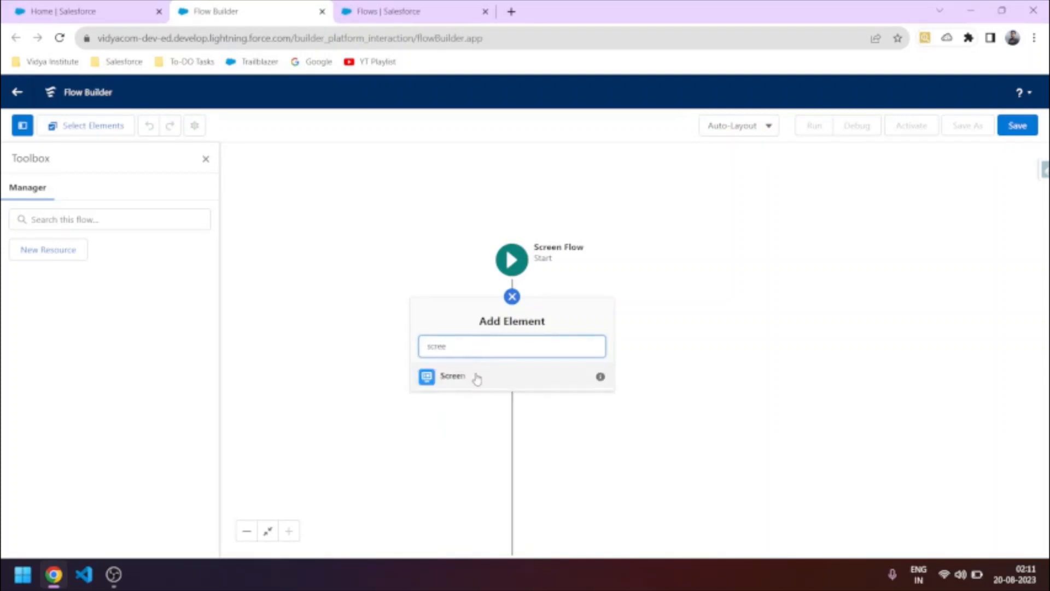
{"action": "left_click", "coordinate": [476, 377]}
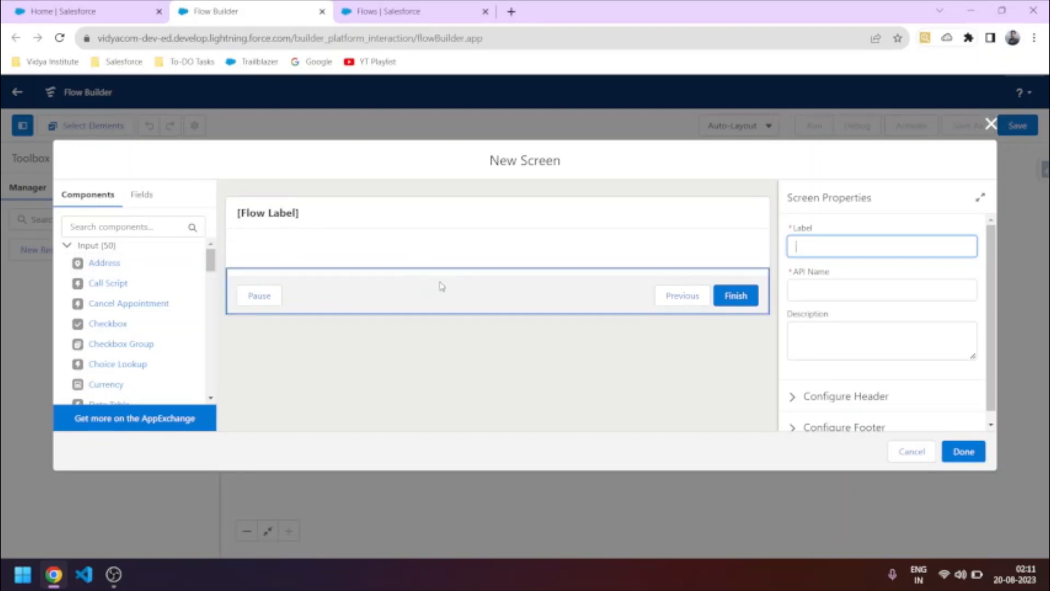
{"action": "left_click", "coordinate": [77, 11]}
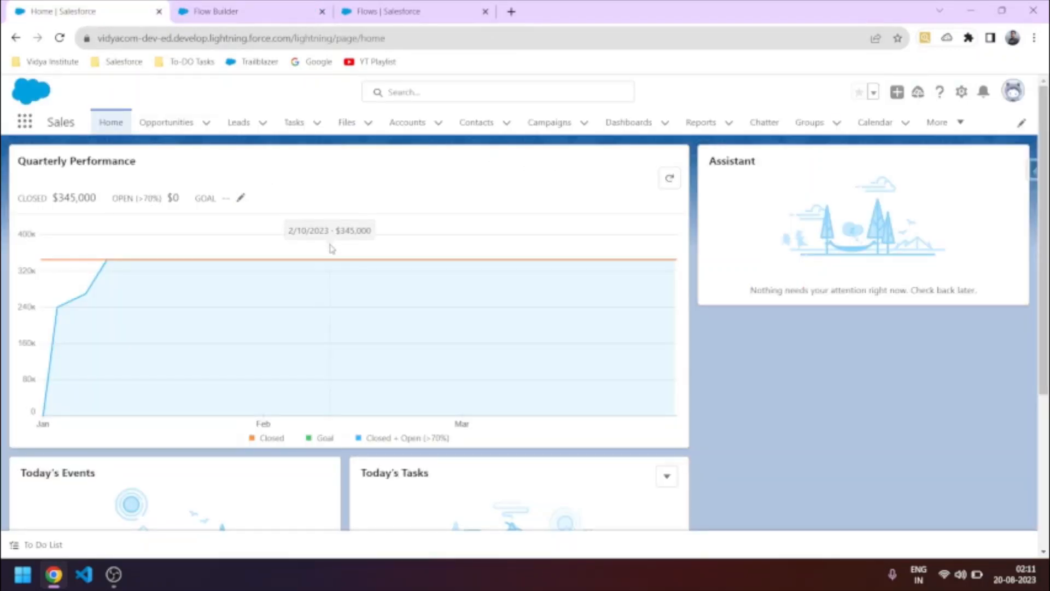
{"action": "left_click", "coordinate": [245, 15]}
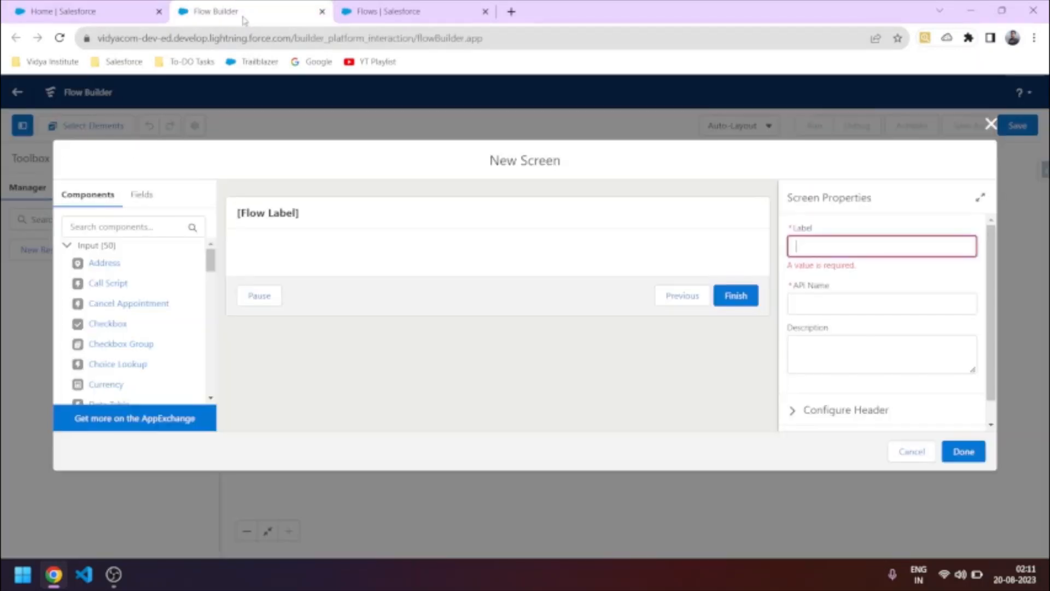
Step: Add a Text input component labelled Account Name to the new screen and make it required
{"action": "left_click", "coordinate": [129, 231]}
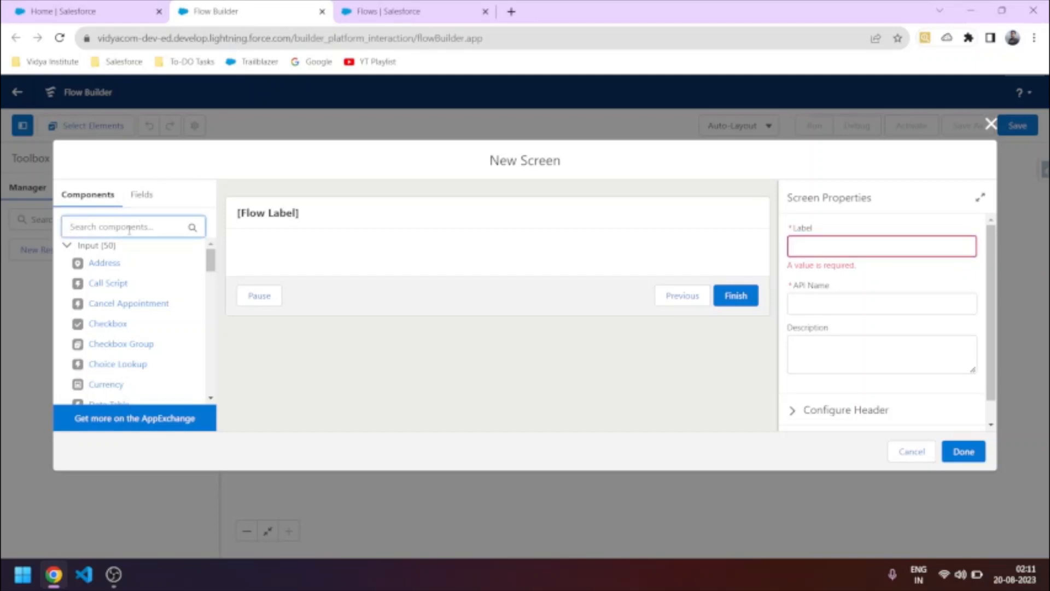
{"action": "type", "text": "text"}
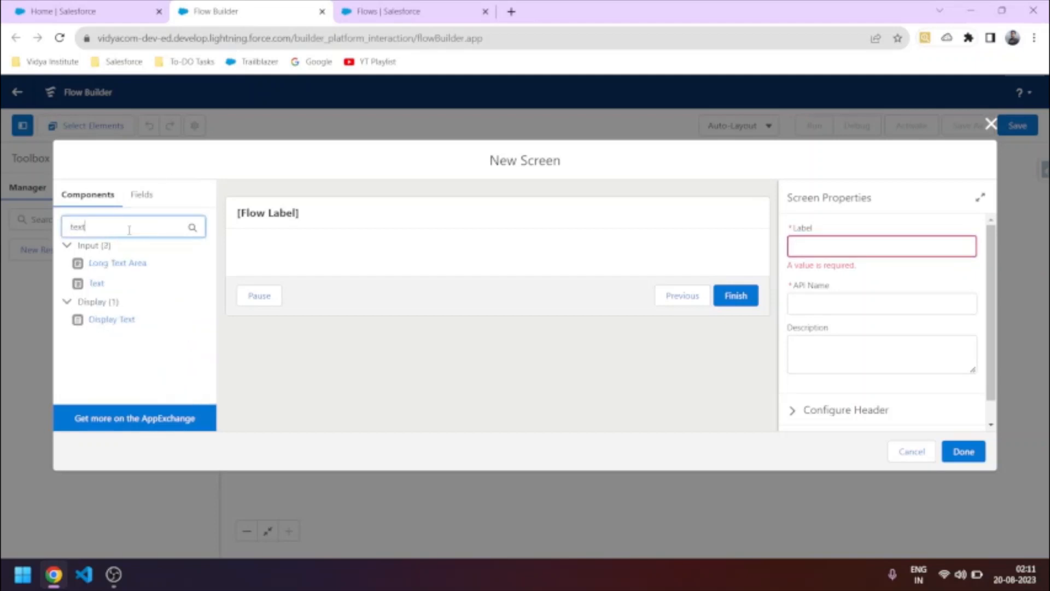
{"action": "left_click", "coordinate": [96, 282]}
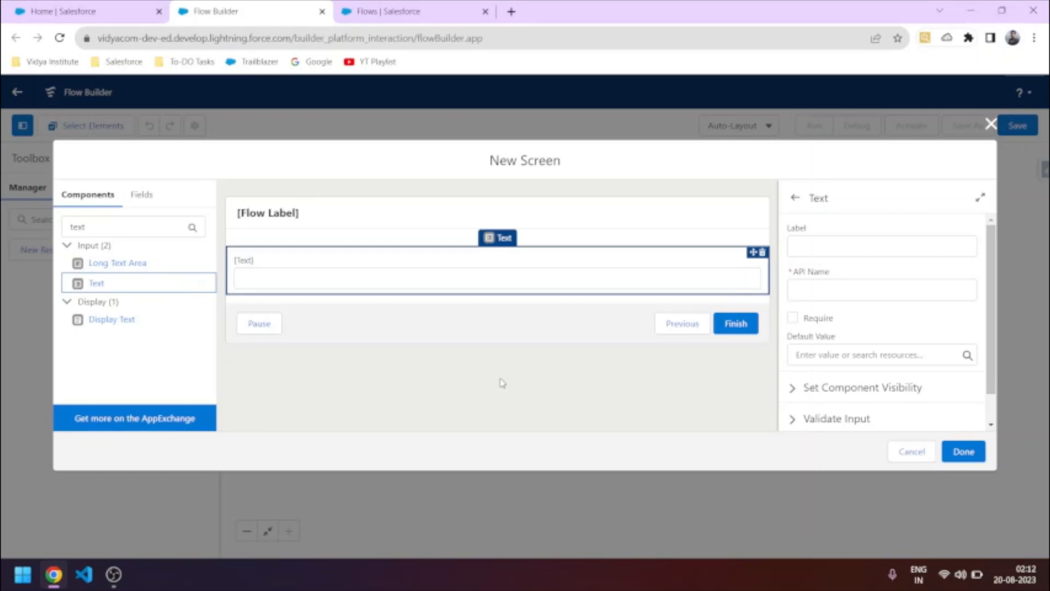
{"action": "left_click", "coordinate": [841, 246]}
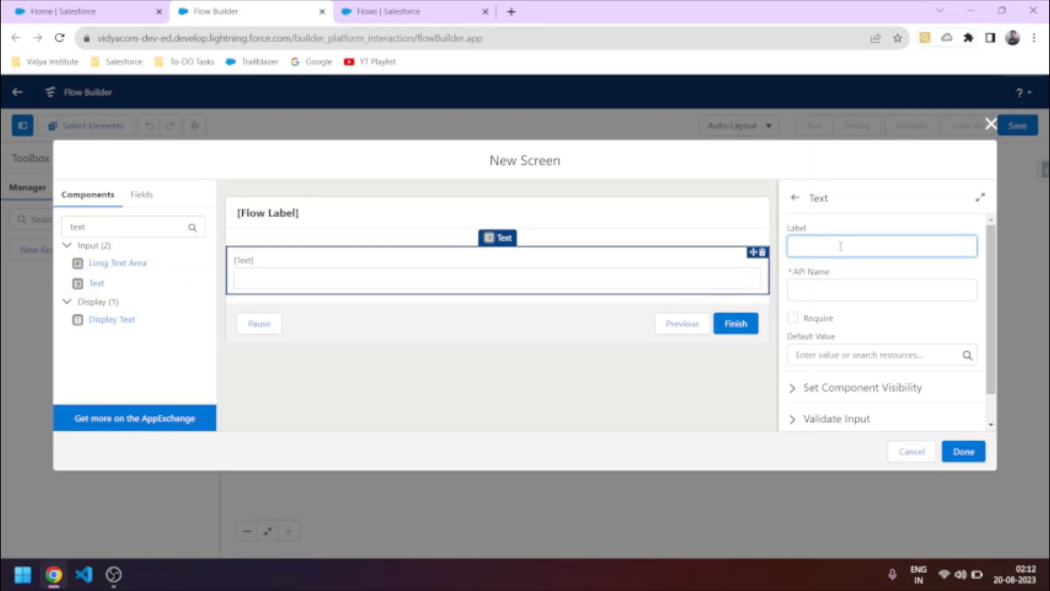
{"action": "type", "text": "Account Name"}
{"action": "left_click", "coordinate": [875, 314]}
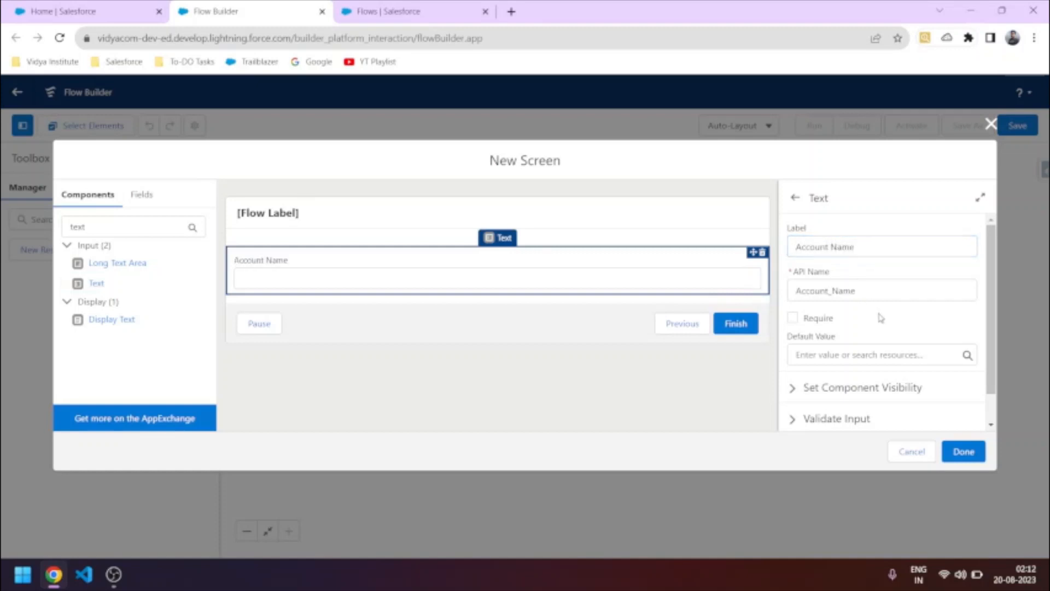
{"action": "left_click", "coordinate": [794, 318]}
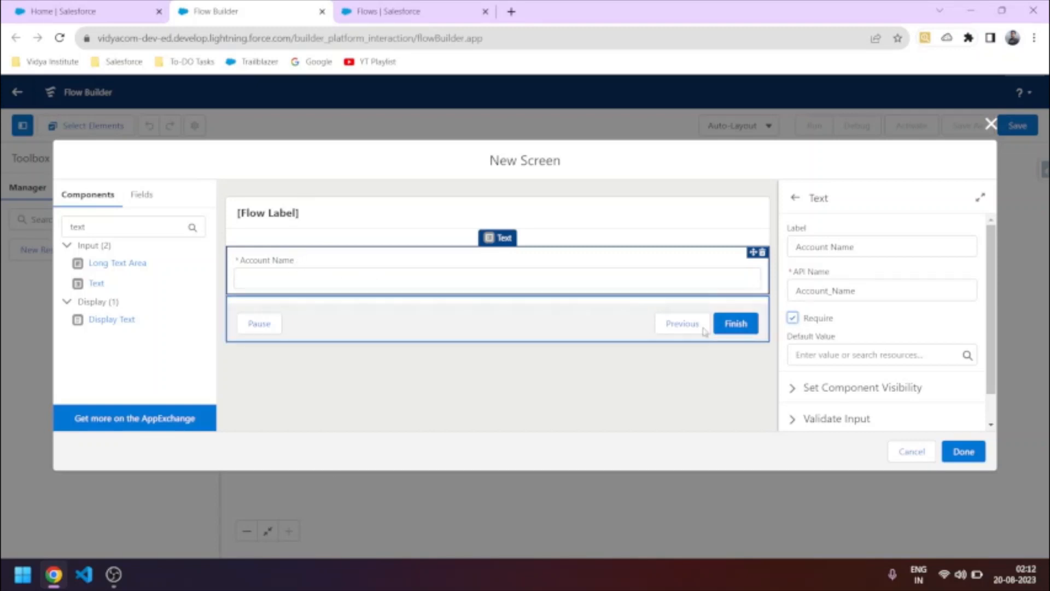
{"action": "left_click", "coordinate": [726, 397]}
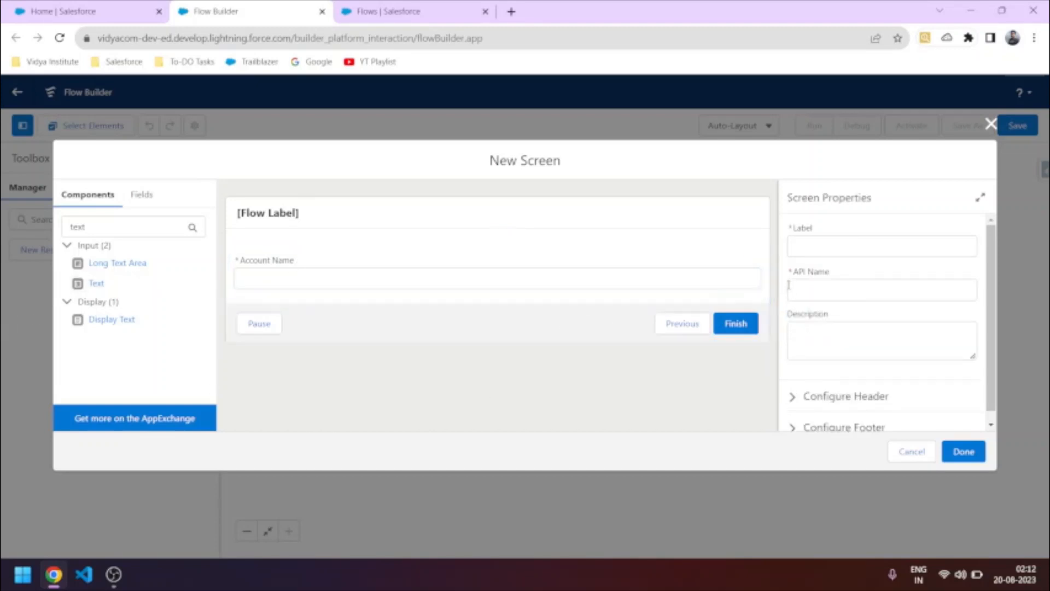
Step: Label the screen Creating Account Flow, with the API name Creating_Account_Flow
{"action": "left_click", "coordinate": [603, 254]}
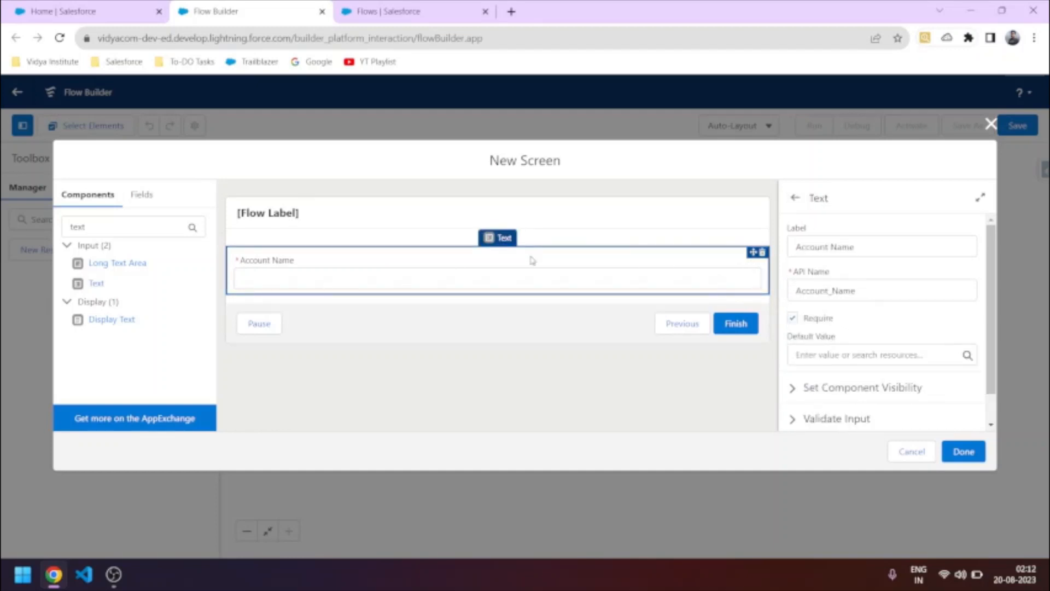
{"action": "left_click", "coordinate": [349, 221]}
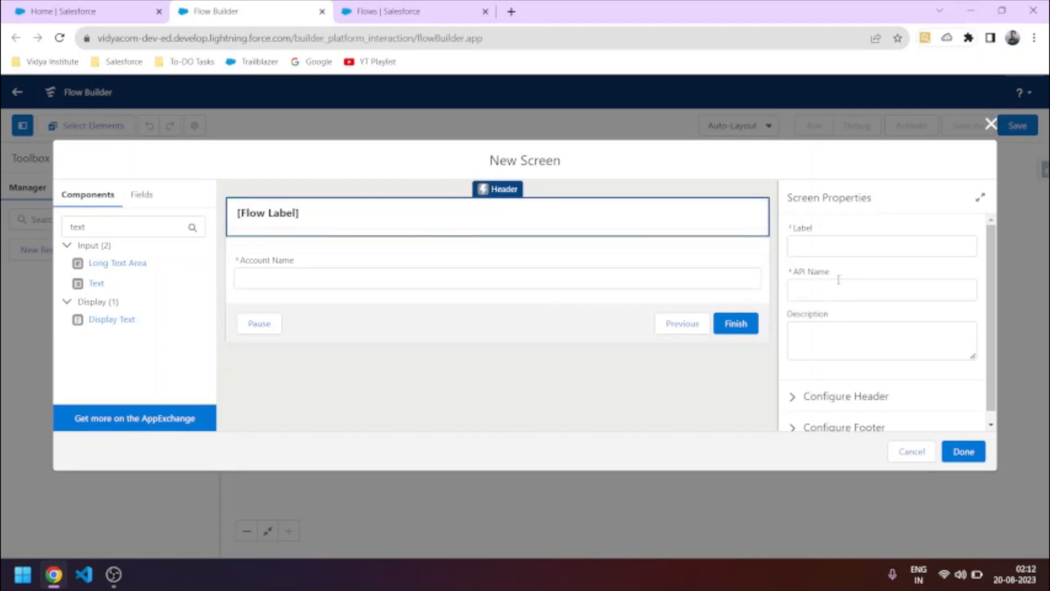
{"action": "left_click", "coordinate": [814, 242]}
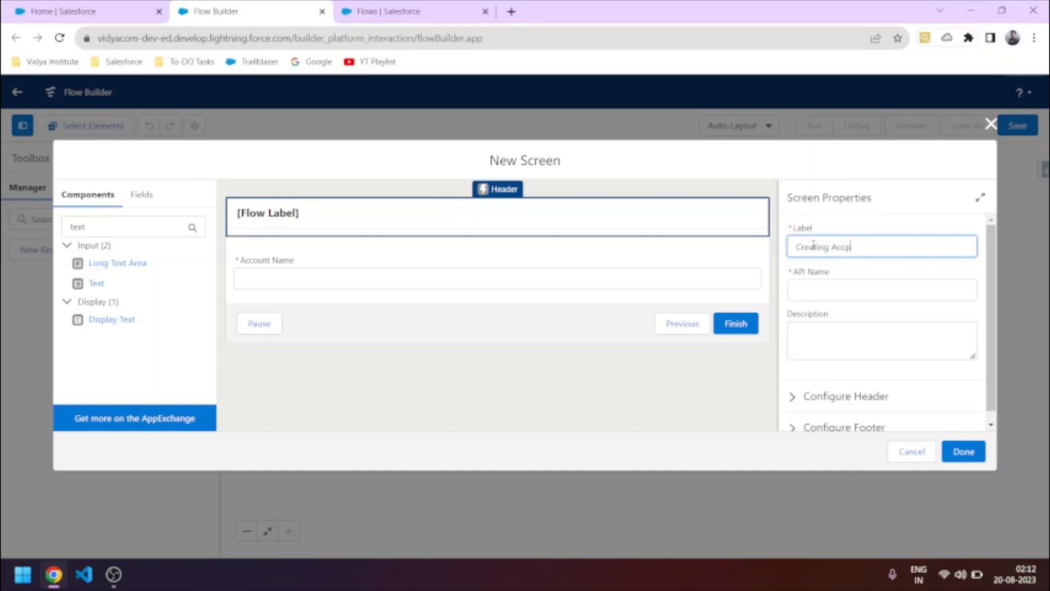
{"action": "type", "text": "Creating Account Flow"}
{"action": "left_click", "coordinate": [842, 290]}
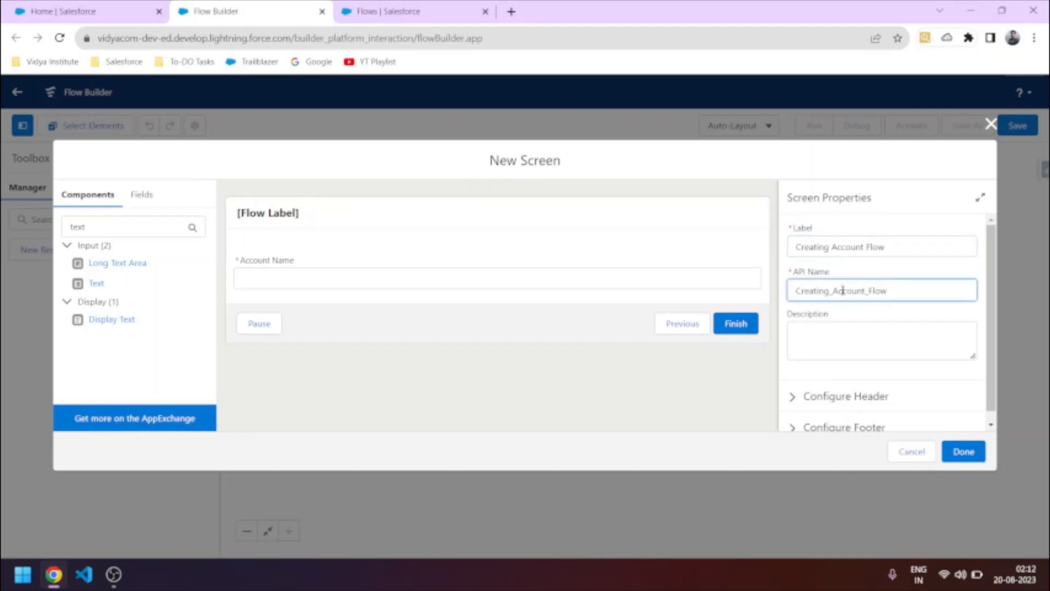
{"action": "left_click", "coordinate": [828, 328]}
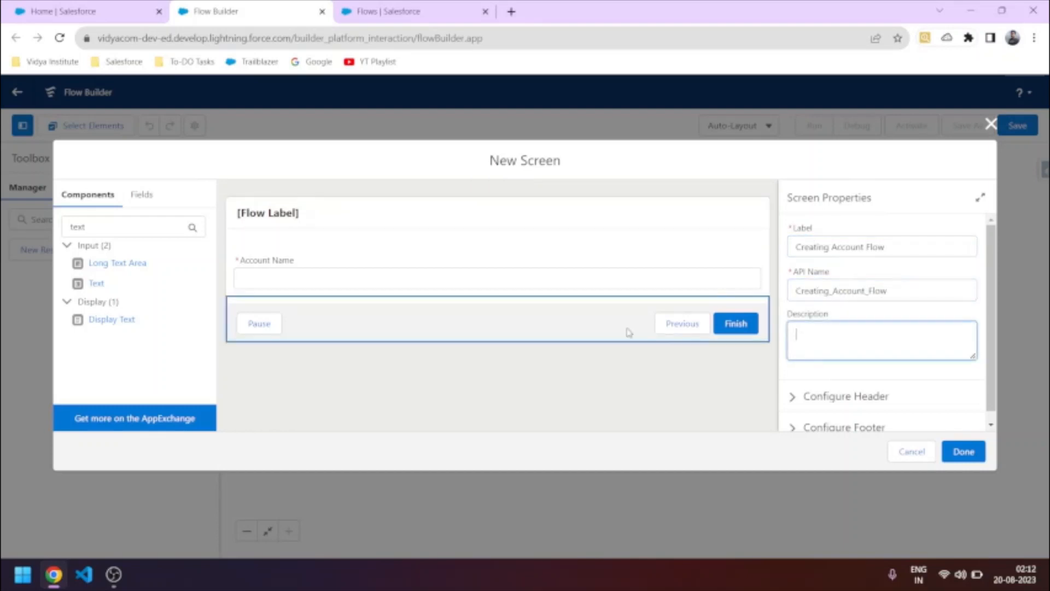
Step: Inspect the screen's header configuration, turning Show Header off and back on
{"action": "left_click", "coordinate": [836, 390]}
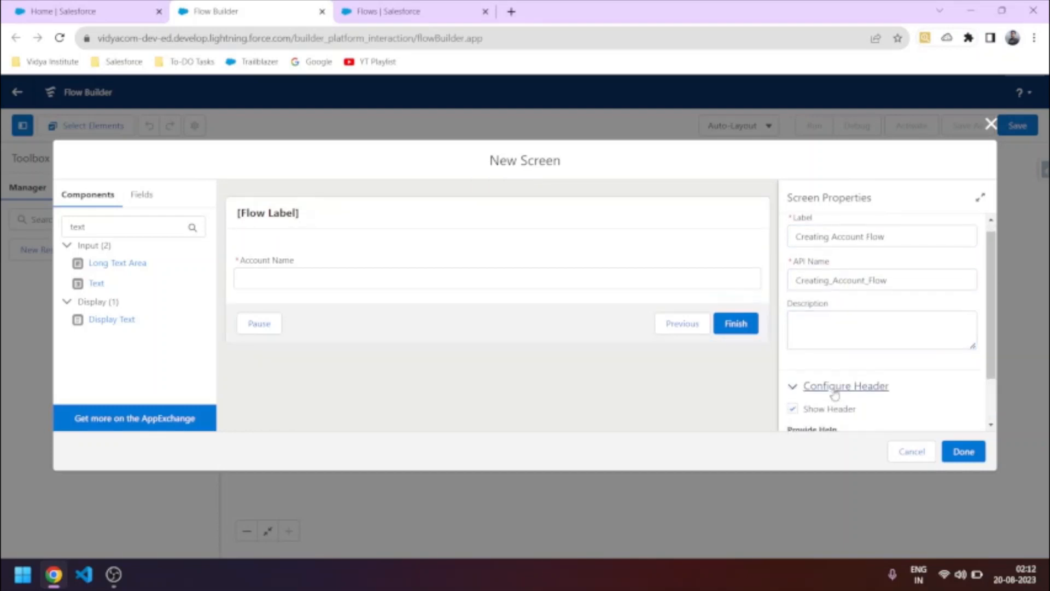
{"action": "scroll", "coordinate": [829, 383], "scroll_direction": "down", "scroll_amount": 1}
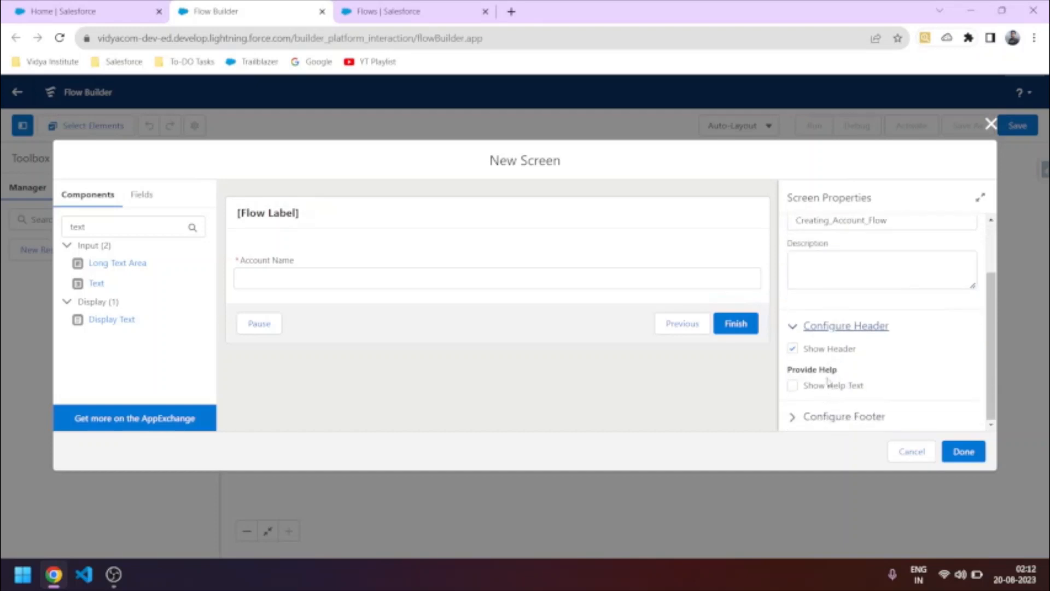
{"action": "left_click", "coordinate": [793, 348]}
{"action": "left_click", "coordinate": [793, 349]}
{"action": "scroll", "coordinate": [820, 350], "scroll_direction": "up", "scroll_amount": 1}
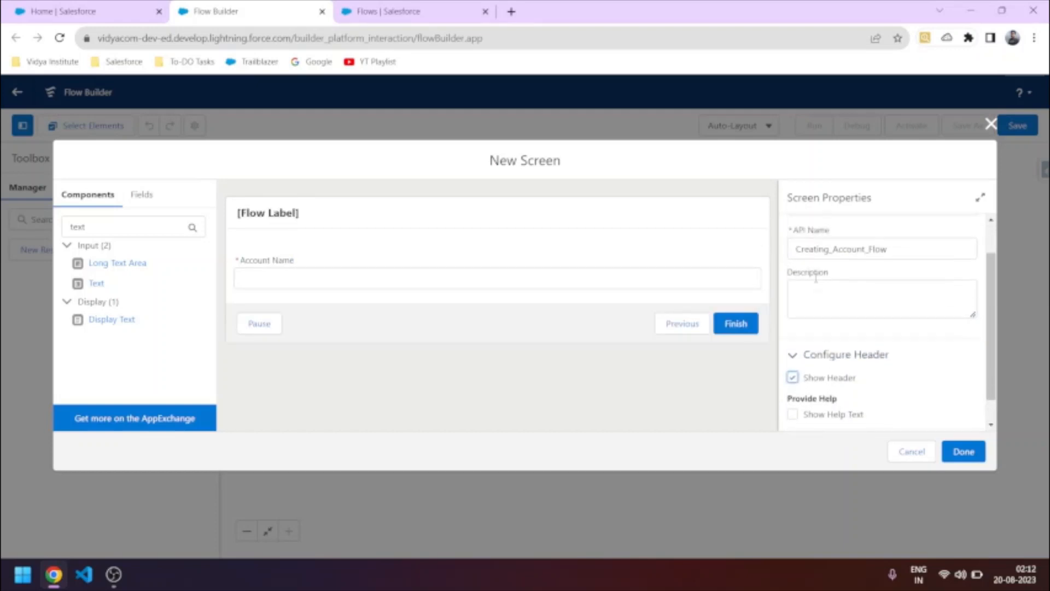
{"action": "left_click", "coordinate": [463, 225]}
{"action": "left_click", "coordinate": [461, 310]}
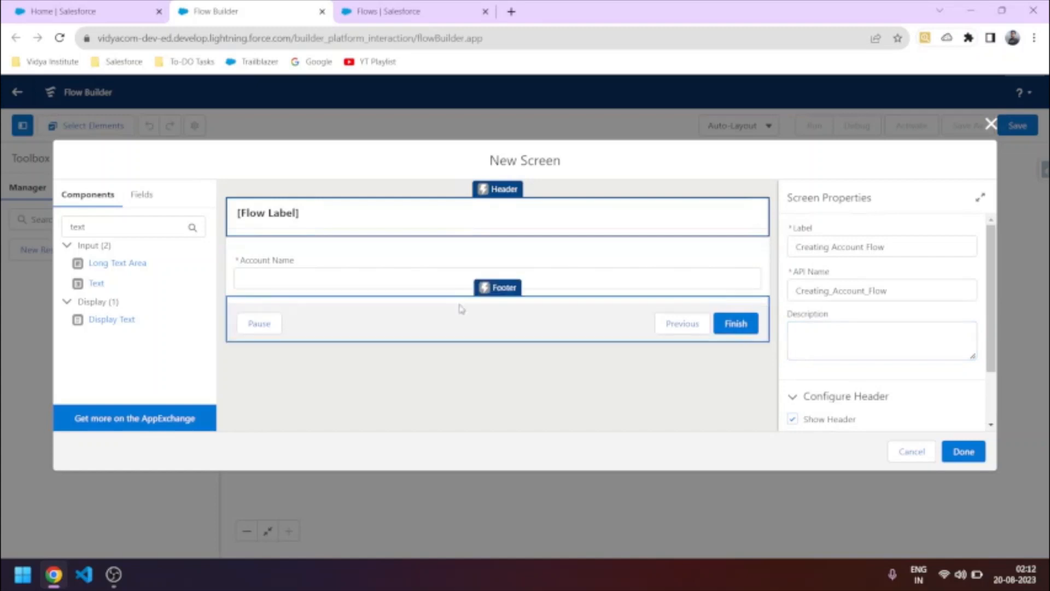
{"action": "left_click", "coordinate": [451, 228]}
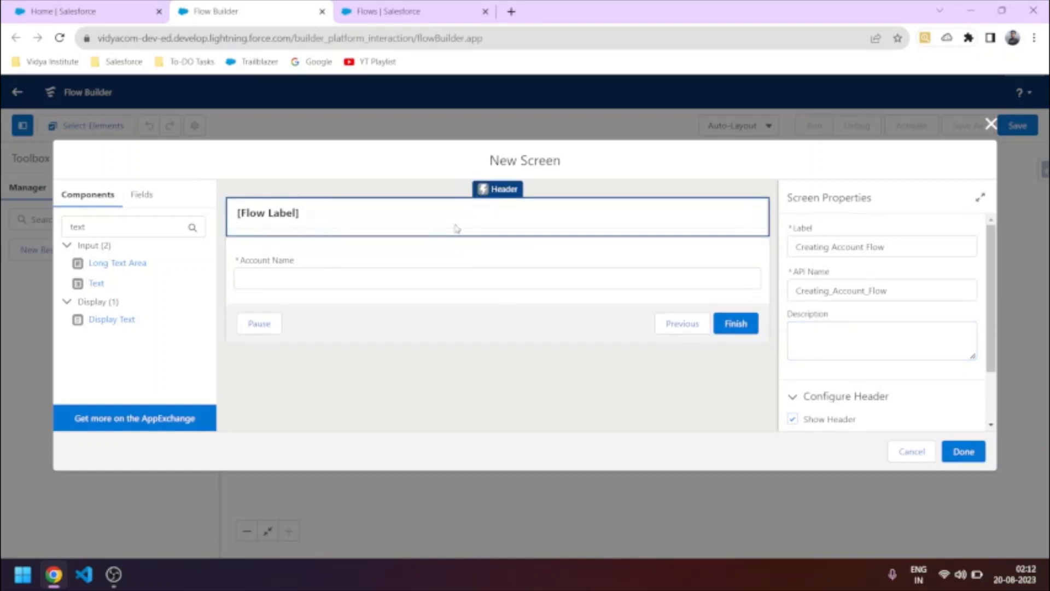
{"action": "scroll", "coordinate": [822, 378], "scroll_direction": "down", "scroll_amount": 2}
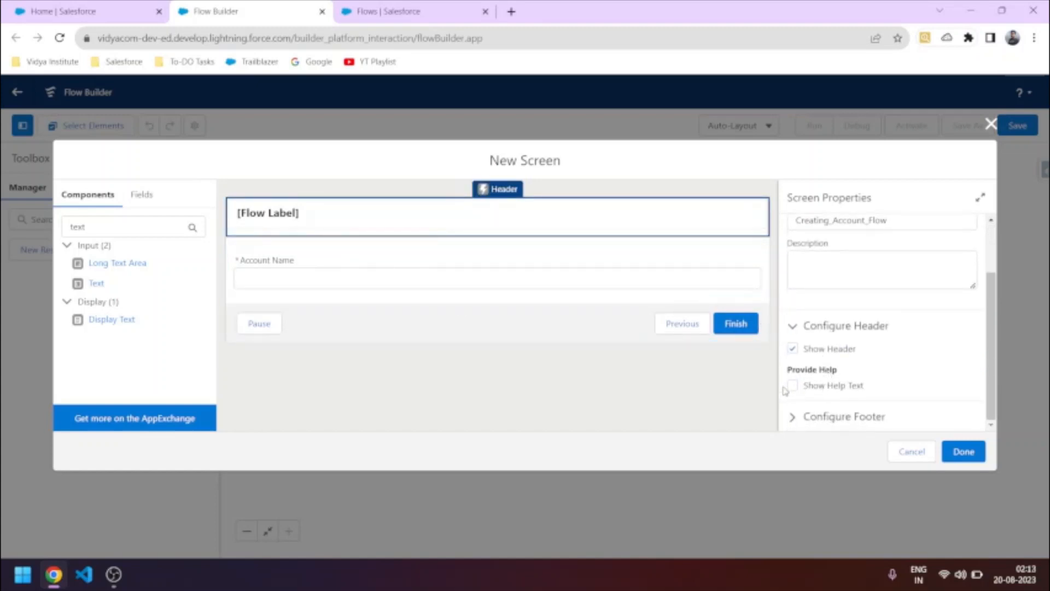
Step: Configure the screen's footer to hide the Previous and Pause buttons
{"action": "left_click", "coordinate": [466, 330]}
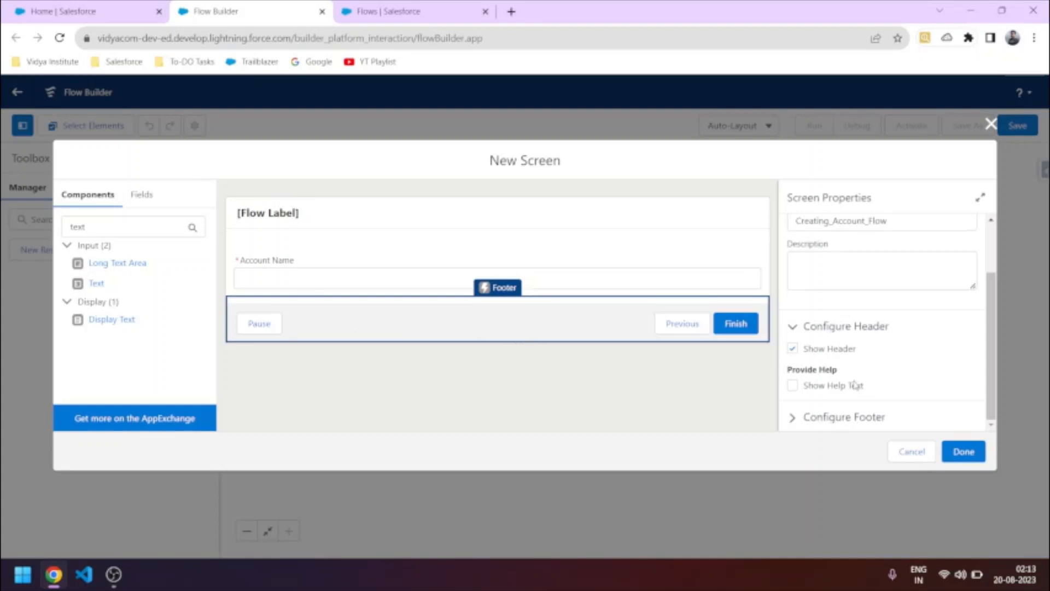
{"action": "left_click", "coordinate": [811, 416]}
{"action": "scroll", "coordinate": [804, 350], "scroll_direction": "down", "scroll_amount": 3}
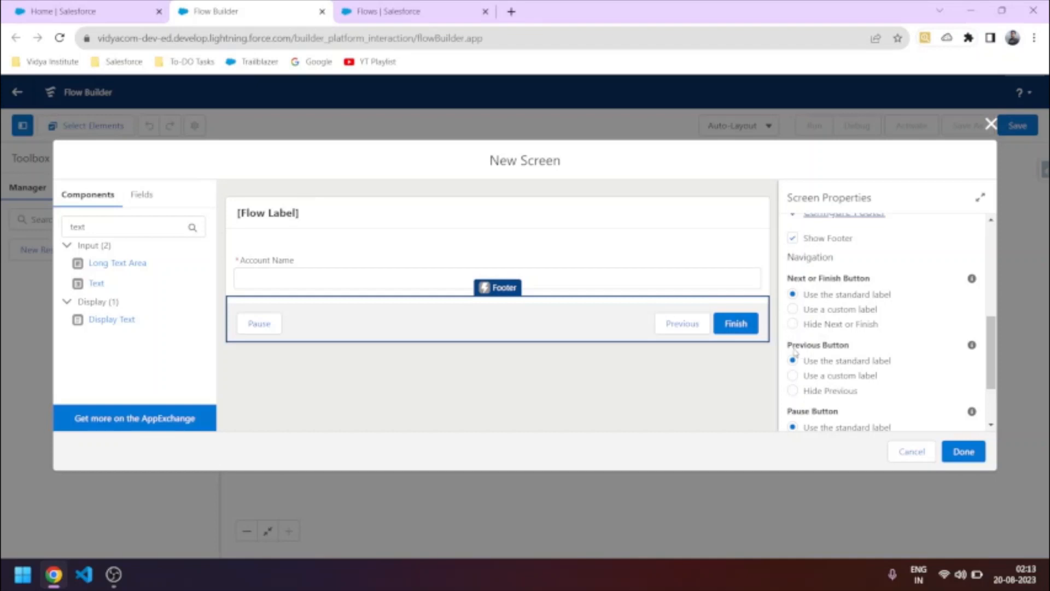
{"action": "left_click", "coordinate": [793, 390]}
{"action": "scroll", "coordinate": [799, 383], "scroll_direction": "down", "scroll_amount": 2}
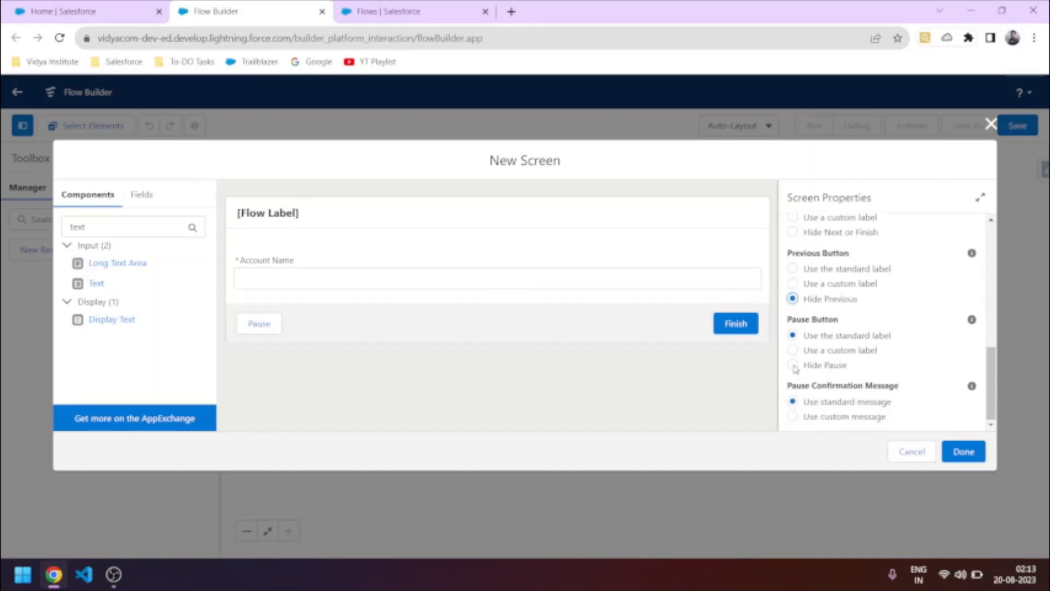
{"action": "left_click", "coordinate": [793, 365]}
{"action": "scroll", "coordinate": [796, 368], "scroll_direction": "up", "scroll_amount": 1}
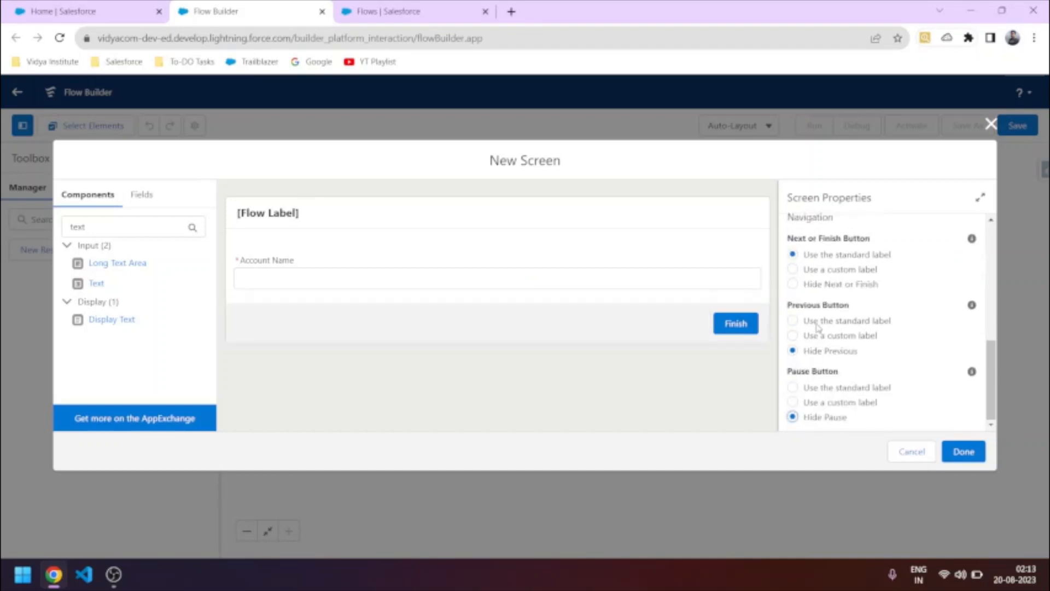
Step: Give the Next or Finish button the custom label Submit
{"action": "left_click", "coordinate": [793, 269]}
{"action": "left_click", "coordinate": [823, 317]}
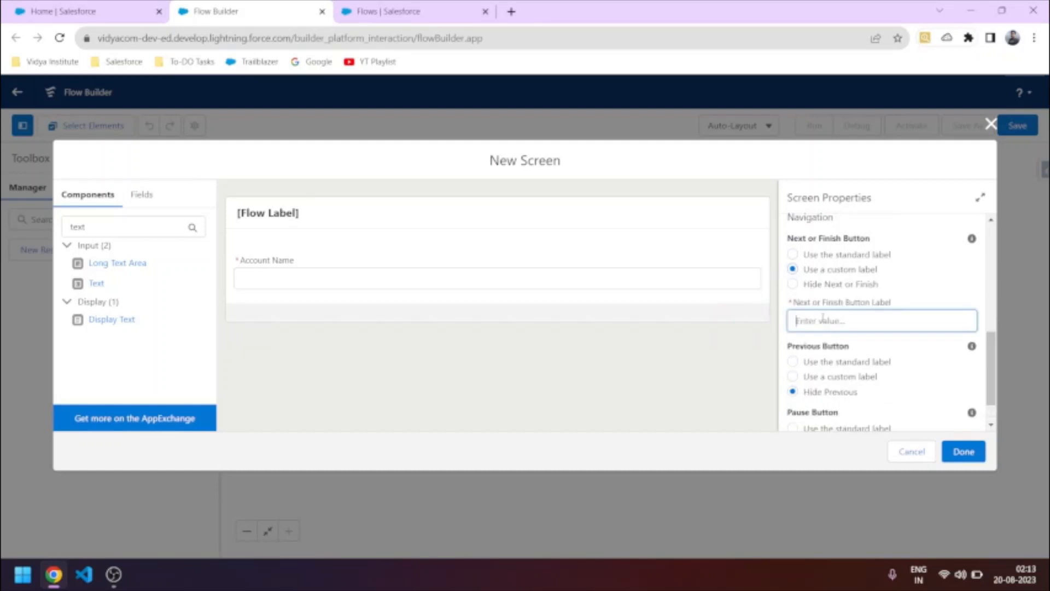
{"action": "type", "text": "Submit"}
{"action": "left_click", "coordinate": [941, 293]}
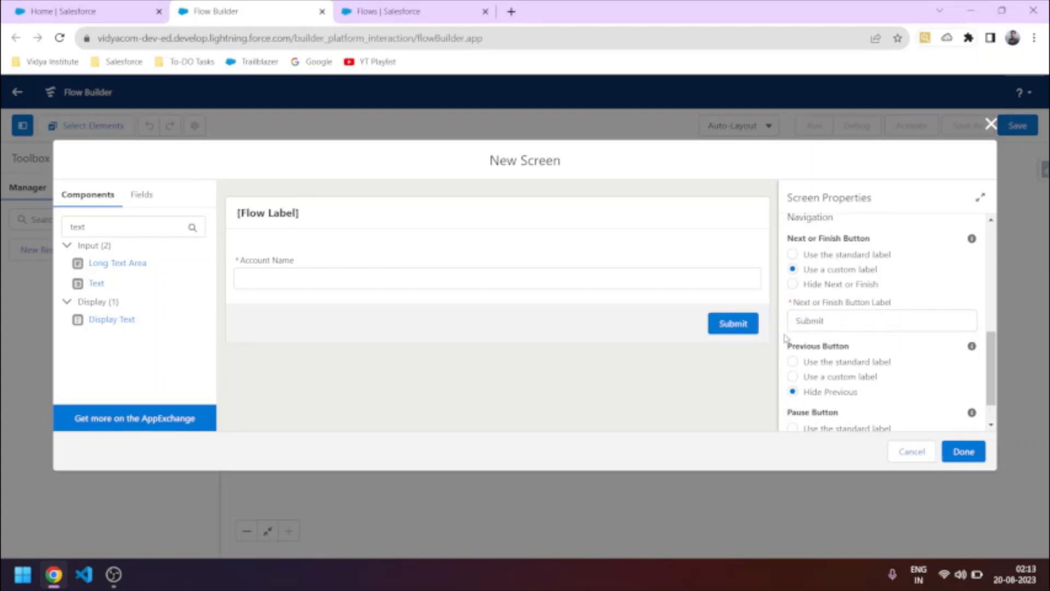
{"action": "left_click", "coordinate": [695, 325]}
{"action": "scroll", "coordinate": [875, 342], "scroll_direction": "up", "scroll_amount": 3}
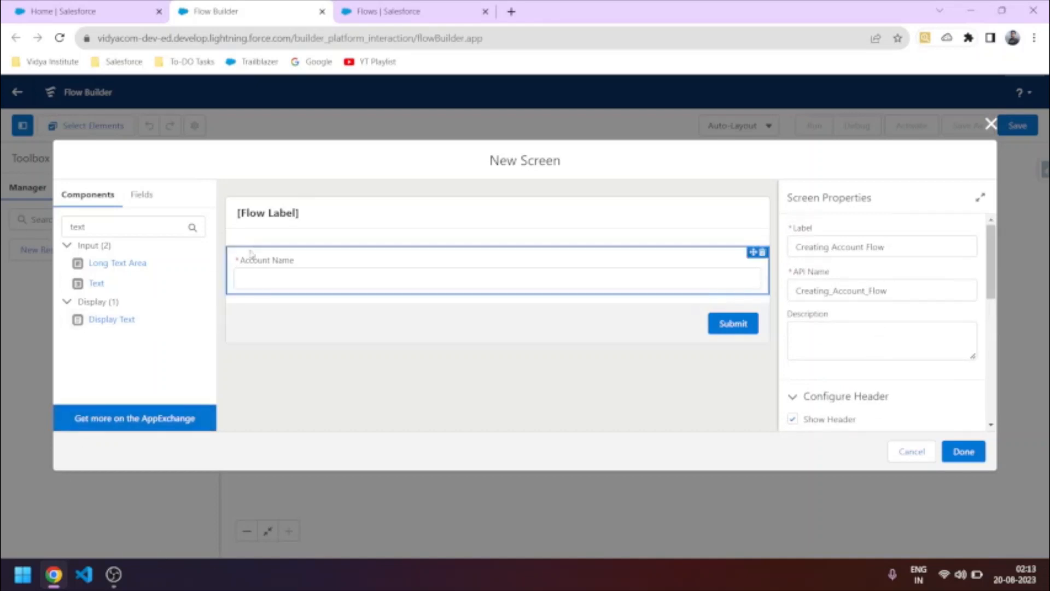
Step: Recheck the screen's header settings and label, and finish the new screen element
{"action": "left_click", "coordinate": [292, 226]}
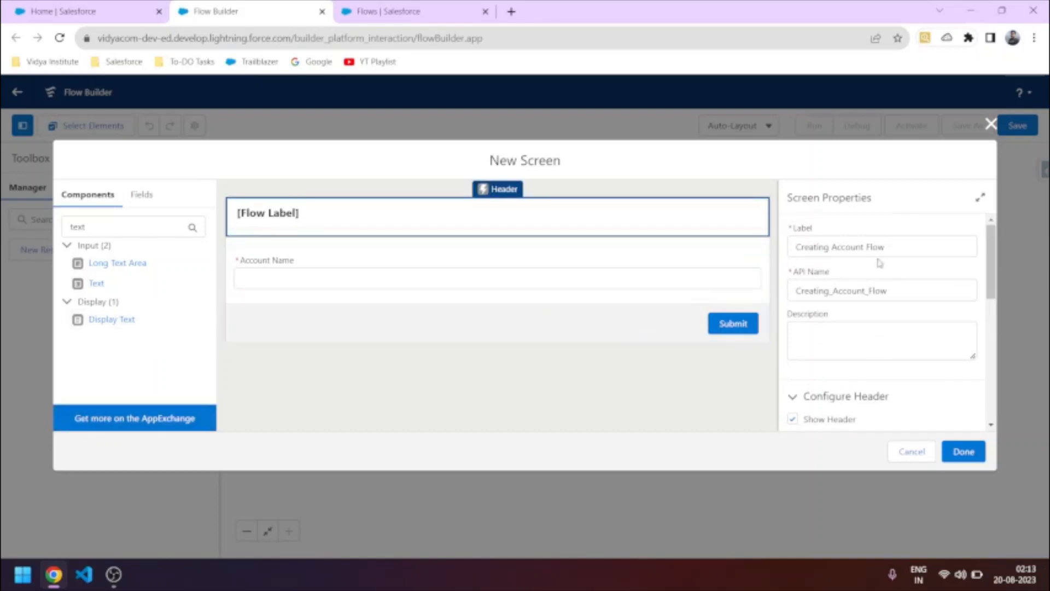
{"action": "scroll", "coordinate": [886, 312], "scroll_direction": "down", "scroll_amount": 2}
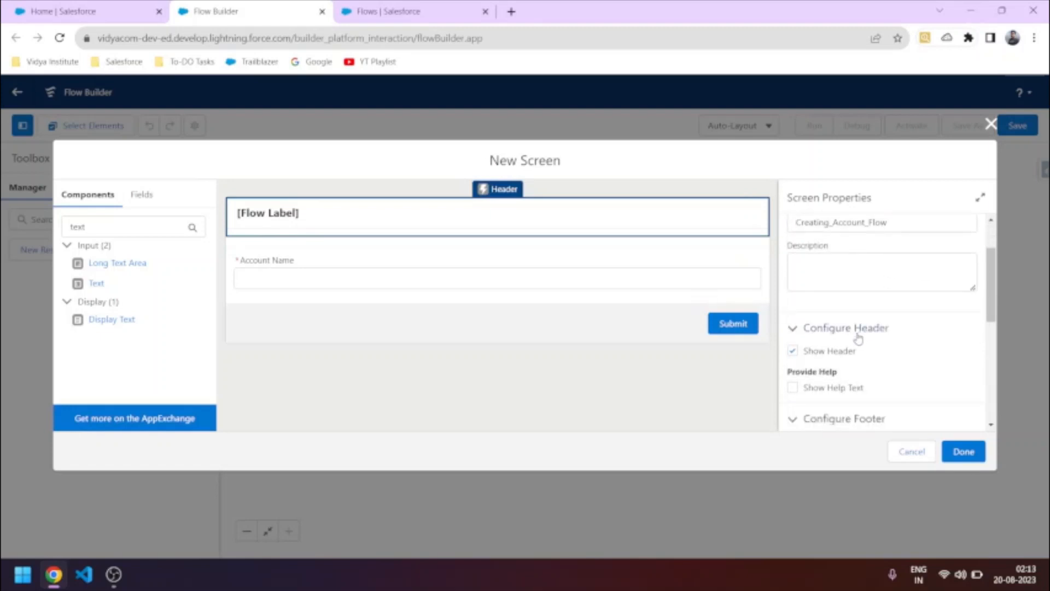
{"action": "scroll", "coordinate": [859, 339], "scroll_direction": "down", "scroll_amount": 2}
{"action": "scroll", "coordinate": [875, 285], "scroll_direction": "up", "scroll_amount": 5}
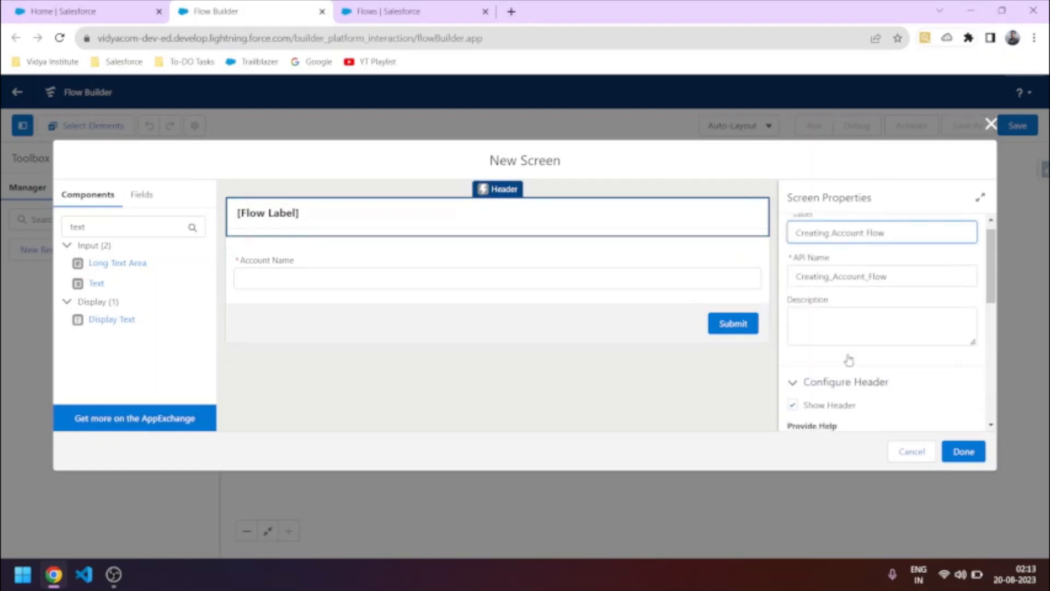
{"action": "left_click", "coordinate": [886, 244]}
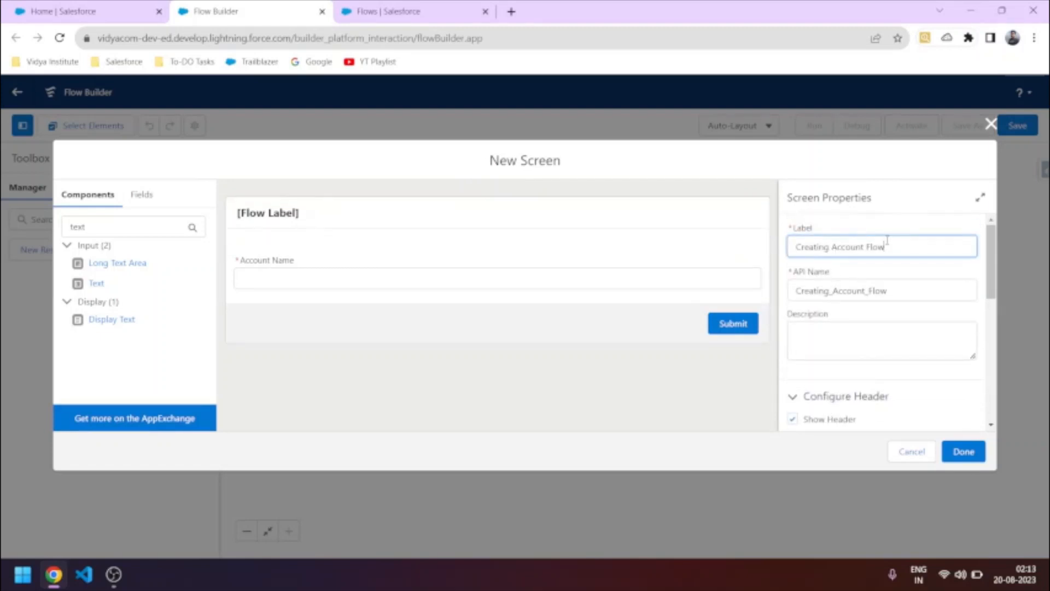
{"action": "left_click", "coordinate": [951, 451]}
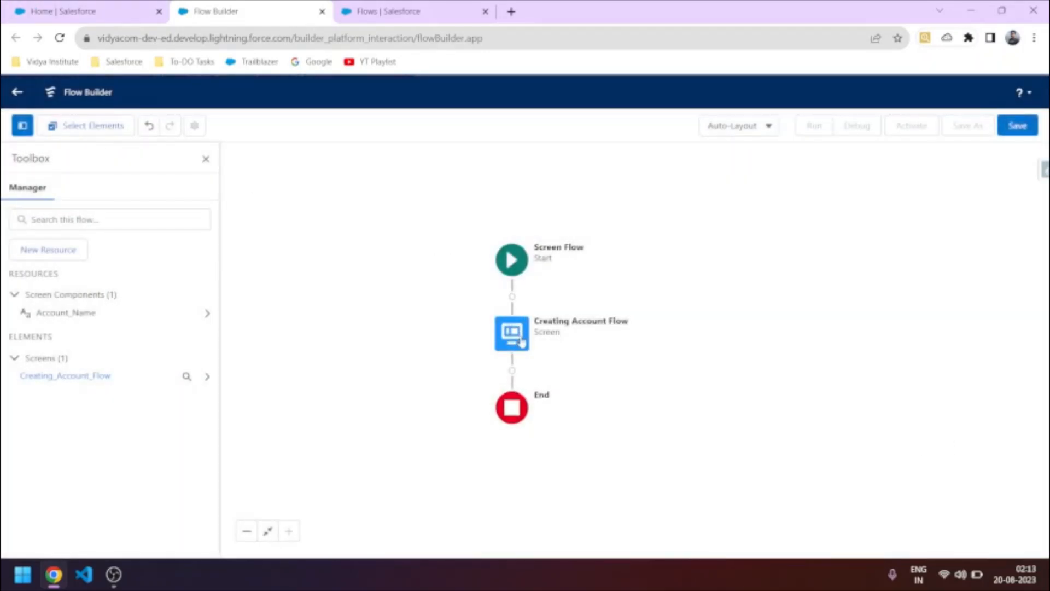
Step: Reopen the Creating Account Flow screen for editing and inspect its header and Account Name field
{"action": "double_click", "coordinate": [512, 333]}
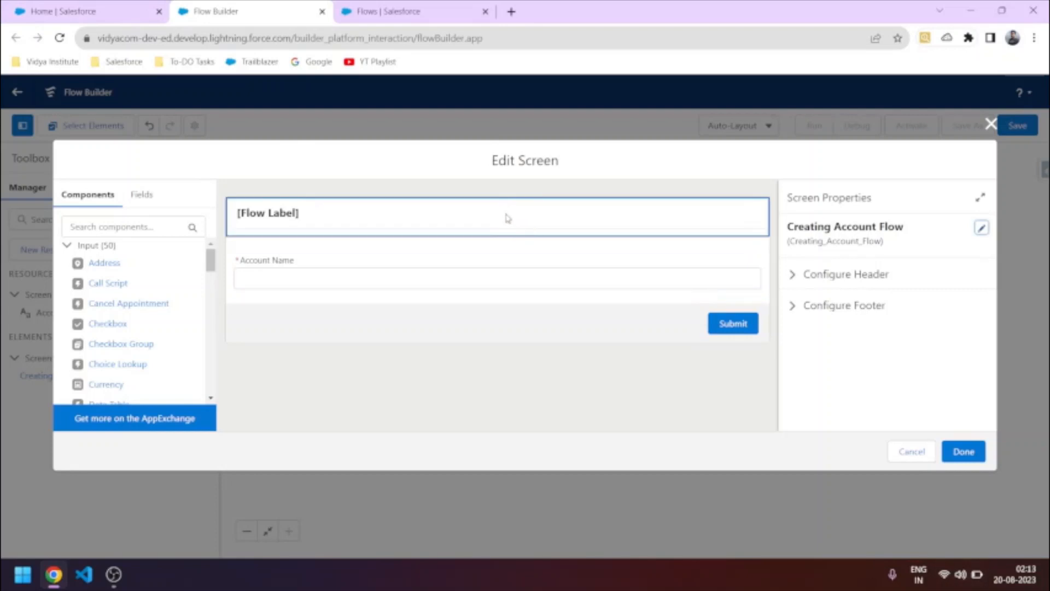
{"action": "left_click", "coordinate": [503, 220]}
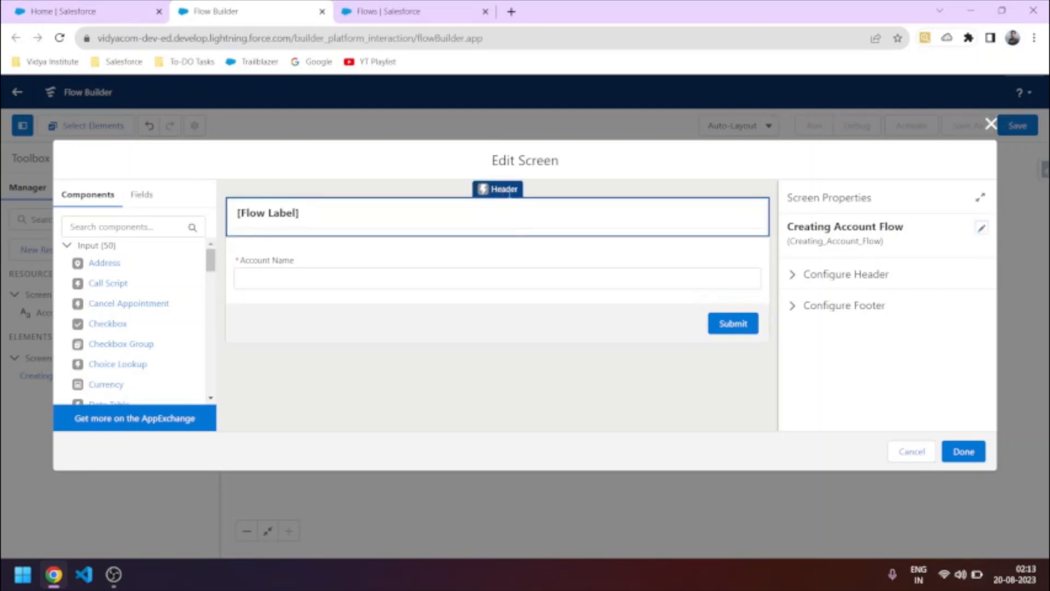
{"action": "left_click", "coordinate": [424, 257]}
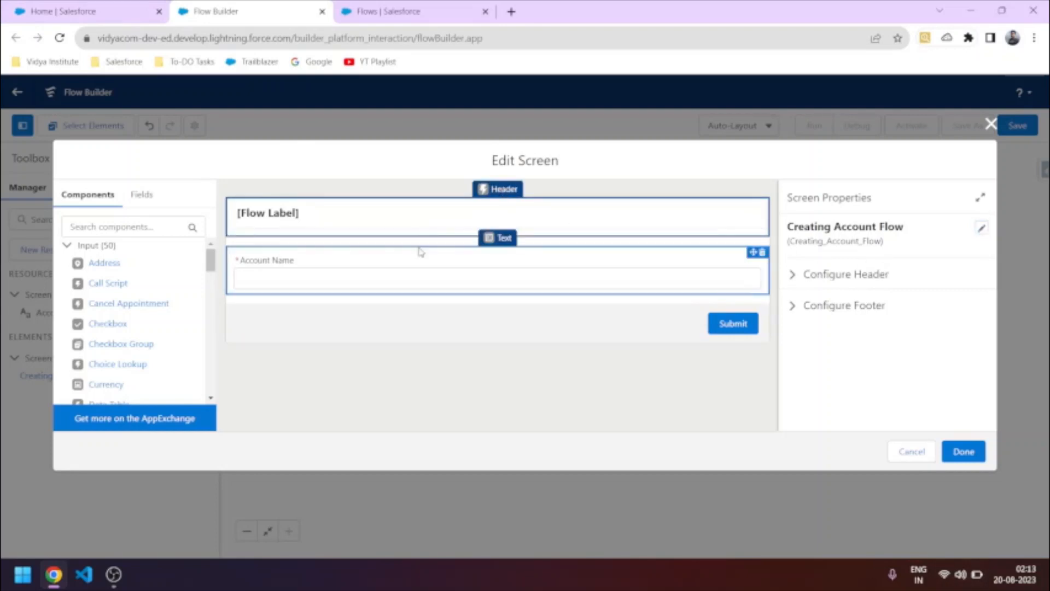
Step: Hide the Creating Account Flow screen's header, finish the edit, and reopen the screen briefly to check its layout
{"action": "left_click", "coordinate": [499, 222]}
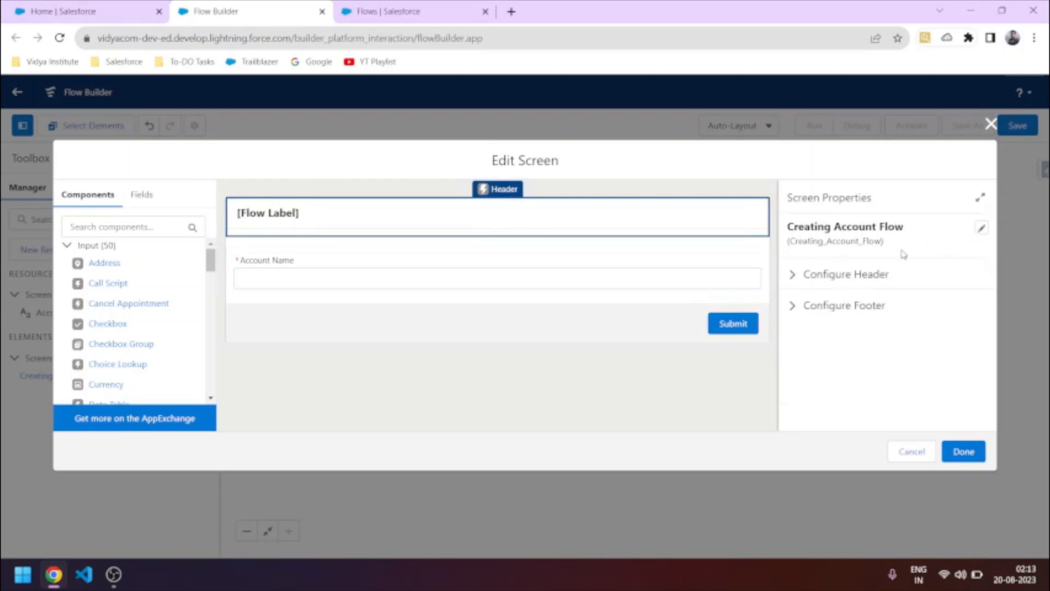
{"action": "left_click", "coordinate": [868, 274]}
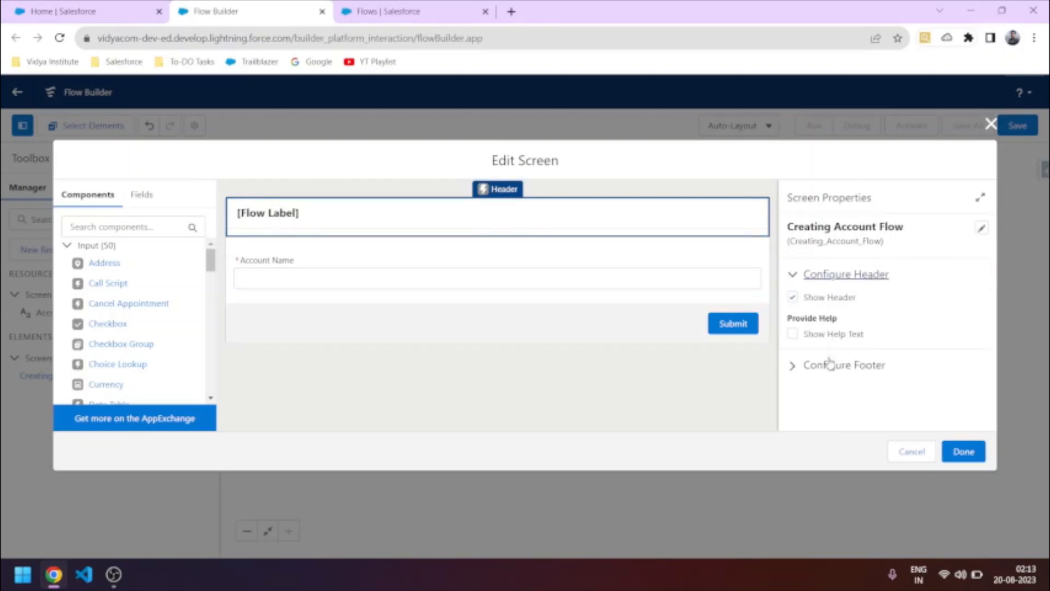
{"action": "left_click", "coordinate": [862, 279]}
{"action": "left_click", "coordinate": [861, 280]}
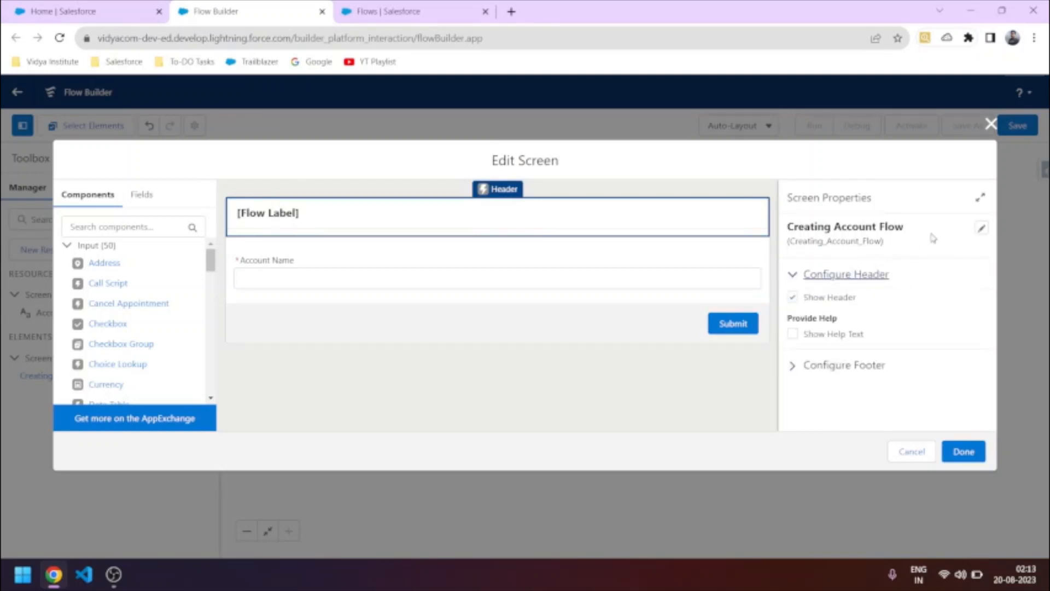
{"action": "left_click", "coordinate": [982, 227]}
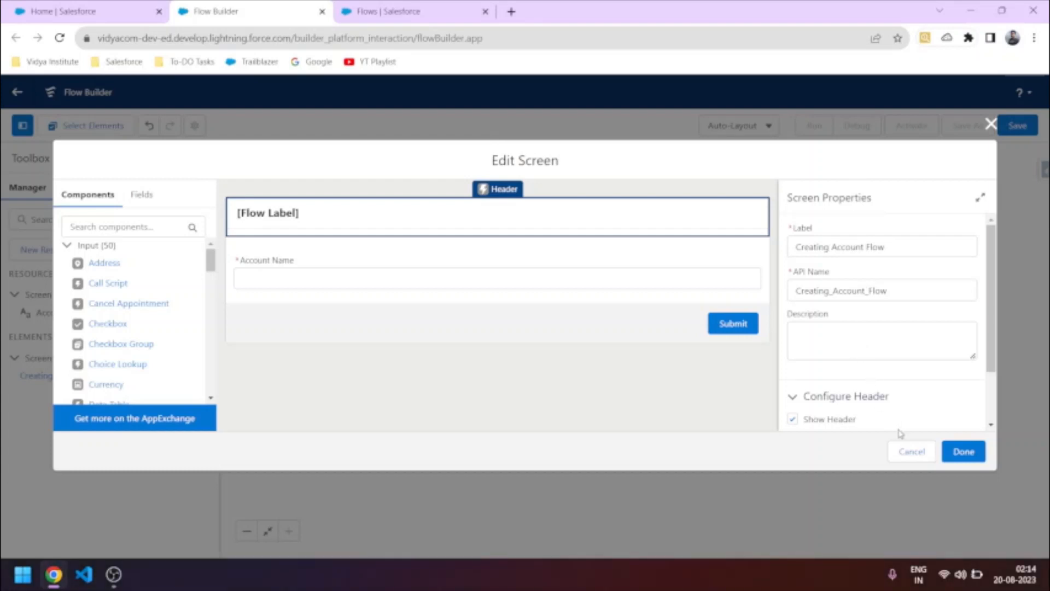
{"action": "scroll", "coordinate": [856, 383], "scroll_direction": "down", "scroll_amount": 2}
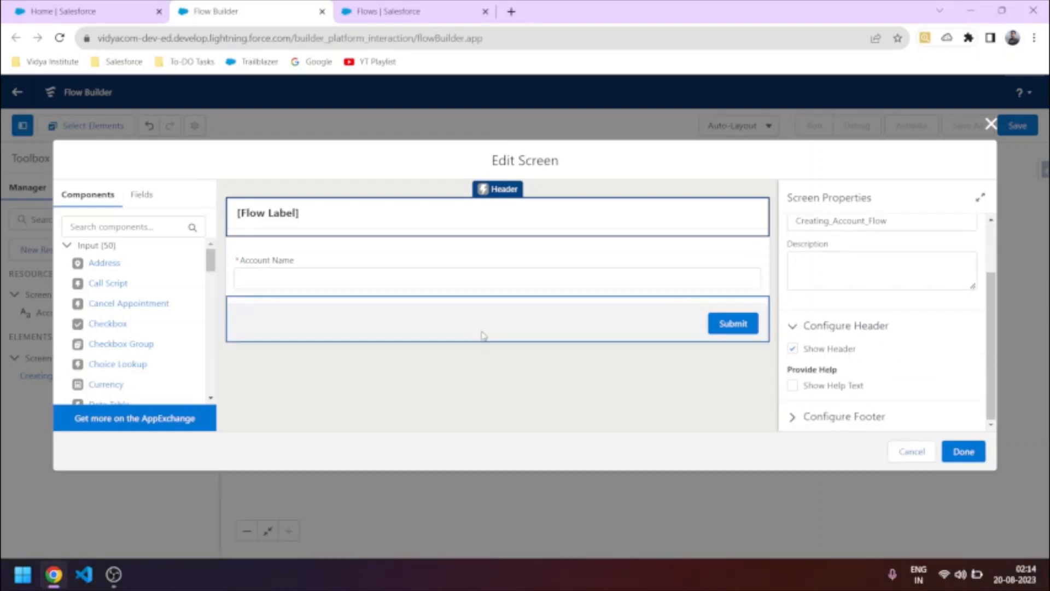
{"action": "left_click", "coordinate": [792, 349]}
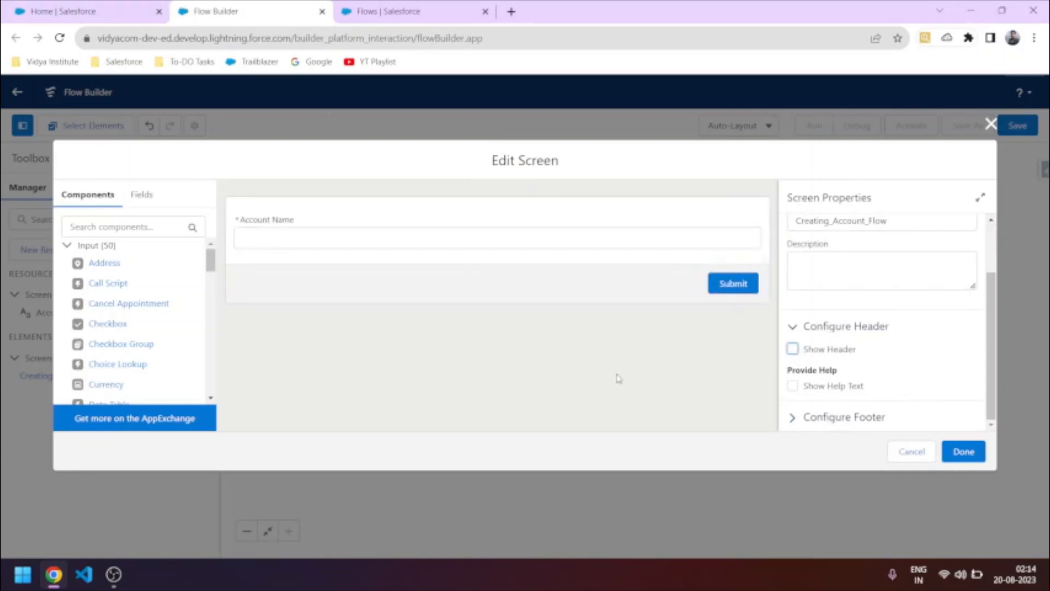
{"action": "left_click", "coordinate": [960, 458]}
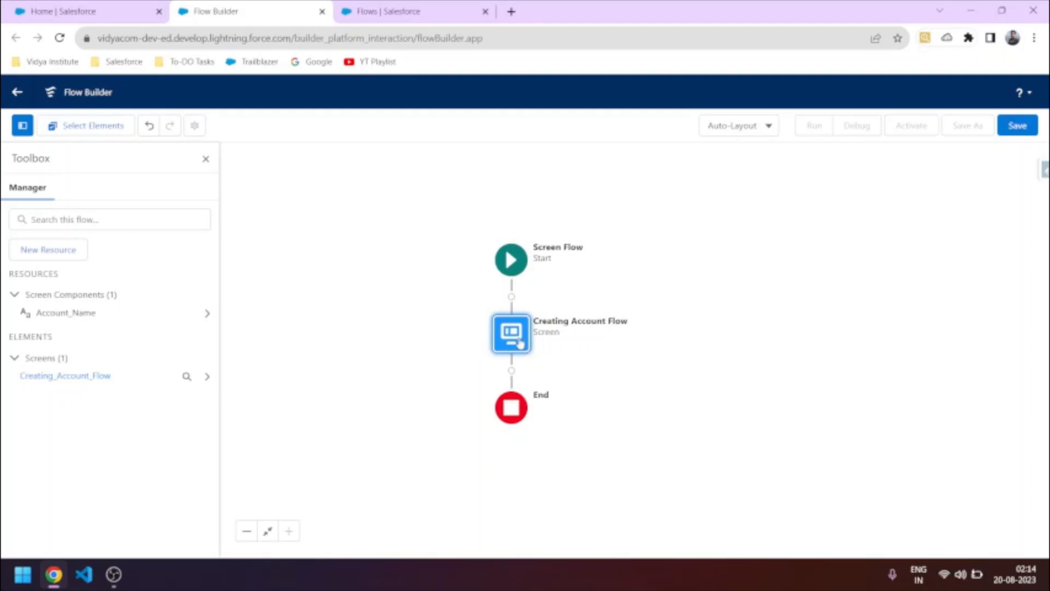
{"action": "double_click", "coordinate": [520, 344]}
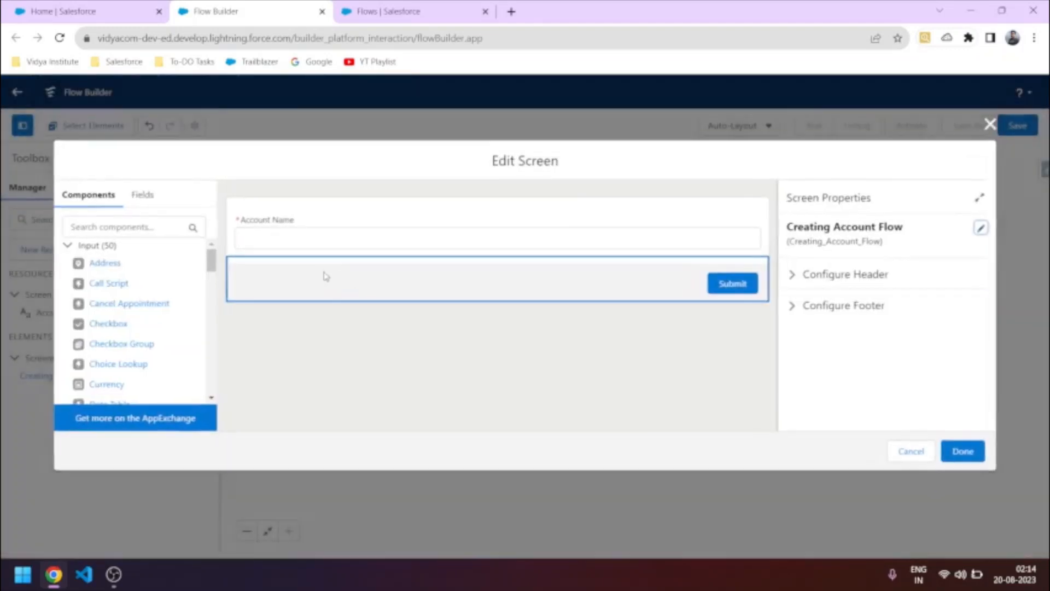
{"action": "left_click", "coordinate": [913, 451]}
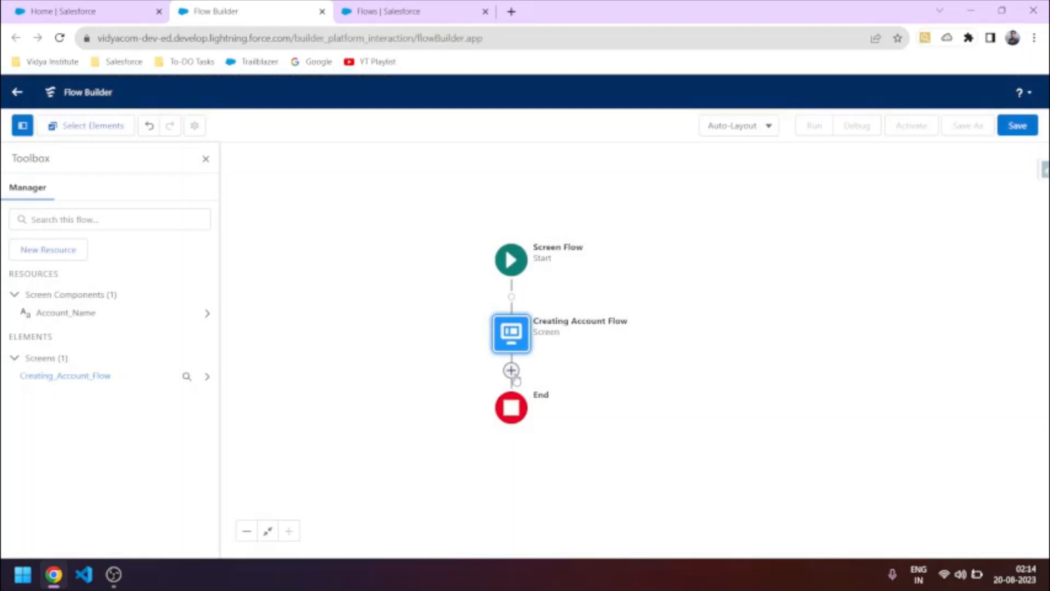
Step: Add a Create Records element after the Creating Account Flow screen and label it Create Account
{"action": "left_click", "coordinate": [511, 371]}
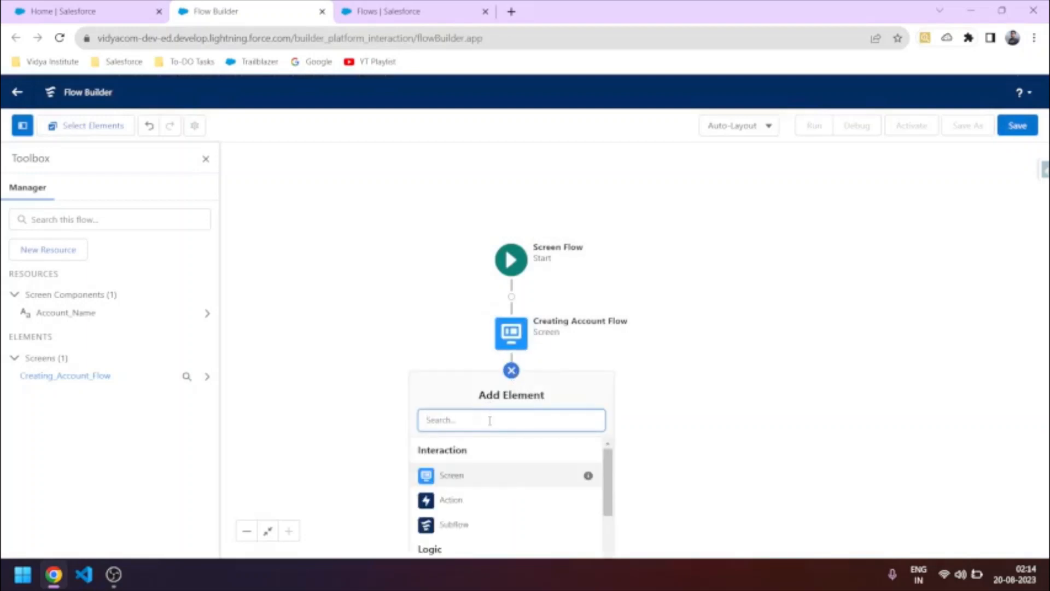
{"action": "type", "text": "crea"}
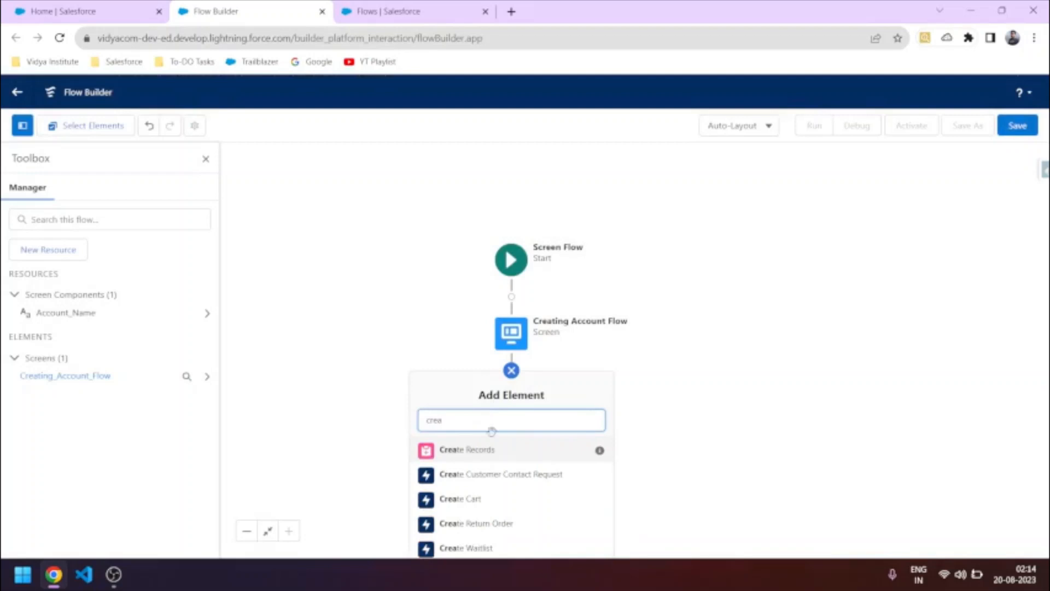
{"action": "left_click", "coordinate": [490, 449]}
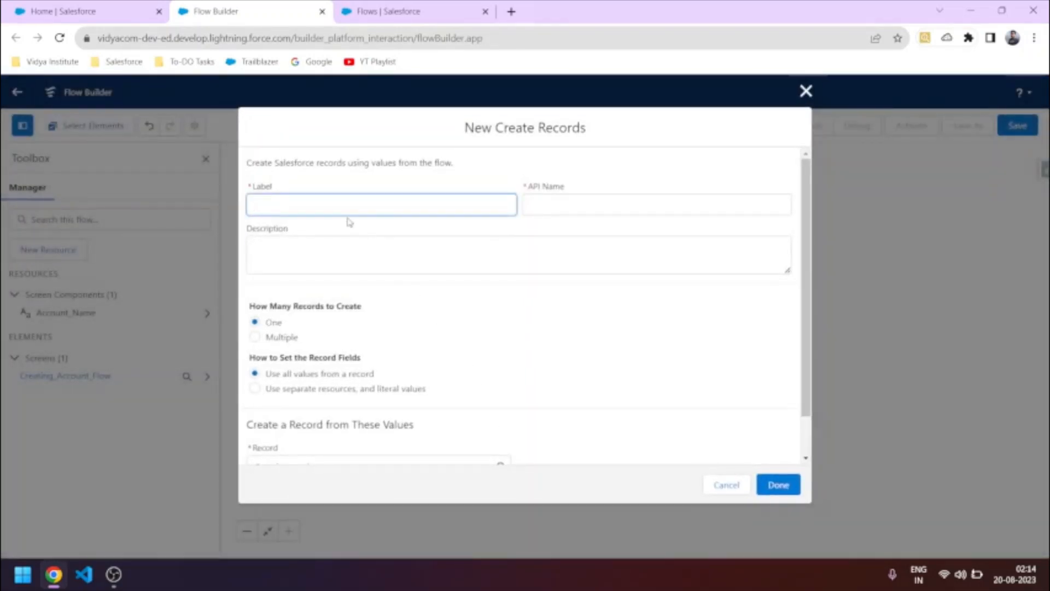
{"action": "type", "text": "Create Account"}
{"action": "left_click", "coordinate": [357, 243]}
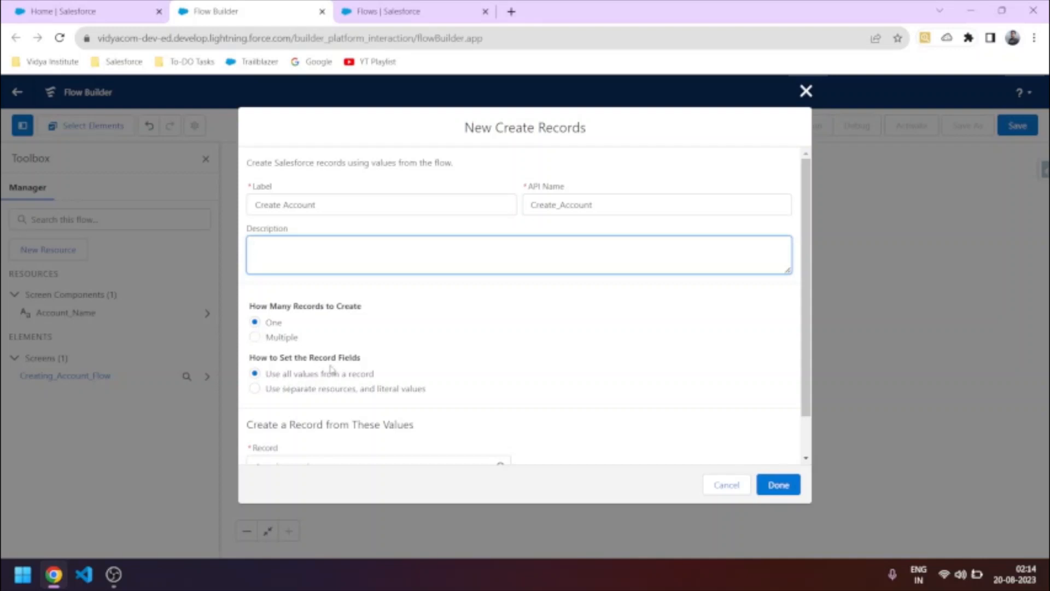
Step: Set the record fields to use separate resources and literal values, and choose Account as the object to create
{"action": "left_click", "coordinate": [255, 388]}
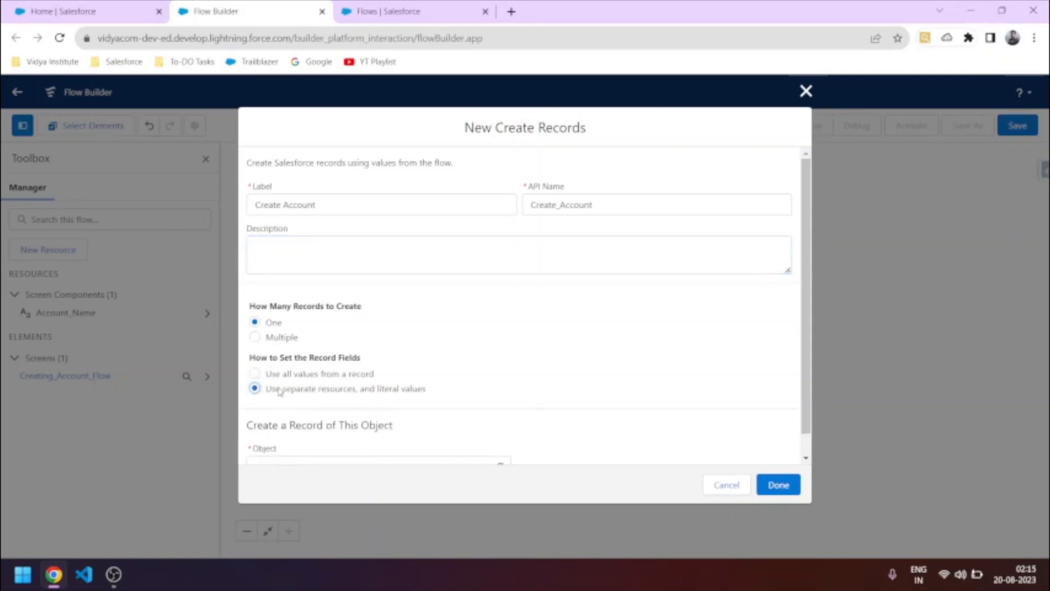
{"action": "scroll", "coordinate": [420, 394], "scroll_direction": "down", "scroll_amount": 1}
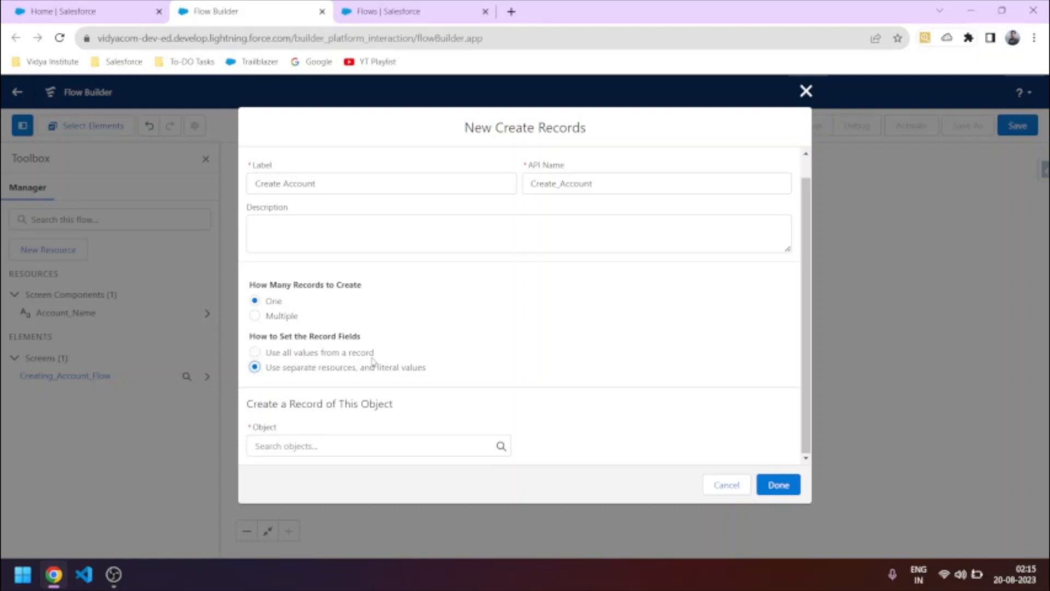
{"action": "left_click_drag", "start_coordinate": [372, 360], "coordinate": [267, 358]}
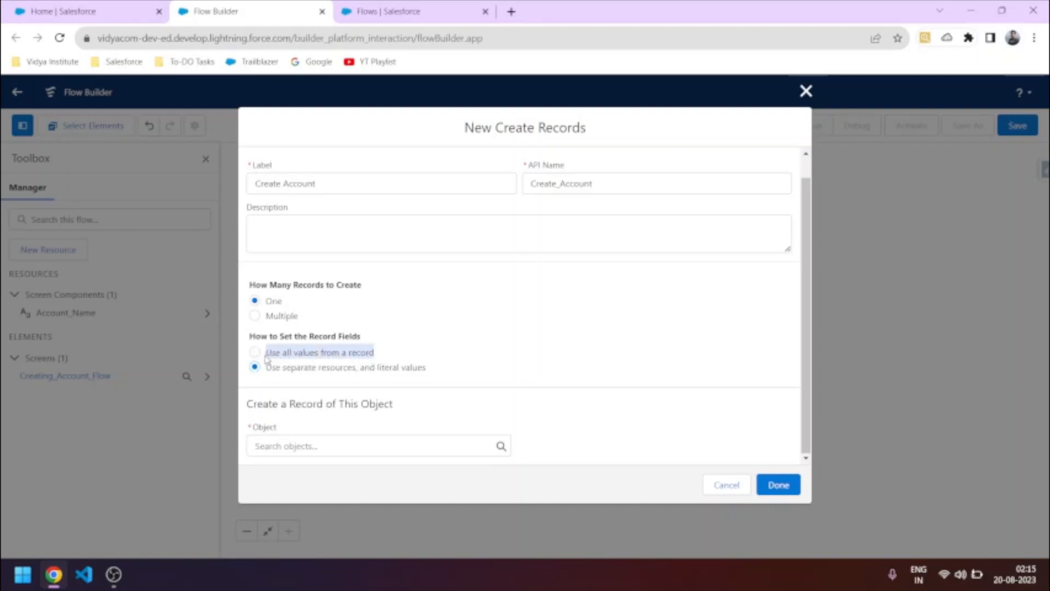
{"action": "left_click", "coordinate": [326, 377]}
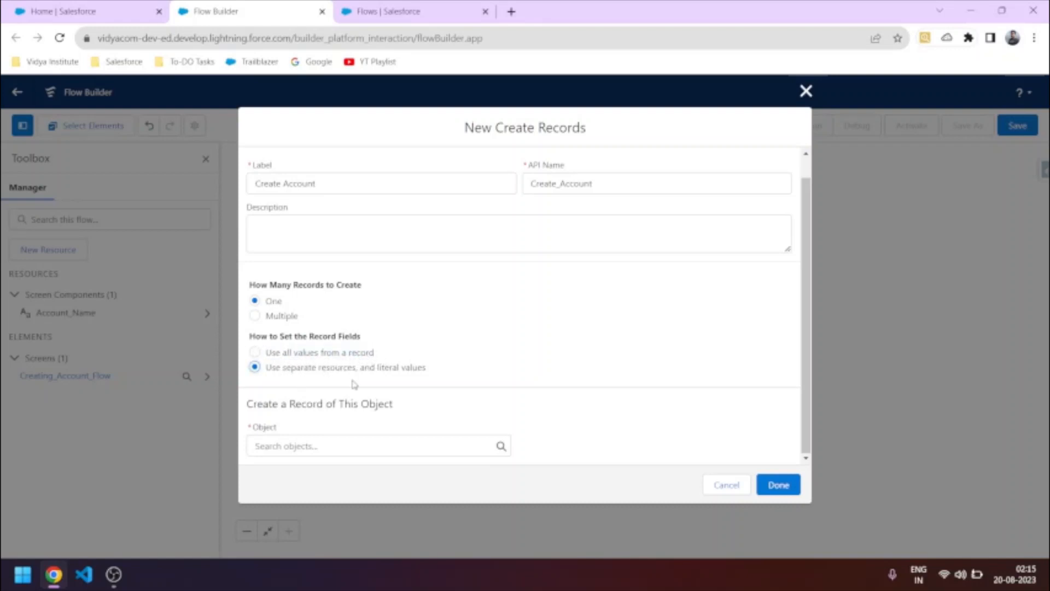
{"action": "left_click", "coordinate": [343, 446]}
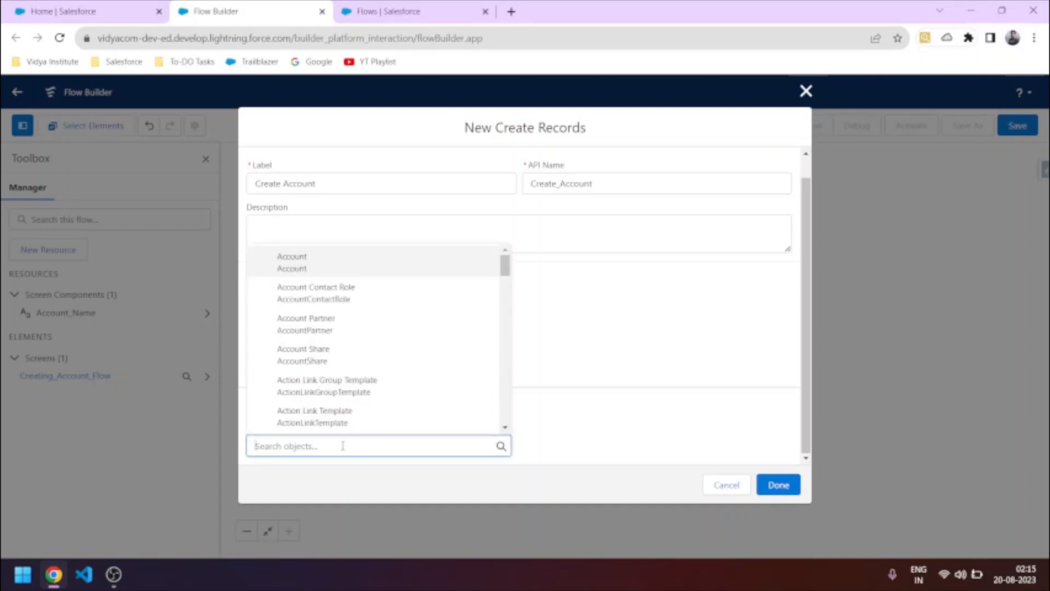
{"action": "left_click", "coordinate": [344, 271]}
{"action": "scroll", "coordinate": [365, 389], "scroll_direction": "down", "scroll_amount": 3}
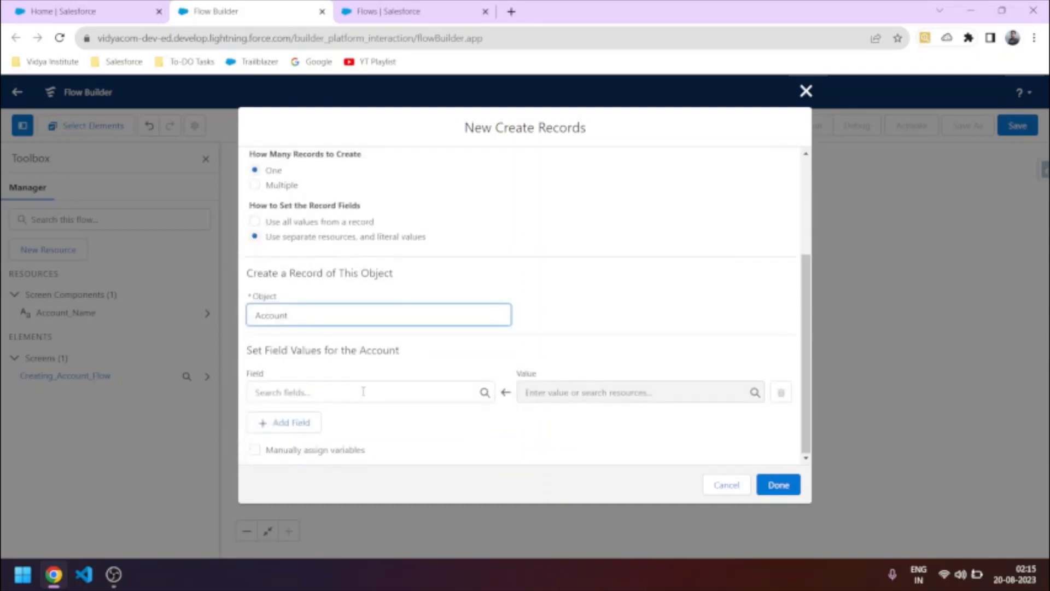
Step: Assign the Account_Name screen component to the account's Name field and finish the Create Records element
{"action": "left_click", "coordinate": [292, 392]}
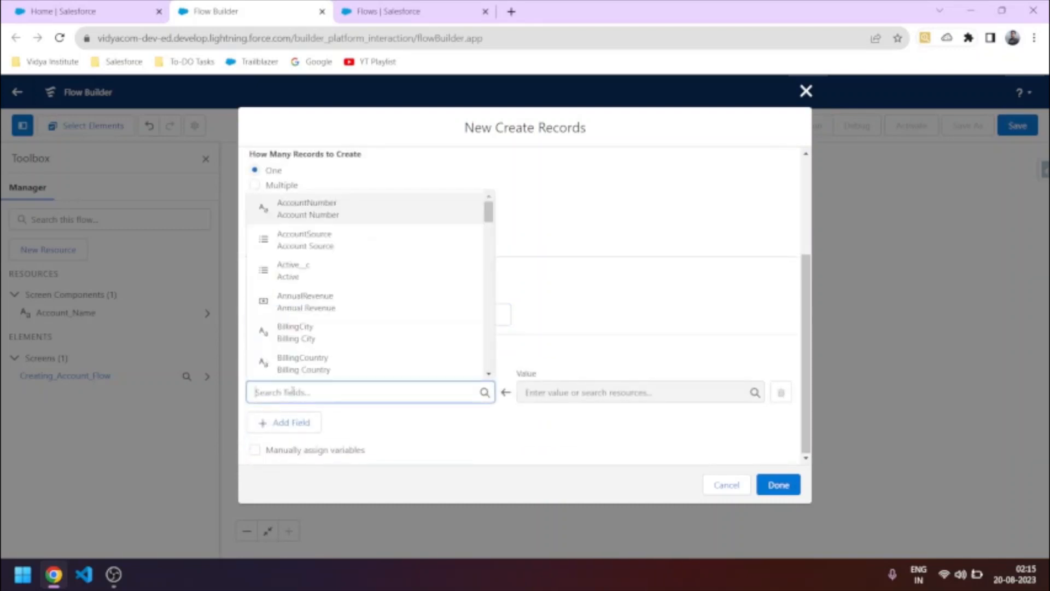
{"action": "left_click", "coordinate": [419, 422]}
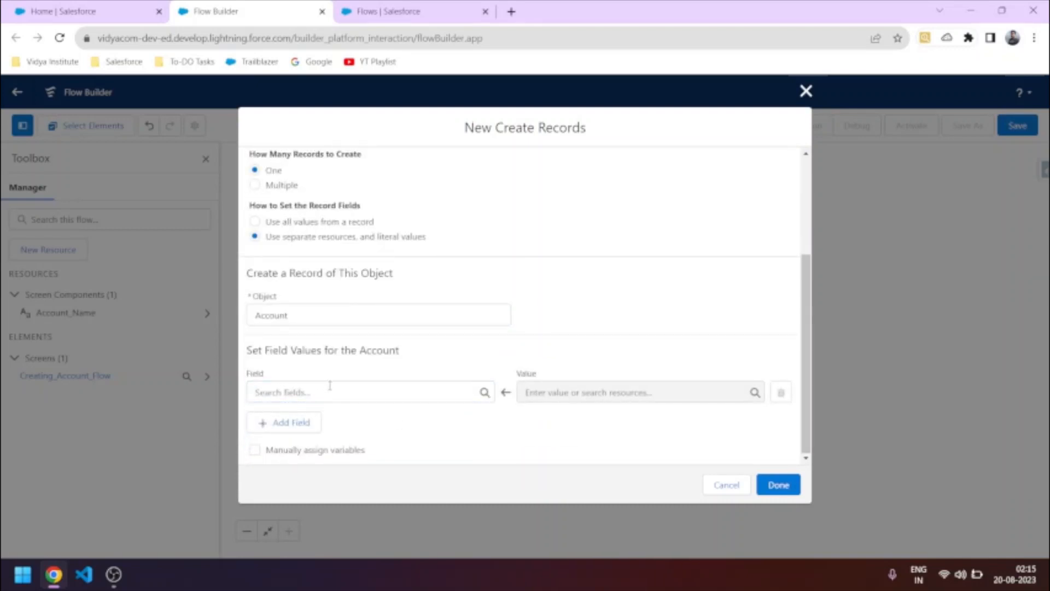
{"action": "left_click", "coordinate": [331, 394]}
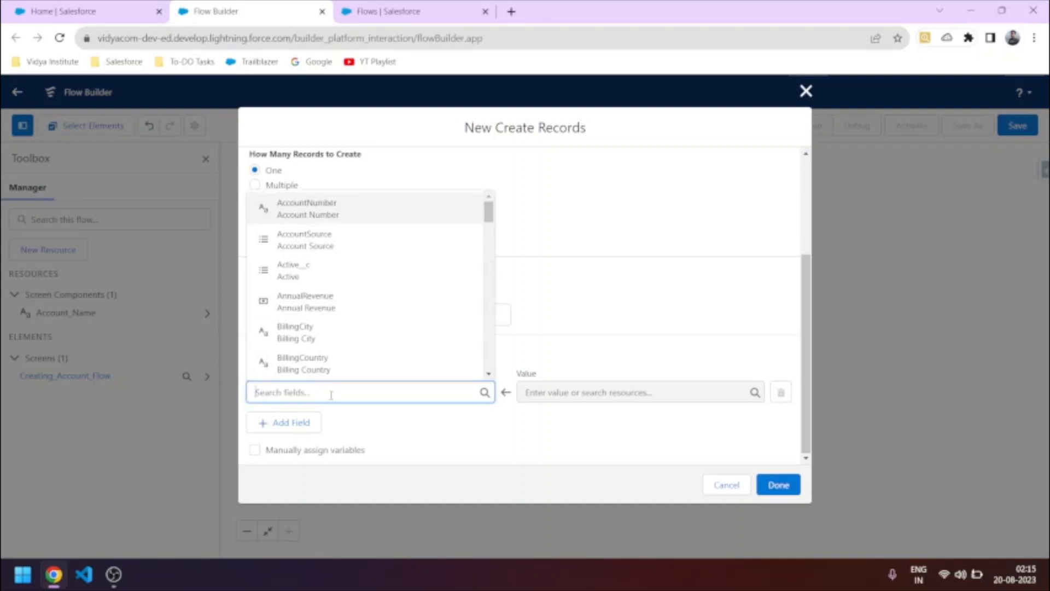
{"action": "type", "text": "acc"}
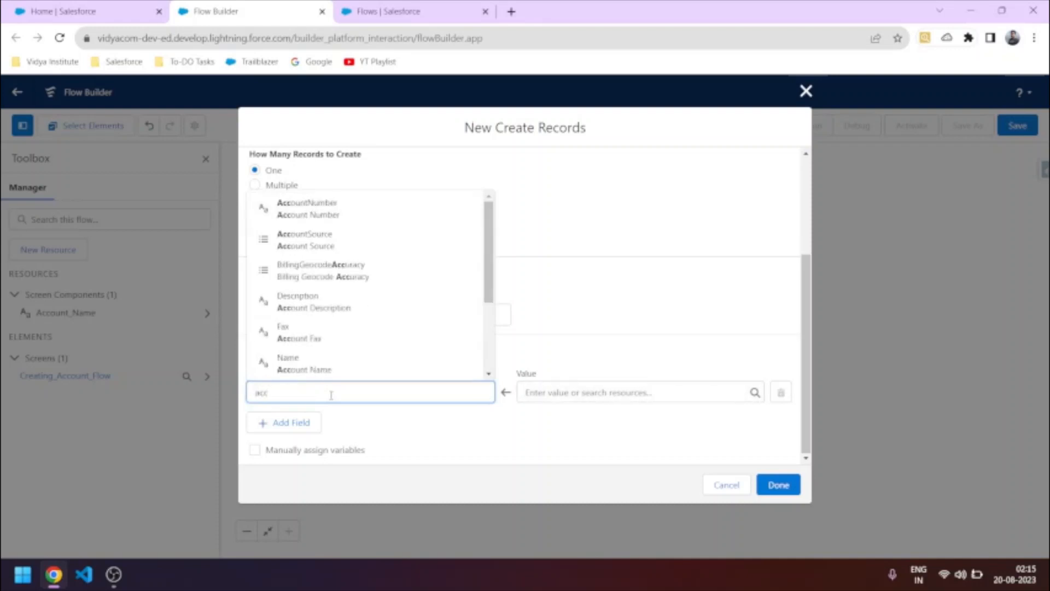
{"action": "left_click", "coordinate": [310, 368]}
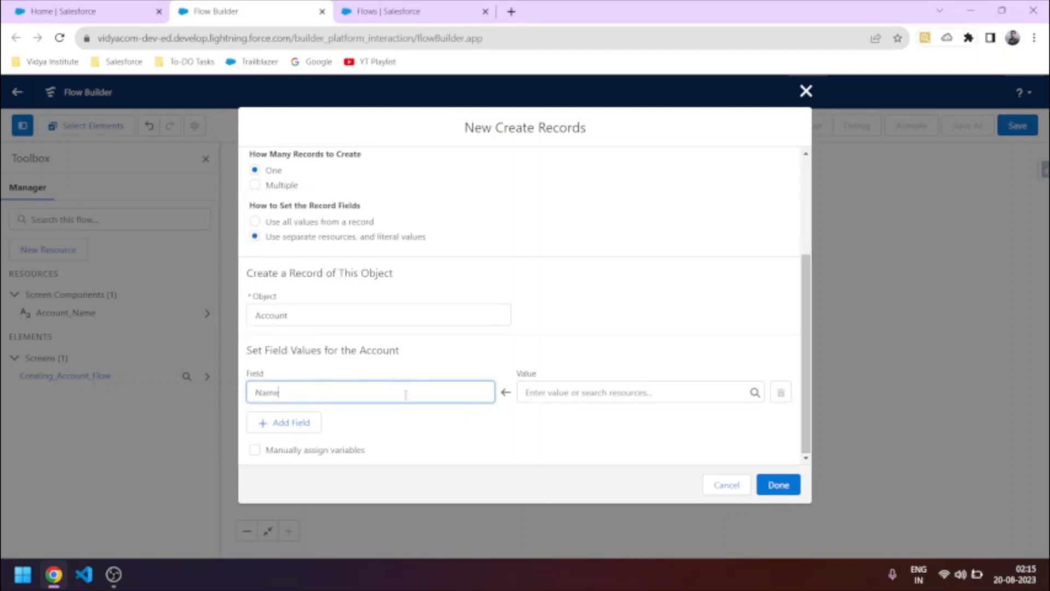
{"action": "left_click", "coordinate": [566, 393]}
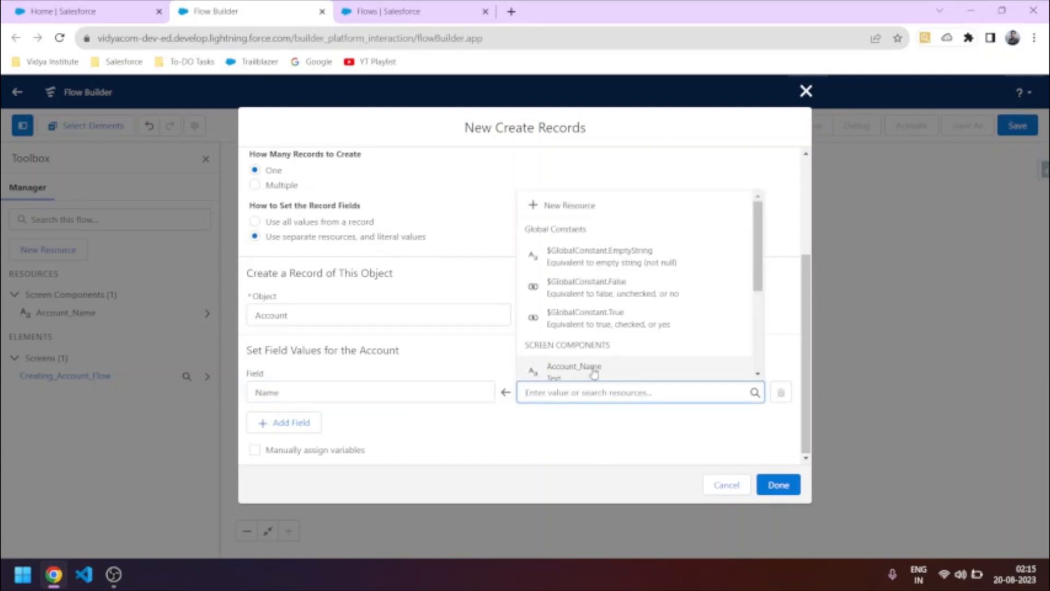
{"action": "scroll", "coordinate": [593, 363], "scroll_direction": "down", "scroll_amount": 1}
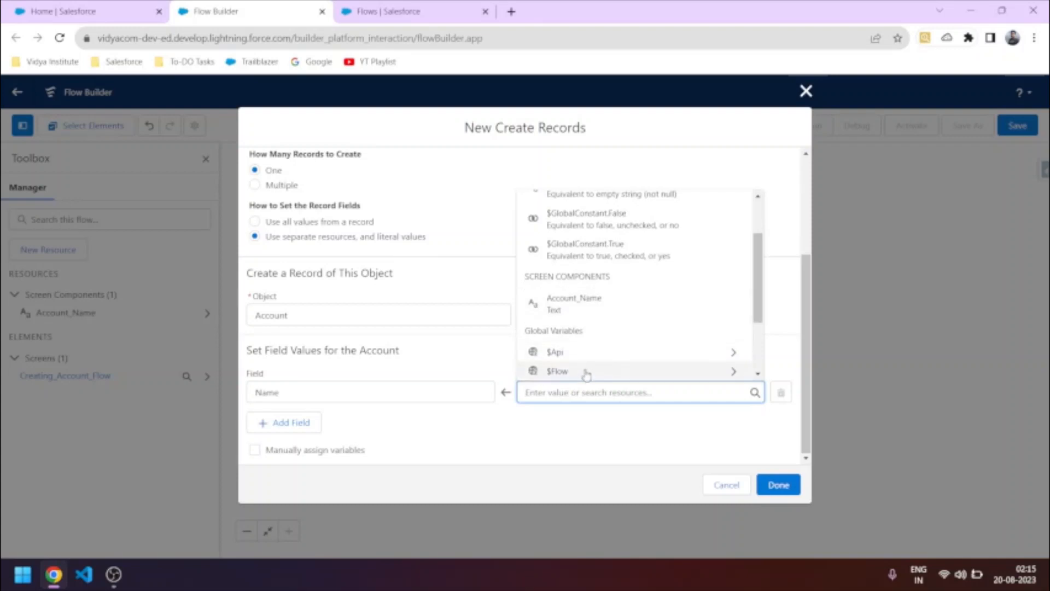
{"action": "left_click", "coordinate": [574, 310]}
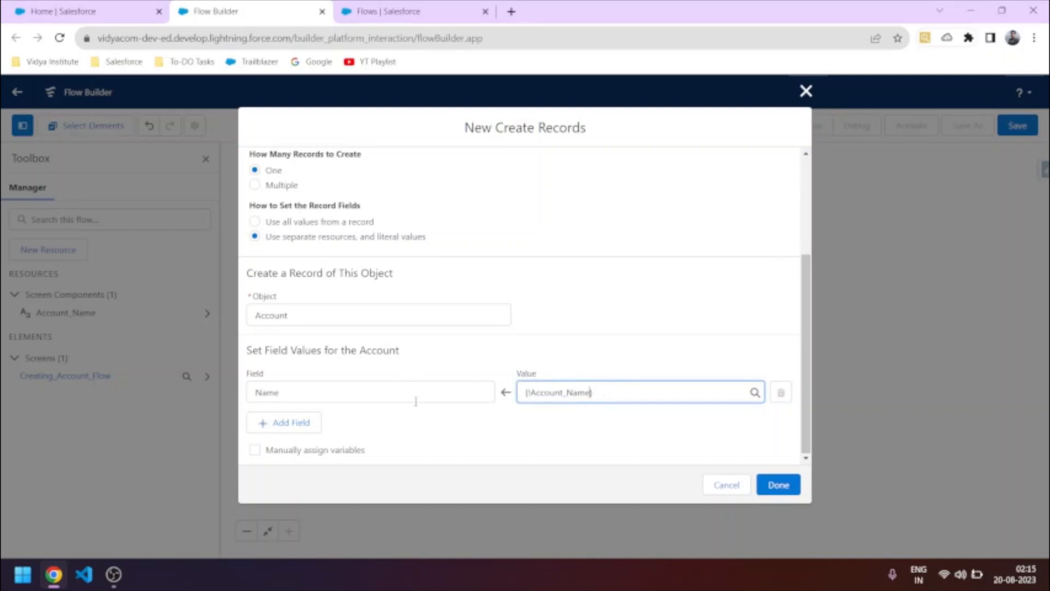
{"action": "left_click", "coordinate": [779, 484]}
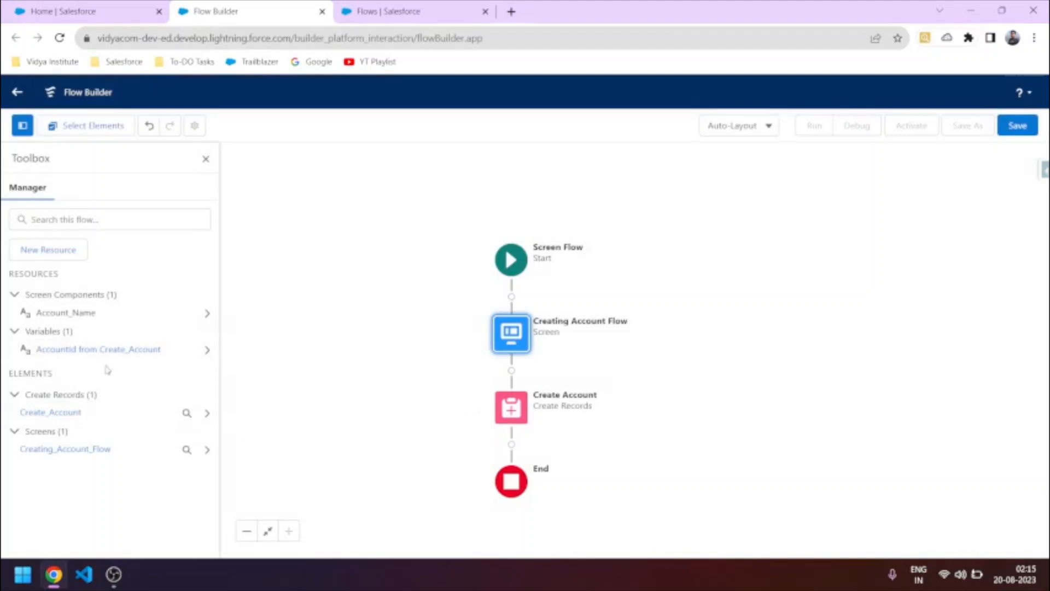
Step: Save the flow with the label Acc Creation Flow
{"action": "left_click", "coordinate": [1016, 131]}
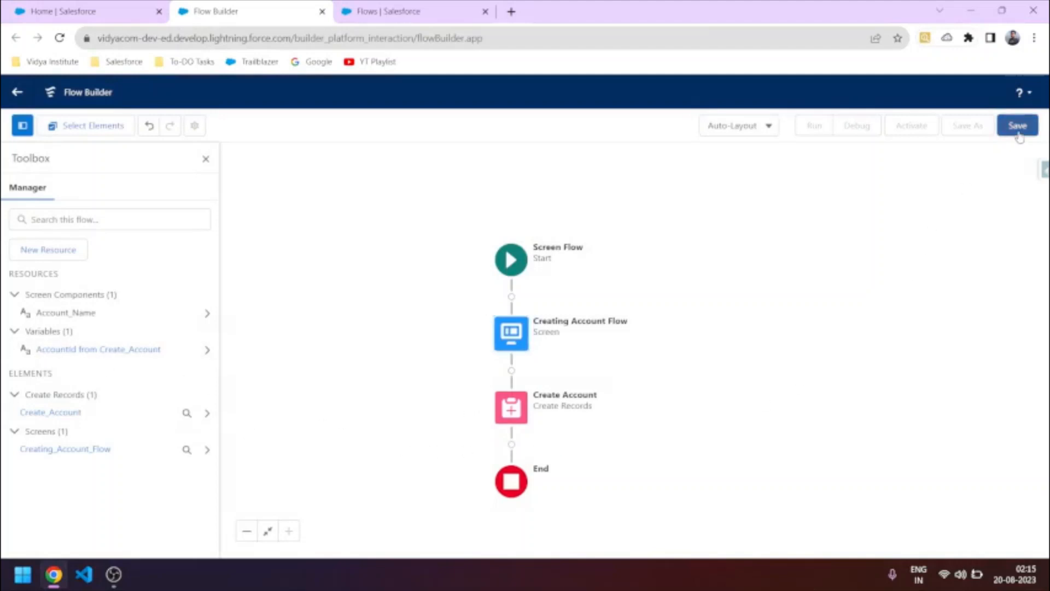
{"action": "left_click", "coordinate": [380, 270]}
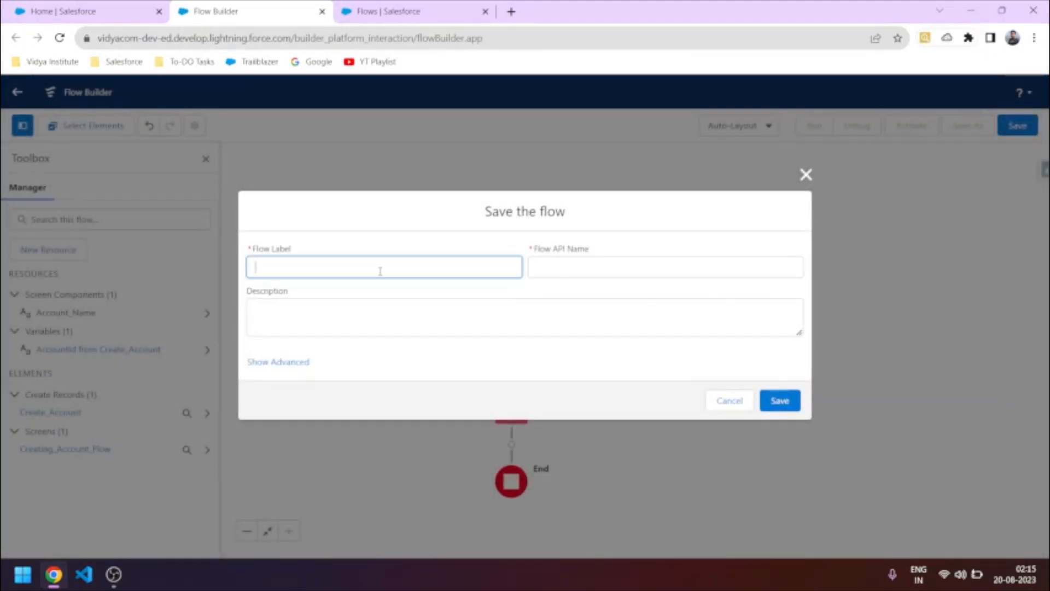
{"action": "type", "text": "Acc Creation Flow"}
{"action": "left_click", "coordinate": [451, 305]}
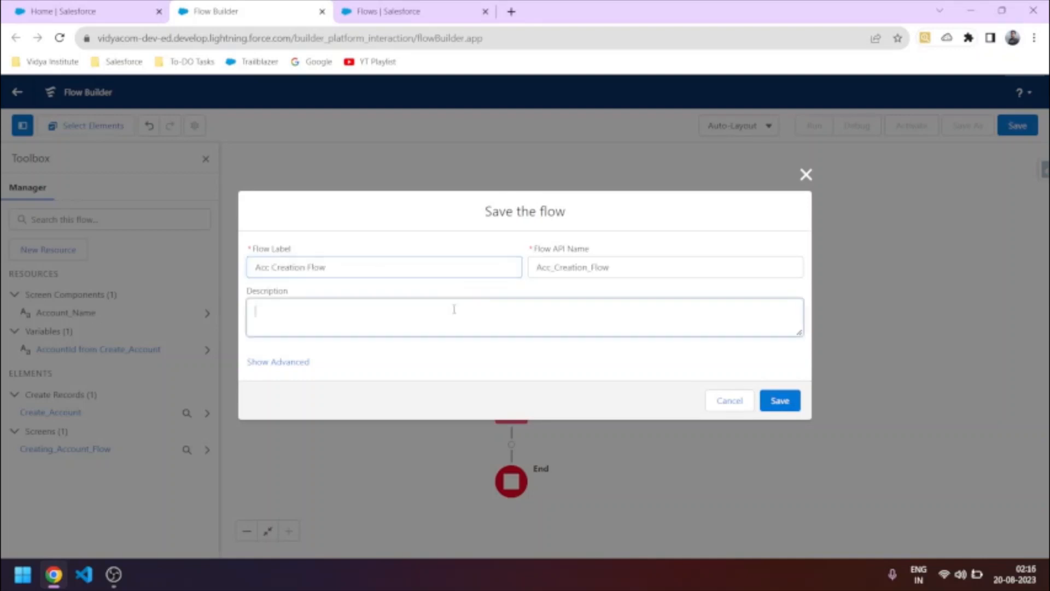
{"action": "left_click", "coordinate": [788, 402]}
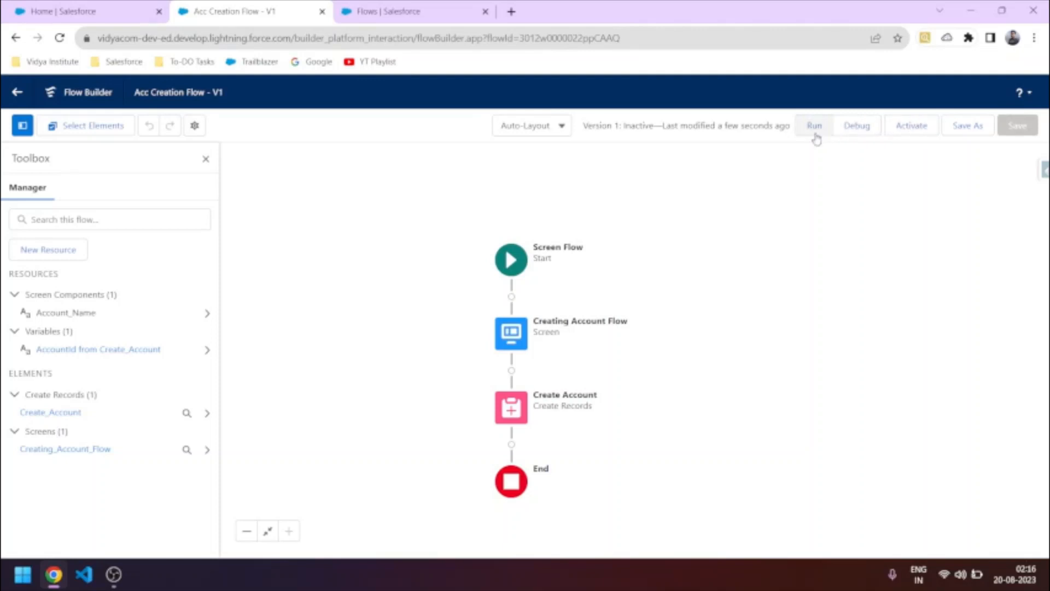
Step: Debug the flow with the default options and submit its screen with a person's first name as the Account Name
{"action": "left_click", "coordinate": [850, 136]}
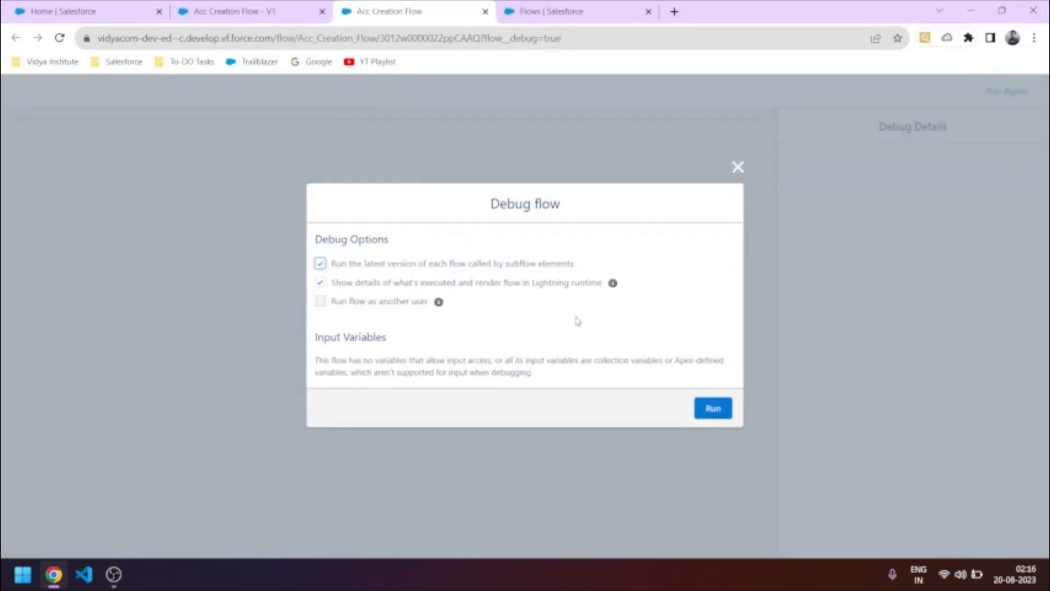
{"action": "left_click", "coordinate": [714, 415]}
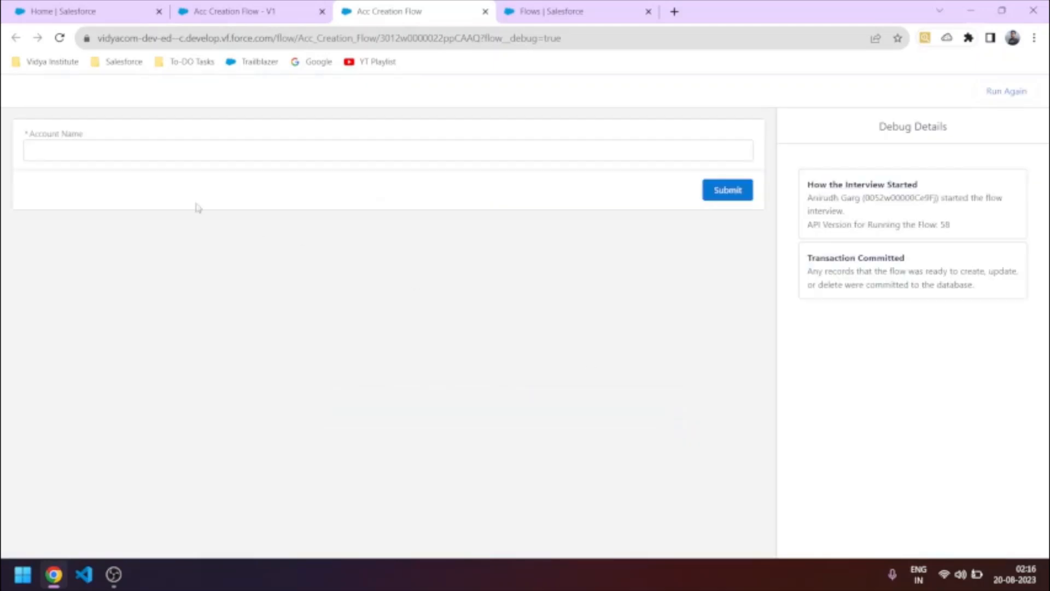
{"action": "left_click", "coordinate": [171, 151]}
{"action": "type", "text": "Anirudh"}
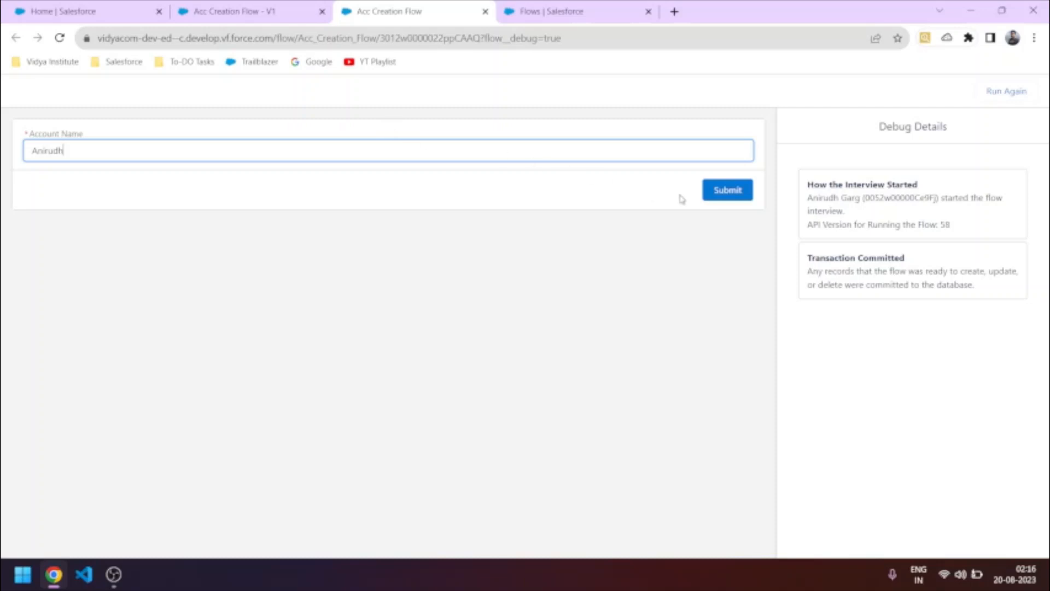
{"action": "left_click", "coordinate": [706, 192]}
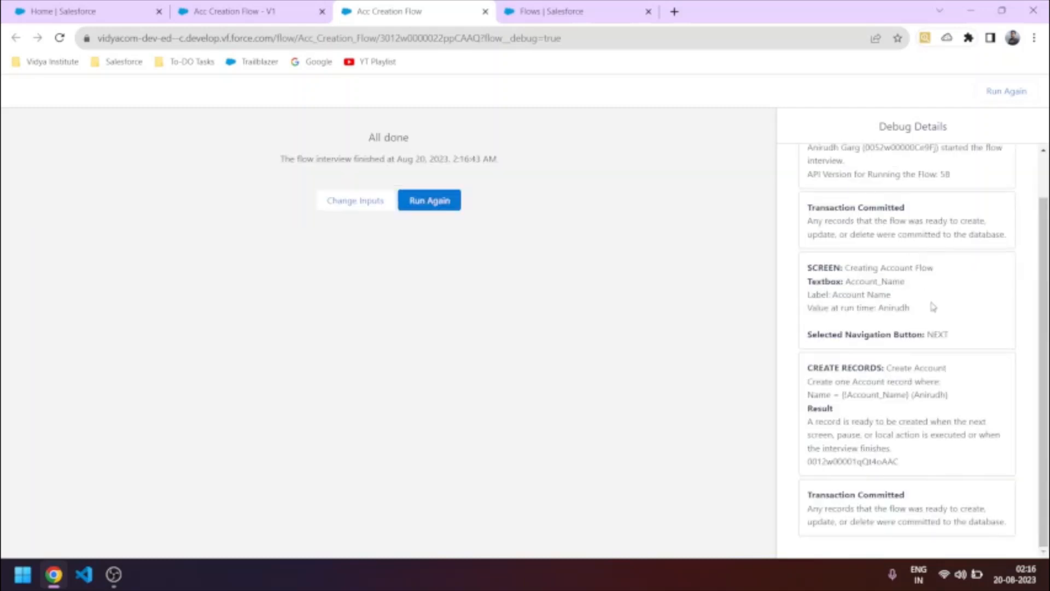
Step: Review the debug details of the Create Records result and check the Accounts list for the new record
{"action": "scroll", "coordinate": [897, 279], "scroll_direction": "up", "scroll_amount": 1}
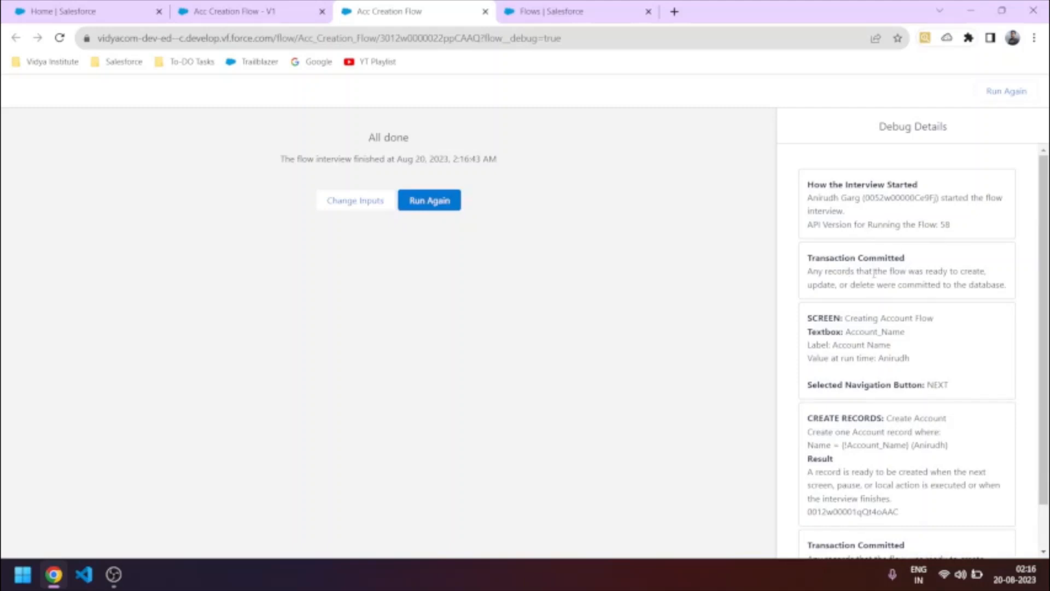
{"action": "scroll", "coordinate": [890, 390], "scroll_direction": "down", "scroll_amount": 1}
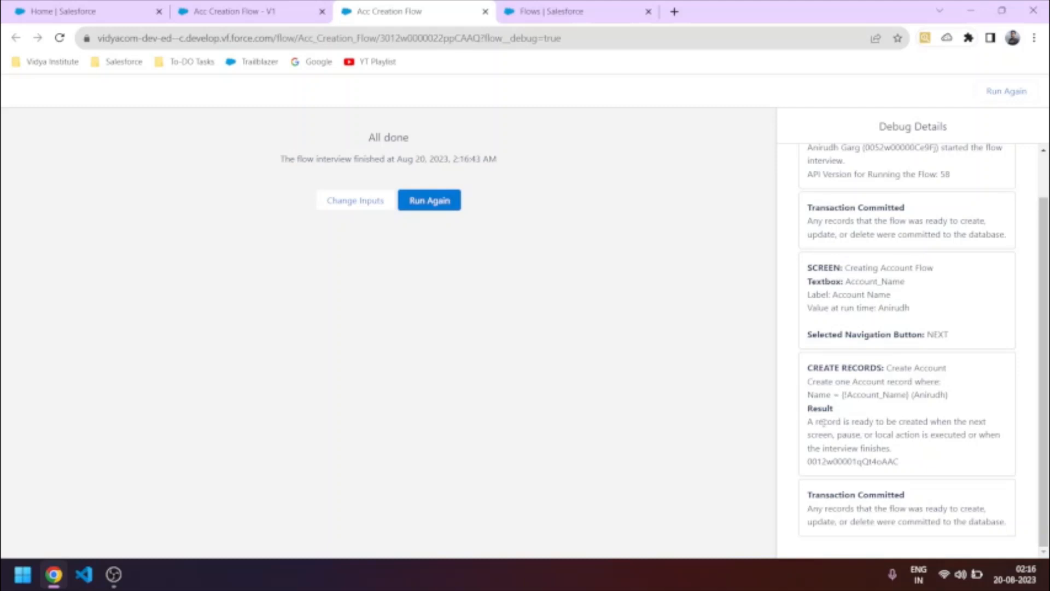
{"action": "left_click_drag", "start_coordinate": [812, 421], "coordinate": [903, 466]}
{"action": "left_click", "coordinate": [904, 466]}
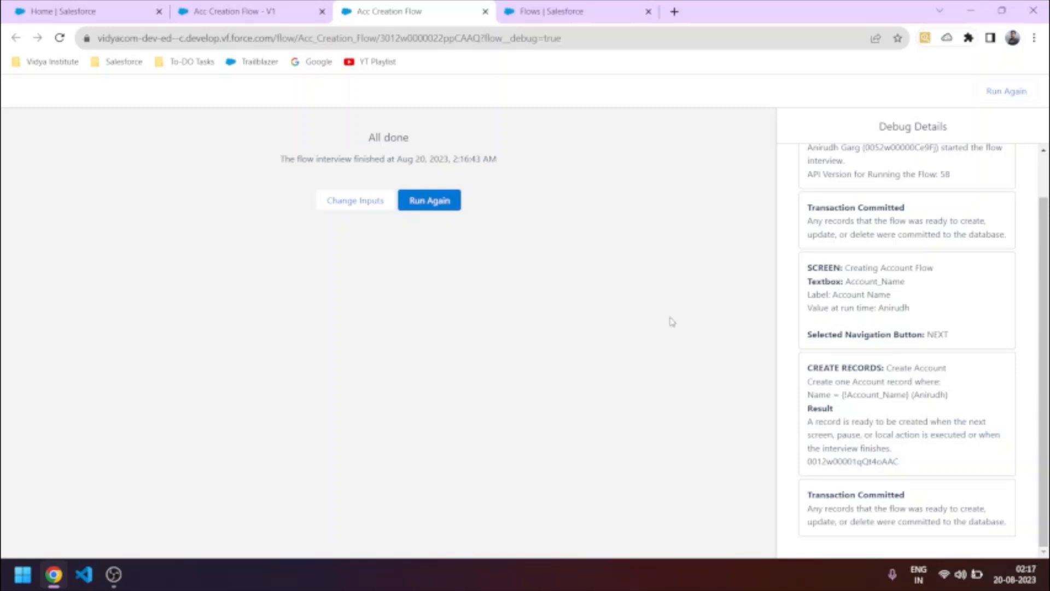
{"action": "left_click", "coordinate": [97, 12]}
{"action": "left_click", "coordinate": [403, 125]}
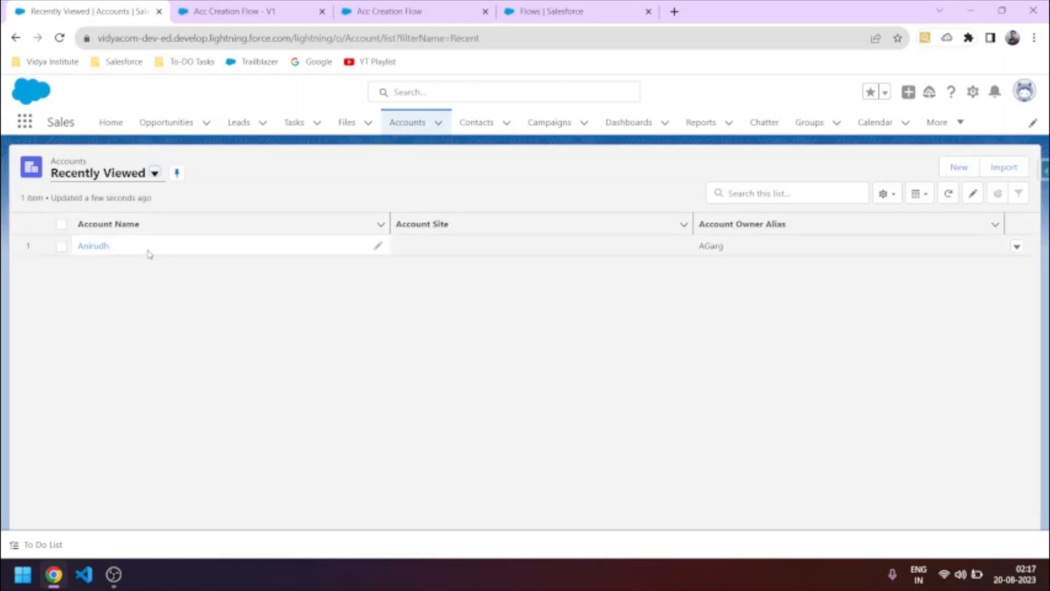
Step: Activate the Acc Creation Flow and look over its Creating Account Flow screen element without changing it
{"action": "left_click", "coordinate": [228, 12]}
{"action": "left_click", "coordinate": [402, 16]}
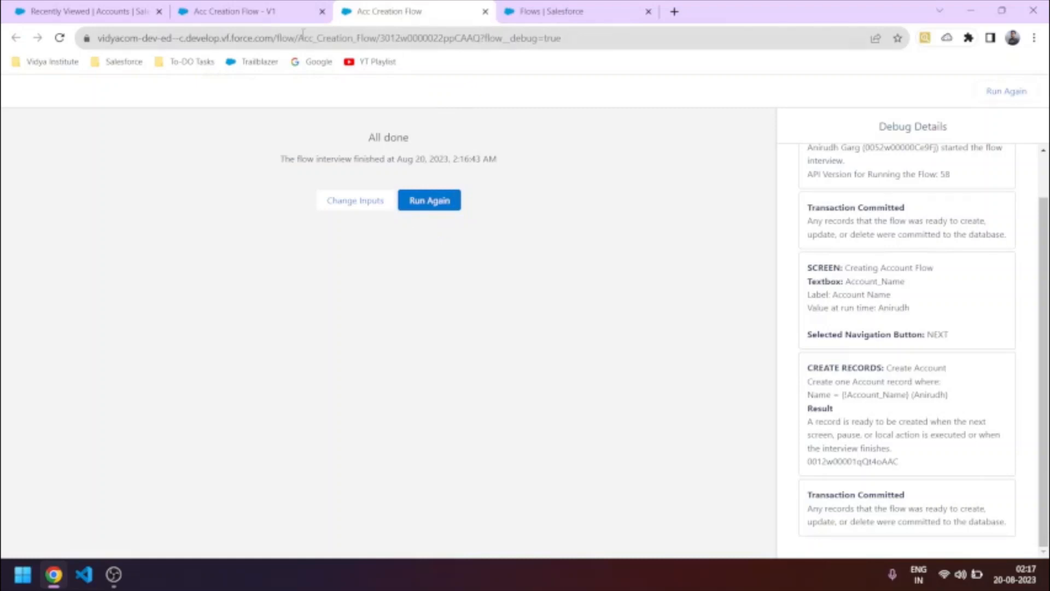
{"action": "left_click", "coordinate": [237, 12]}
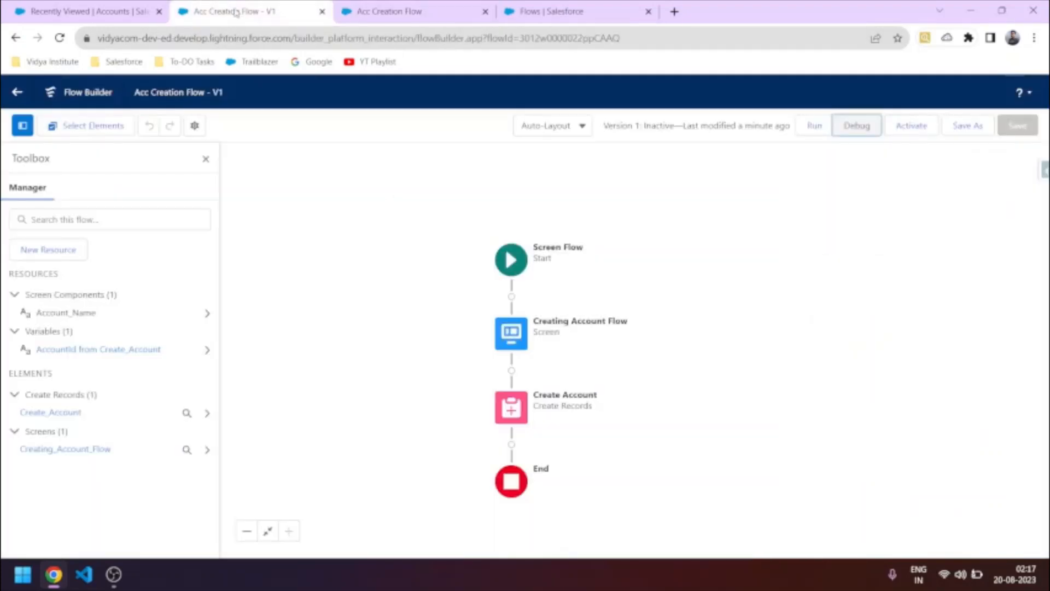
{"action": "left_click", "coordinate": [897, 137]}
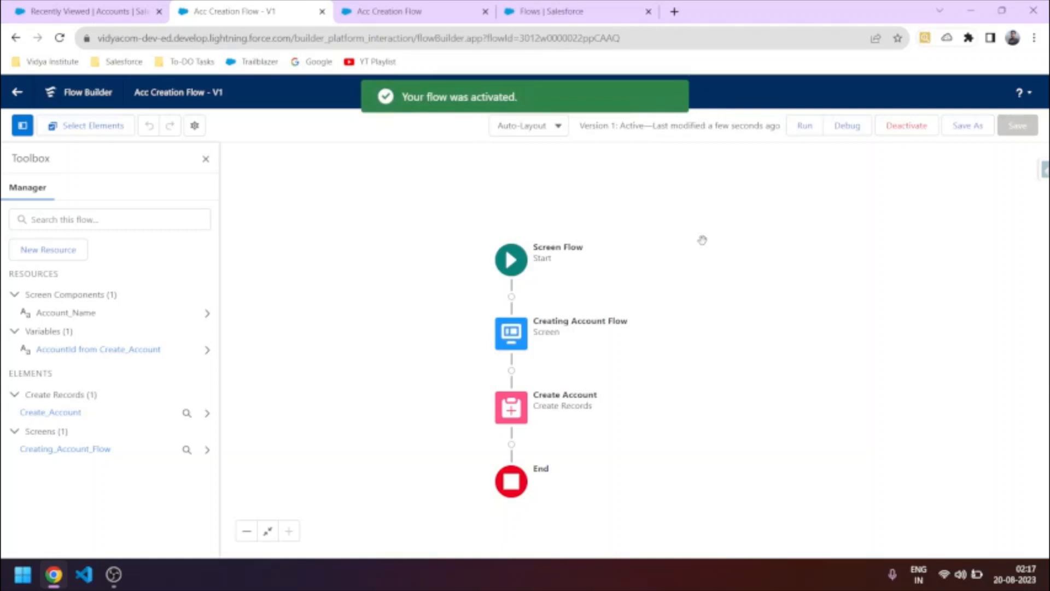
{"action": "double_click", "coordinate": [499, 337]}
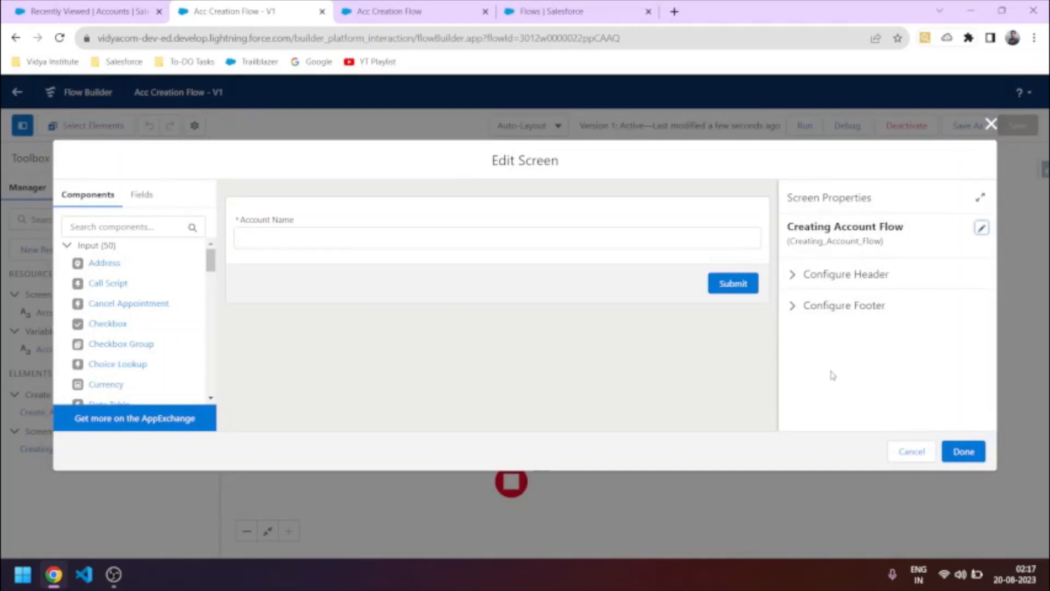
{"action": "left_click", "coordinate": [907, 453]}
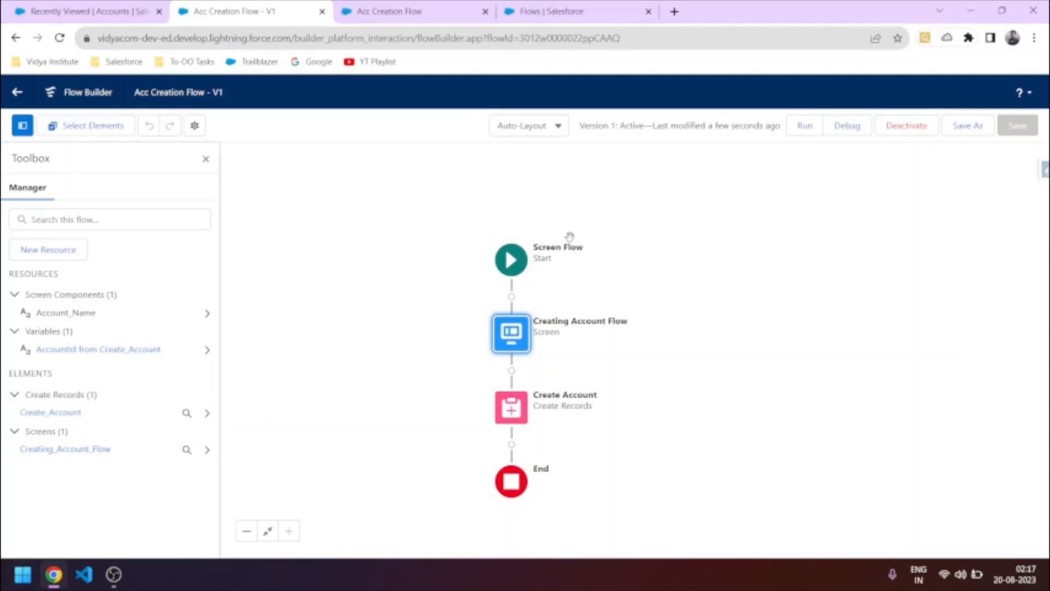
Step: Open the Sales Home page for editing in Lightning App Builder and dismiss the New in Spring '21 notice
{"action": "left_click", "coordinate": [60, 11]}
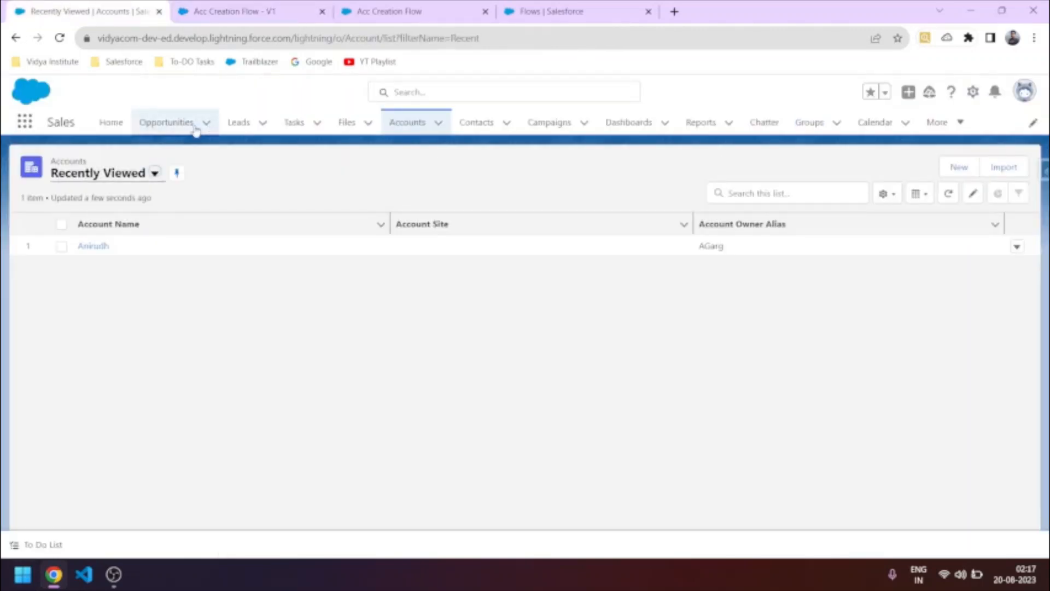
{"action": "left_click", "coordinate": [128, 125]}
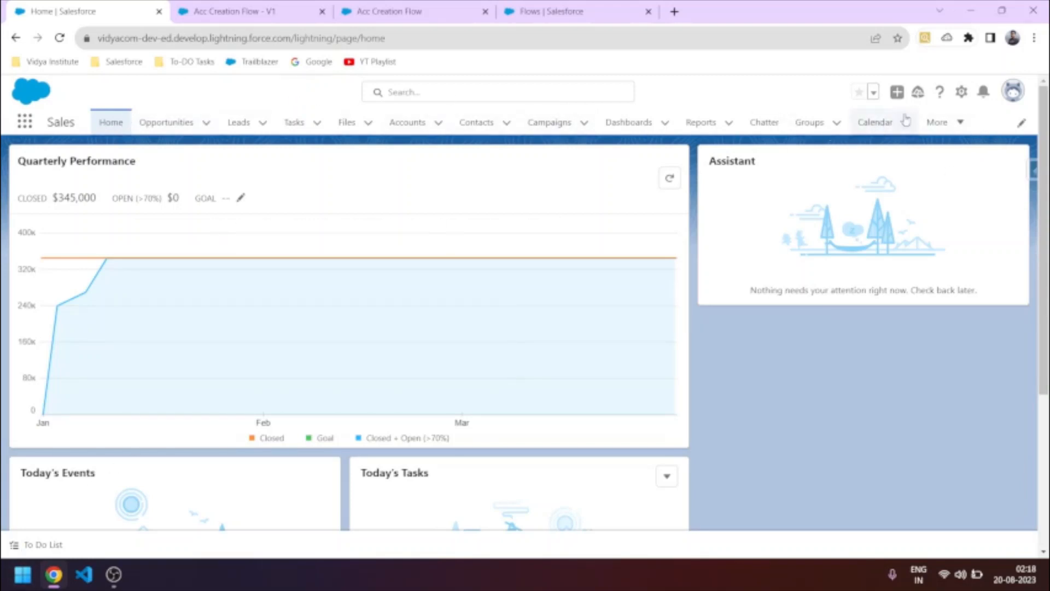
{"action": "left_click", "coordinate": [962, 94]}
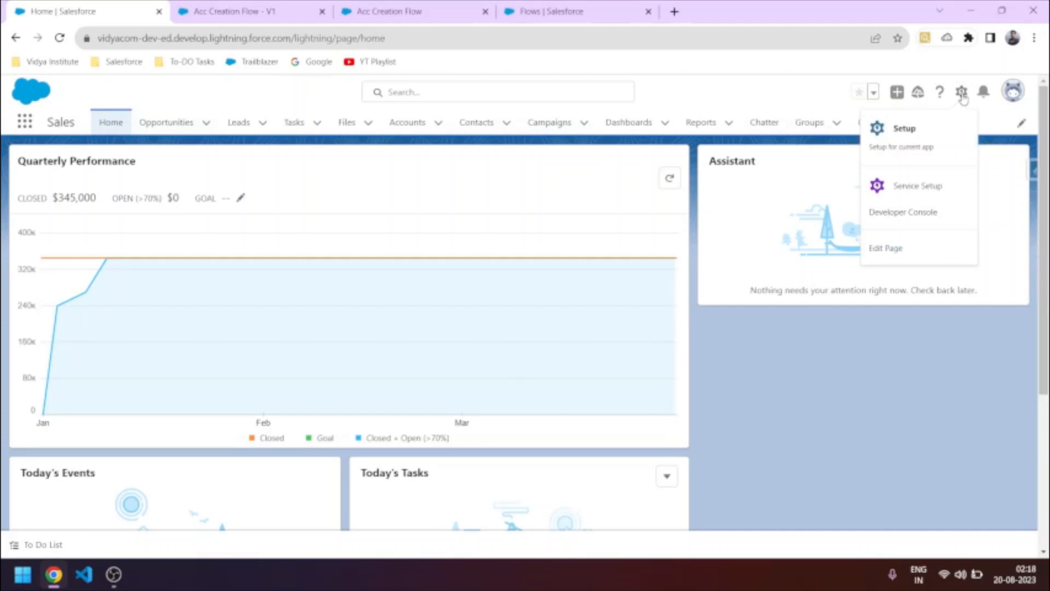
{"action": "left_click", "coordinate": [902, 250]}
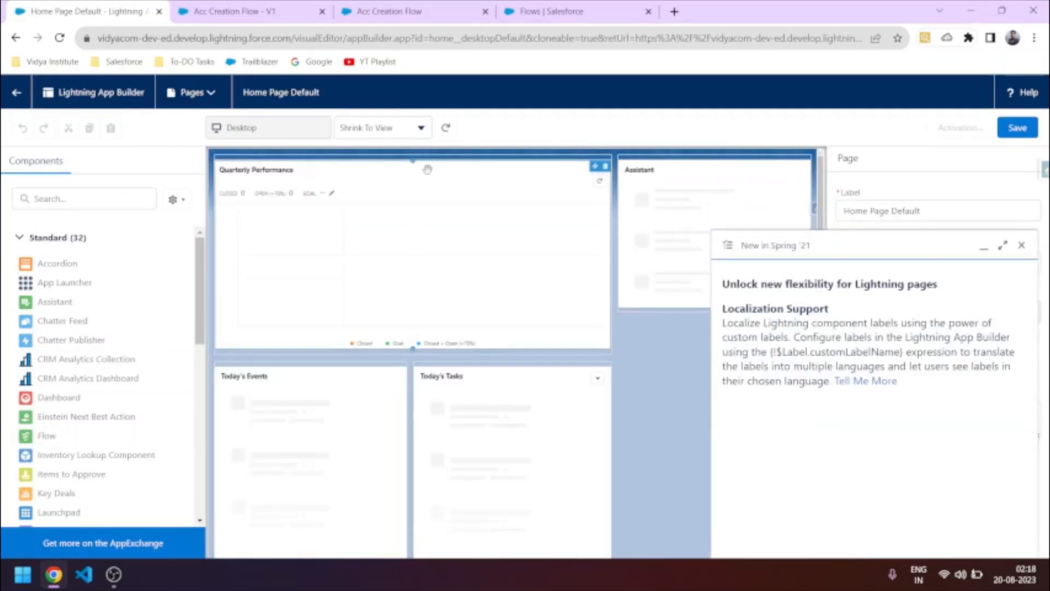
{"action": "left_click", "coordinate": [1021, 245]}
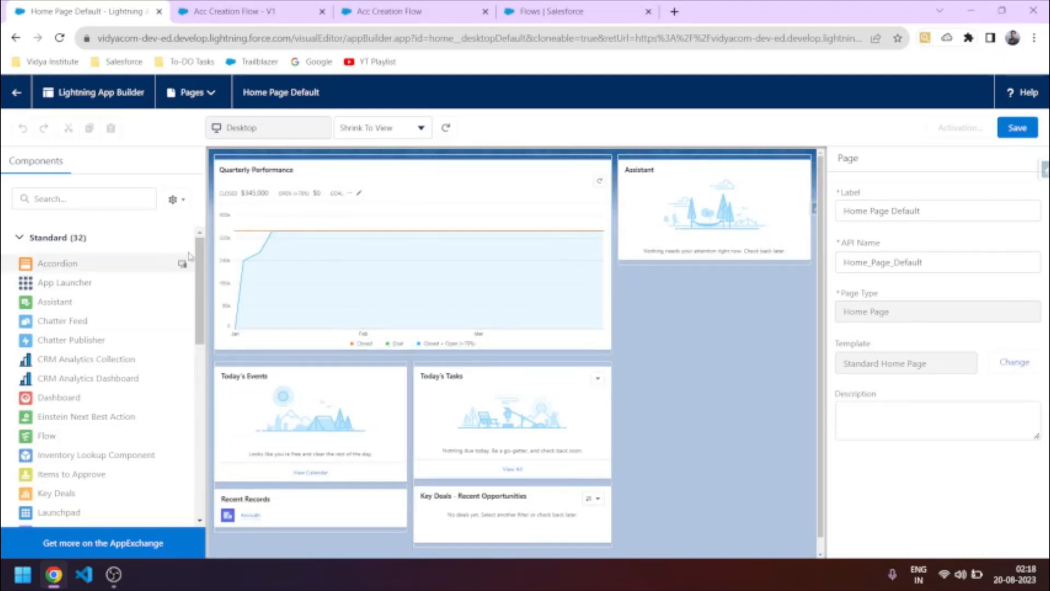
Step: Add a Flow component above Quarterly Performance on the Home page and assign it the Acc Creation Flow
{"action": "left_click", "coordinate": [413, 162]}
{"action": "left_click", "coordinate": [48, 436]}
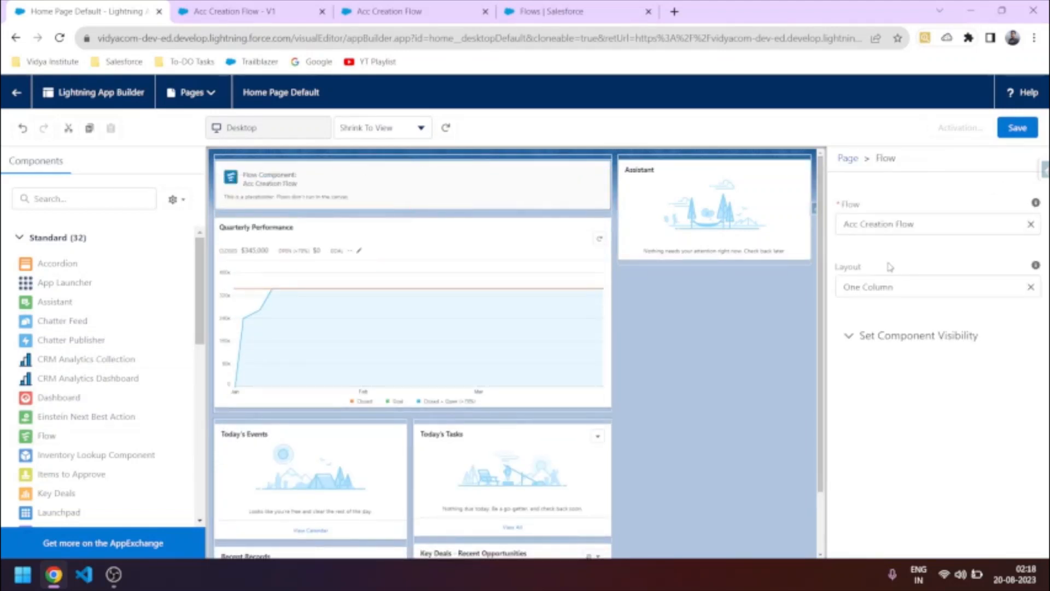
{"action": "left_click", "coordinate": [924, 270]}
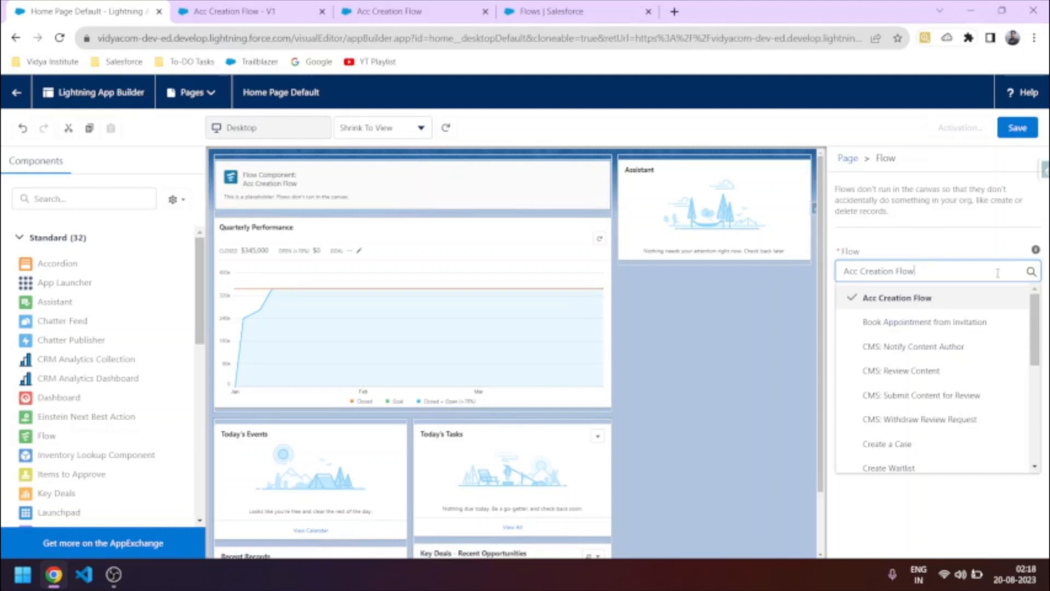
{"action": "left_click", "coordinate": [952, 298]}
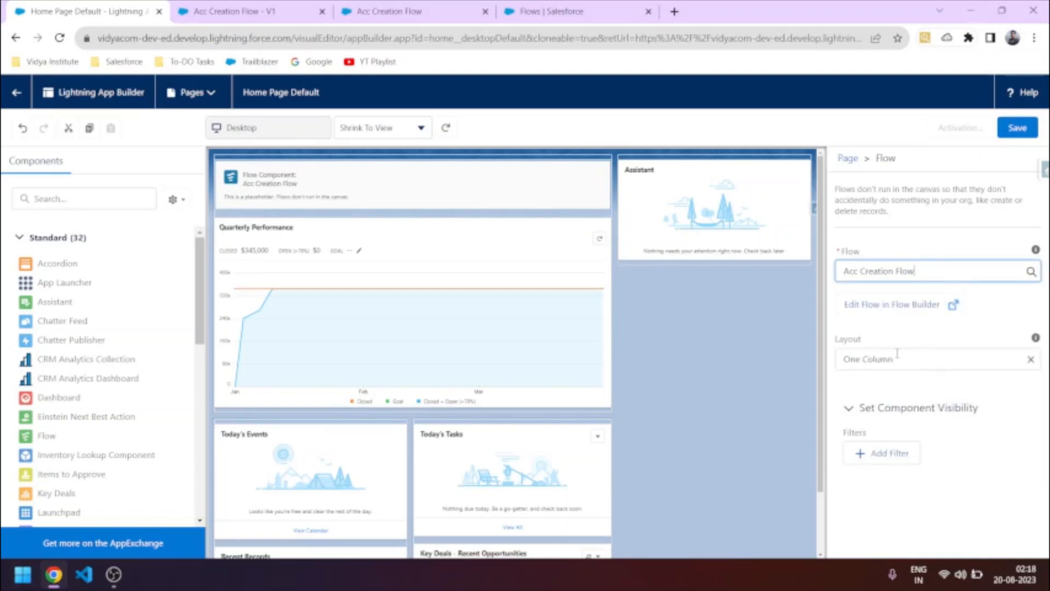
{"action": "left_click", "coordinate": [892, 407]}
{"action": "left_click", "coordinate": [892, 407]}
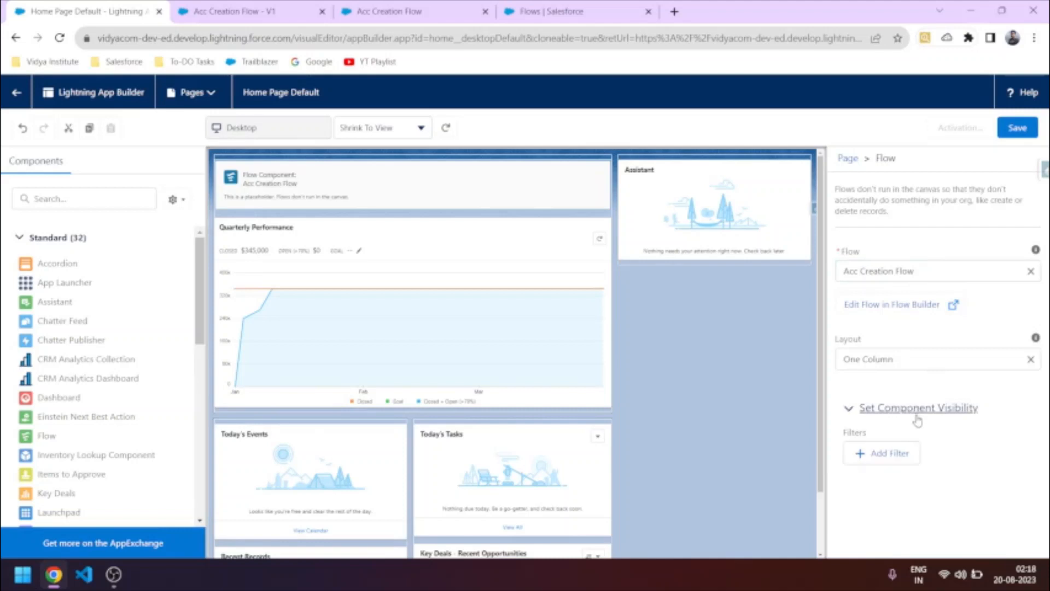
Step: Save the Home Page Default page and activate it as the org default
{"action": "left_click", "coordinate": [1017, 132]}
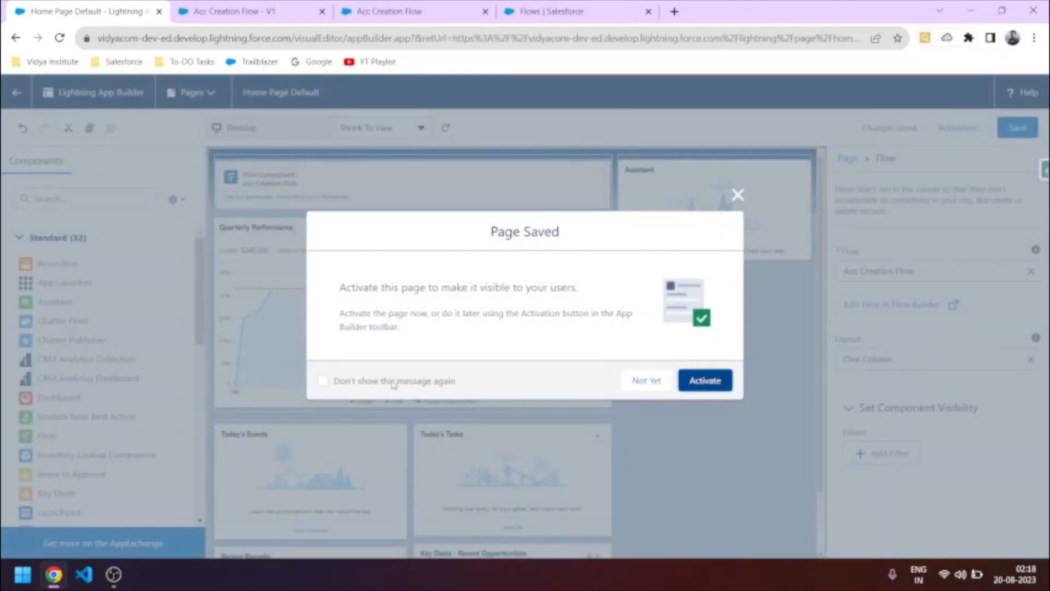
{"action": "left_click", "coordinate": [701, 381]}
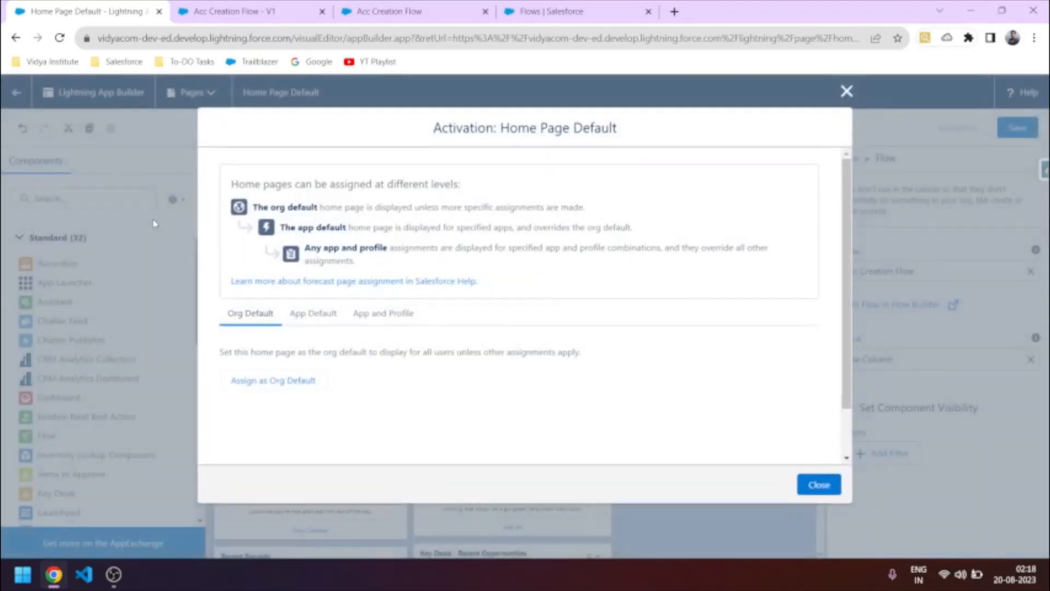
{"action": "left_click", "coordinate": [312, 385]}
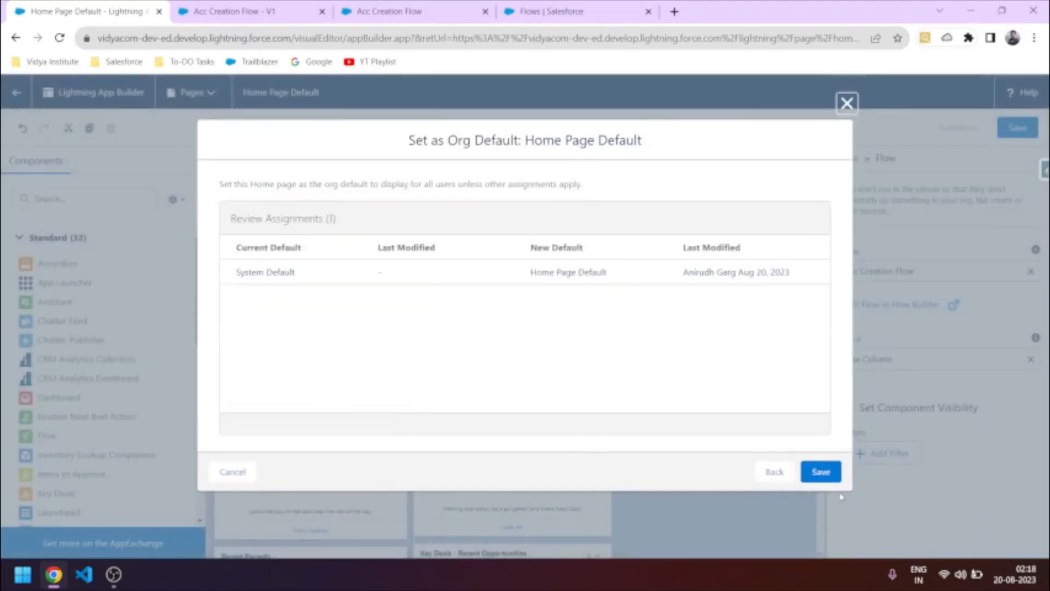
{"action": "left_click", "coordinate": [829, 476]}
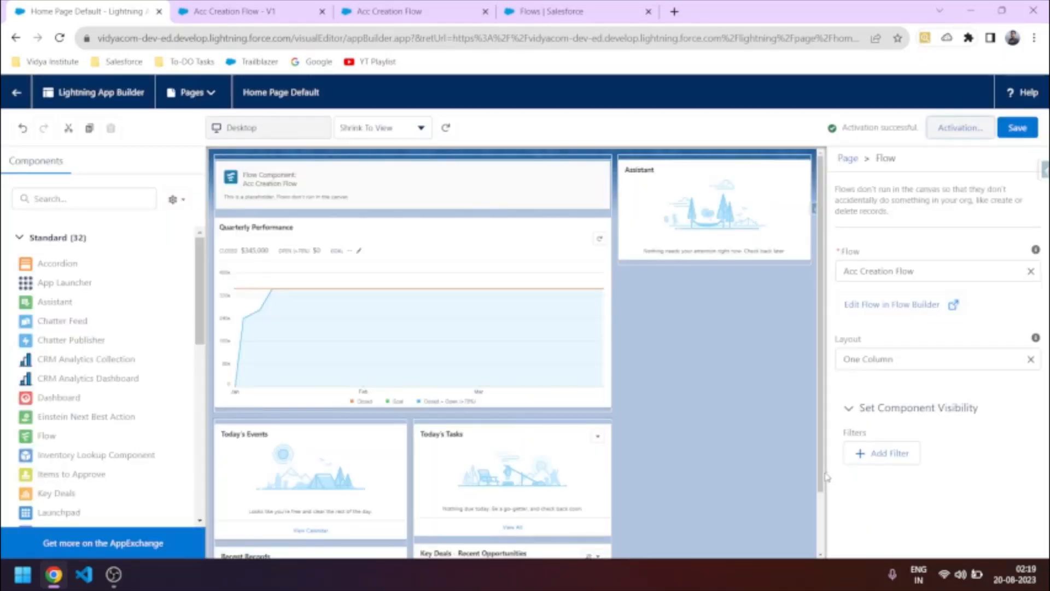
Step: Return to the Sales Home page and submit the embedded flow with the Account Name abcd
{"action": "left_click", "coordinate": [22, 96]}
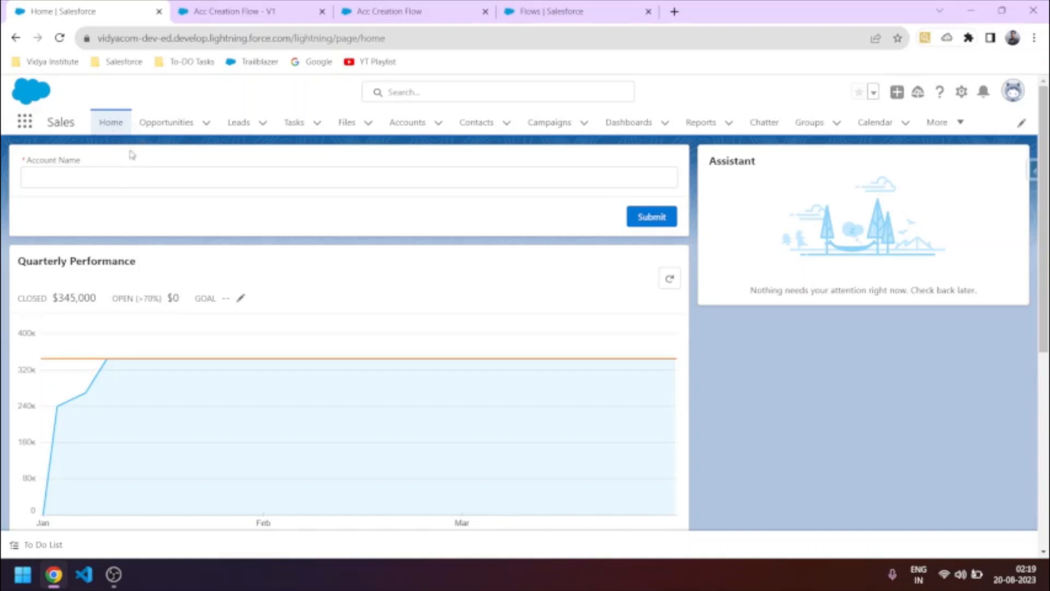
{"action": "left_click", "coordinate": [108, 182]}
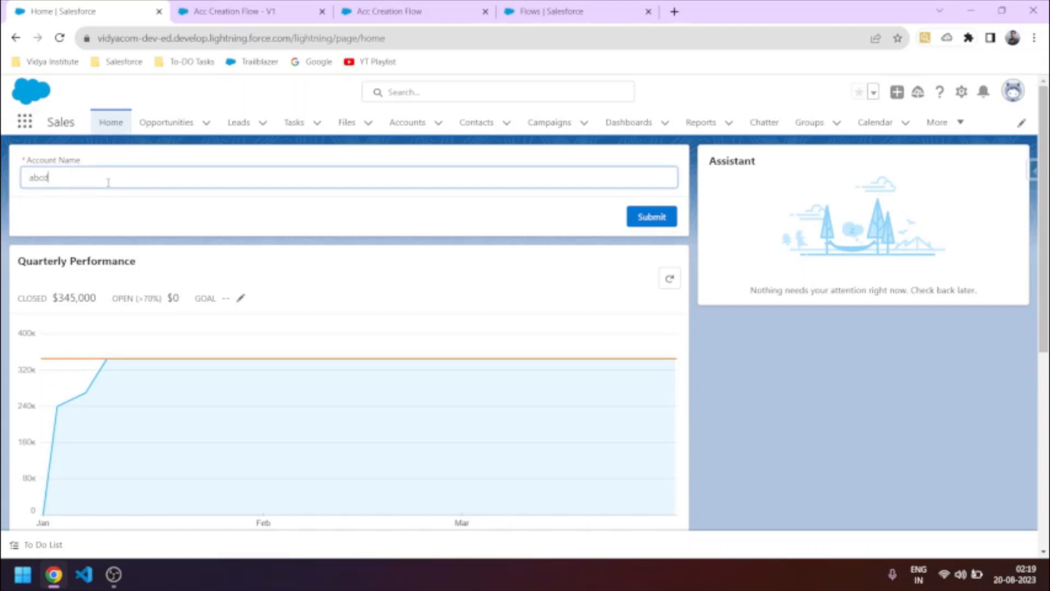
{"action": "left_click", "coordinate": [637, 217]}
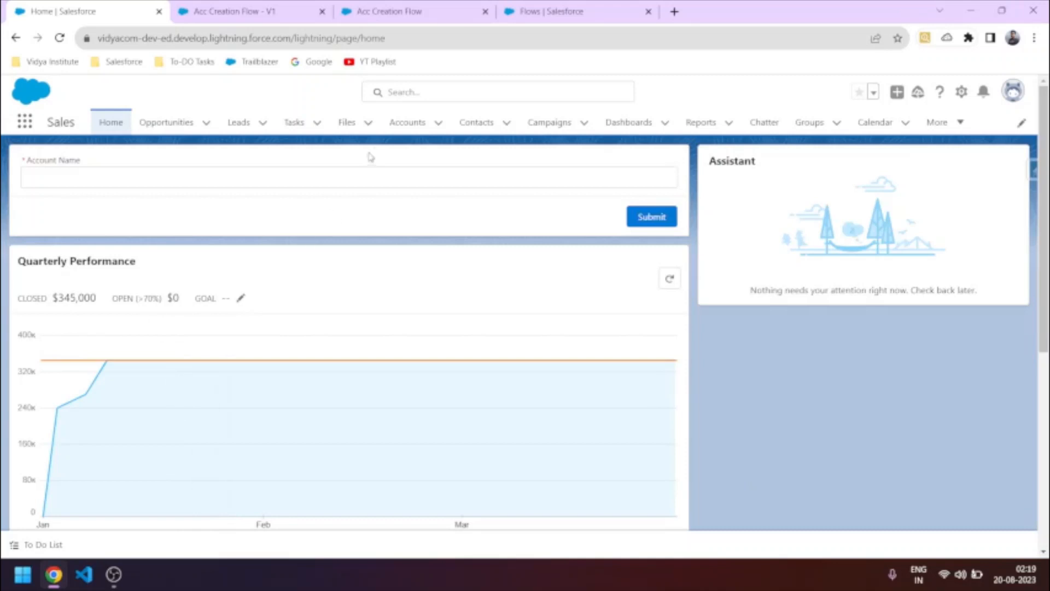
Step: Open the abcd record from the Accounts list and examine the Account Name field in its edit form
{"action": "left_click", "coordinate": [398, 132]}
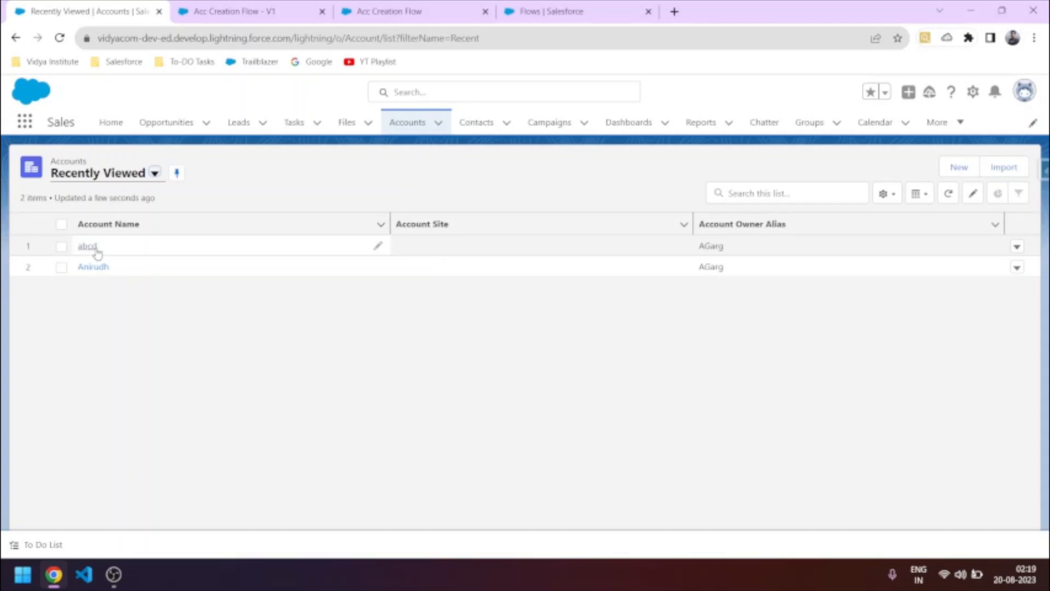
{"action": "left_click", "coordinate": [88, 246]}
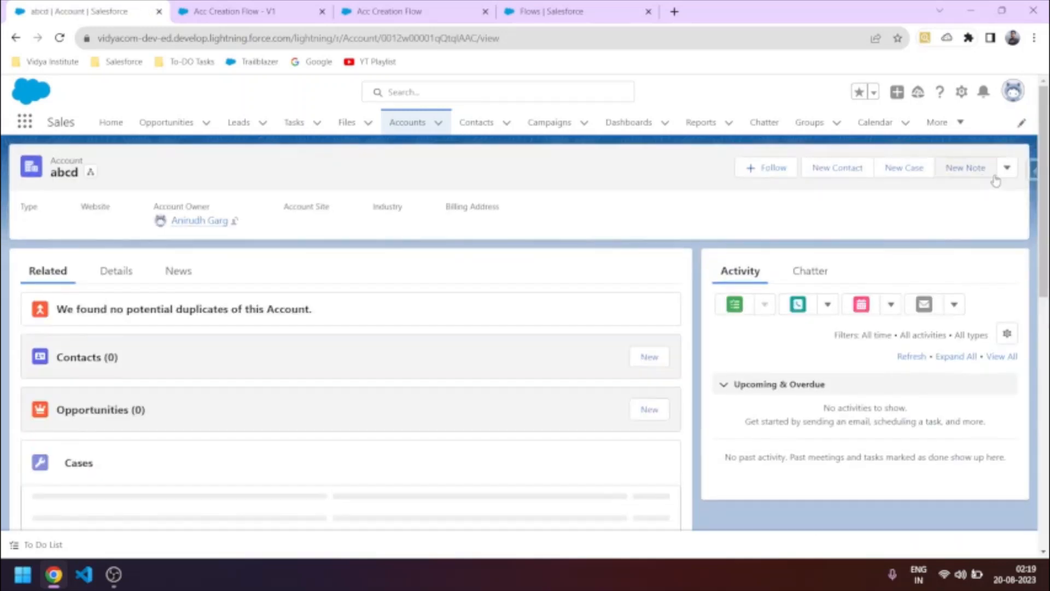
{"action": "left_click", "coordinate": [1007, 167]}
{"action": "left_click", "coordinate": [932, 287]}
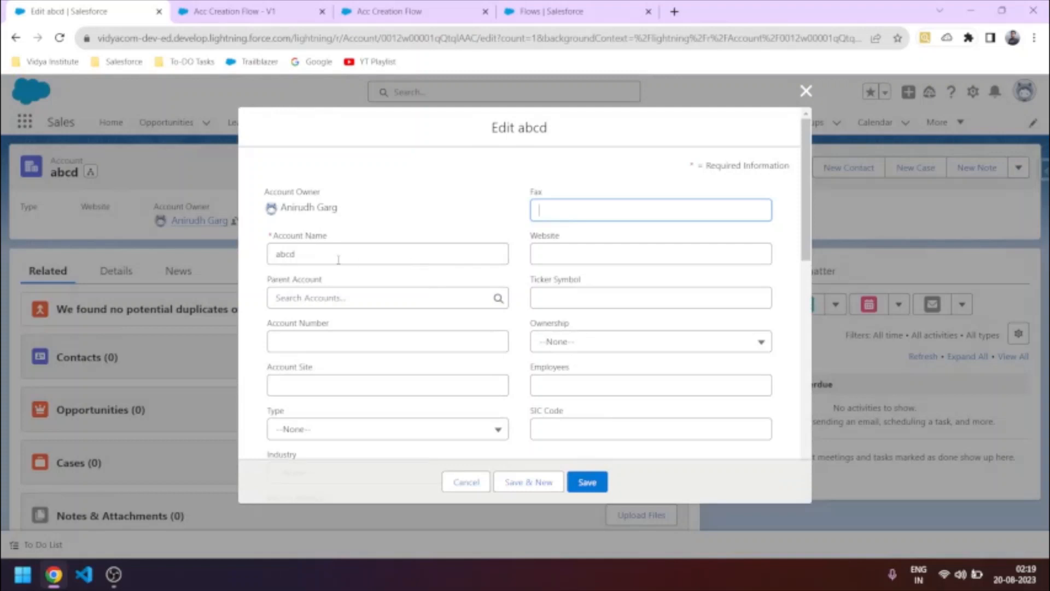
{"action": "left_click_drag", "start_coordinate": [332, 239], "coordinate": [269, 241]}
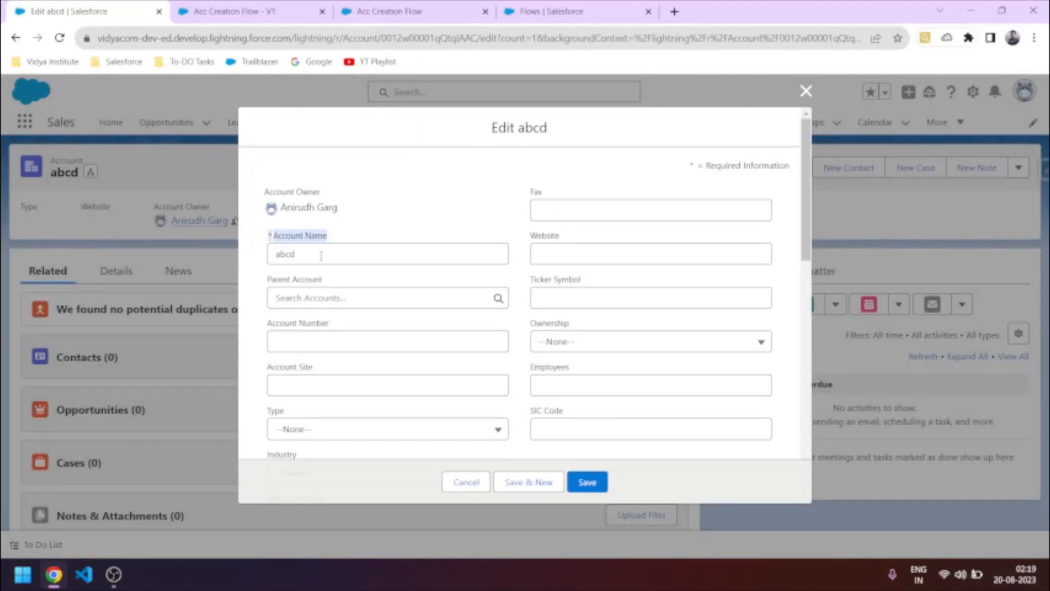
{"action": "left_click", "coordinate": [388, 229]}
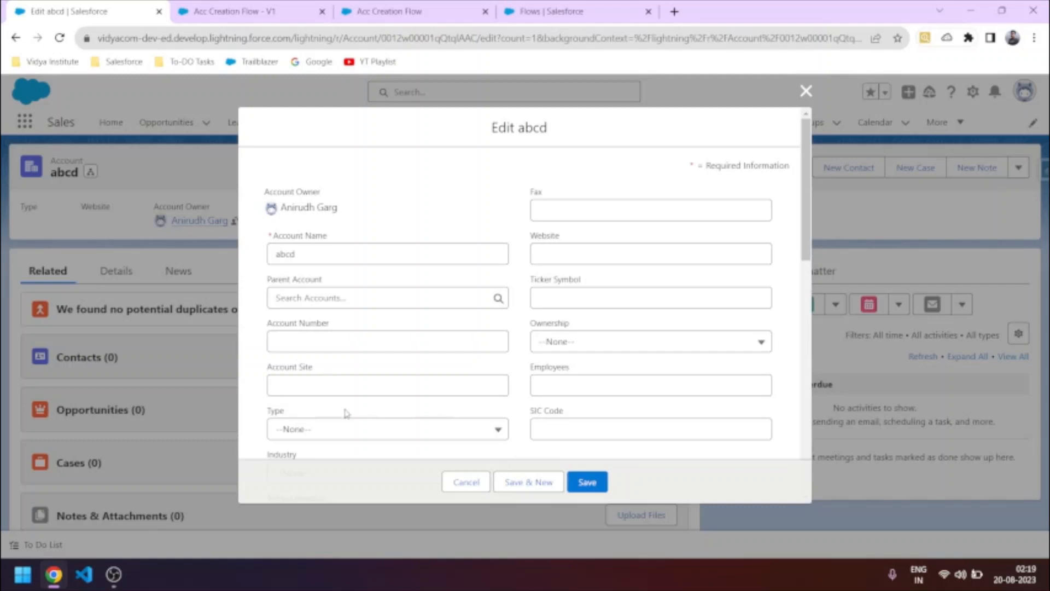
Step: Open the Creating Account Flow screen element for editing and add a Number component below the Account Name field
{"action": "left_click", "coordinate": [268, 9]}
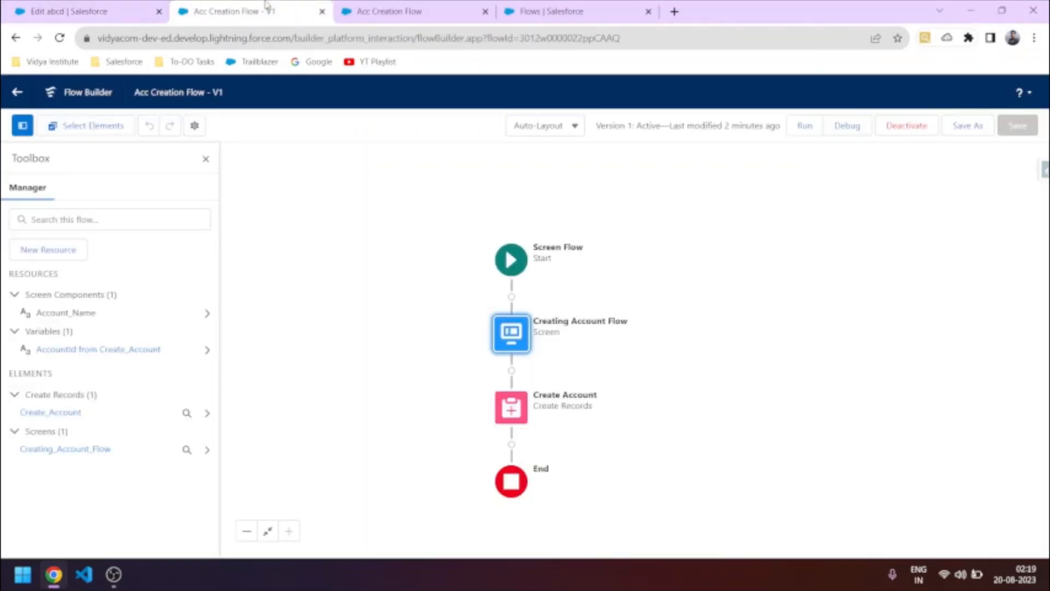
{"action": "double_click", "coordinate": [512, 332]}
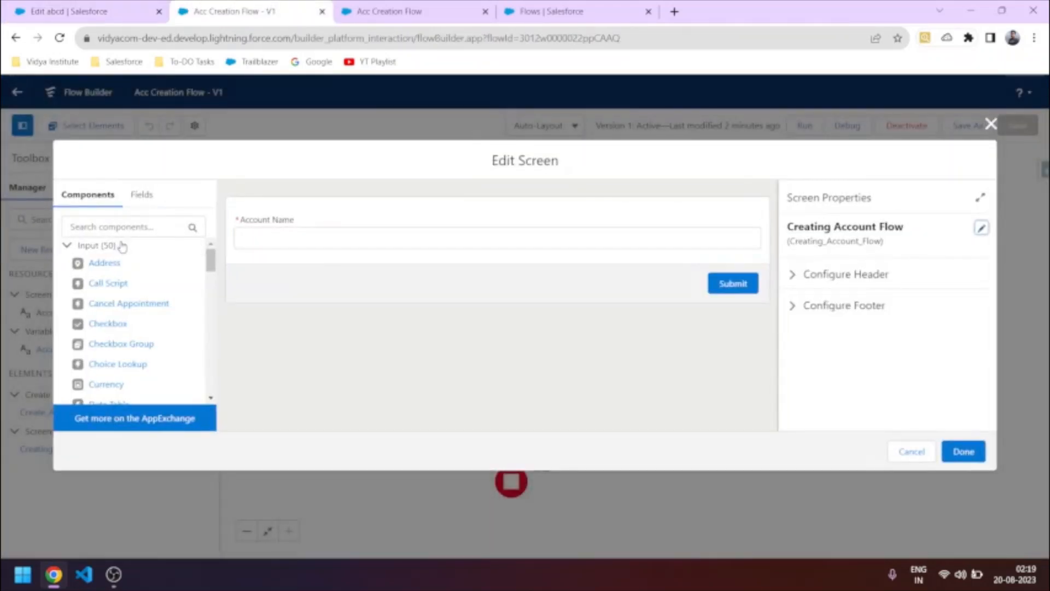
{"action": "left_click", "coordinate": [125, 17]}
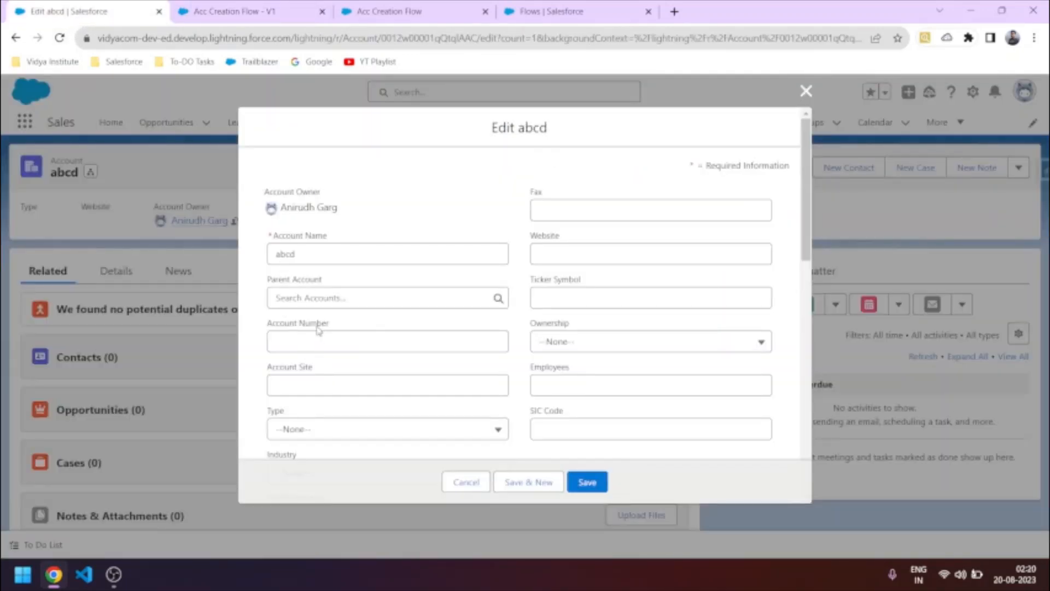
{"action": "left_click", "coordinate": [245, 15]}
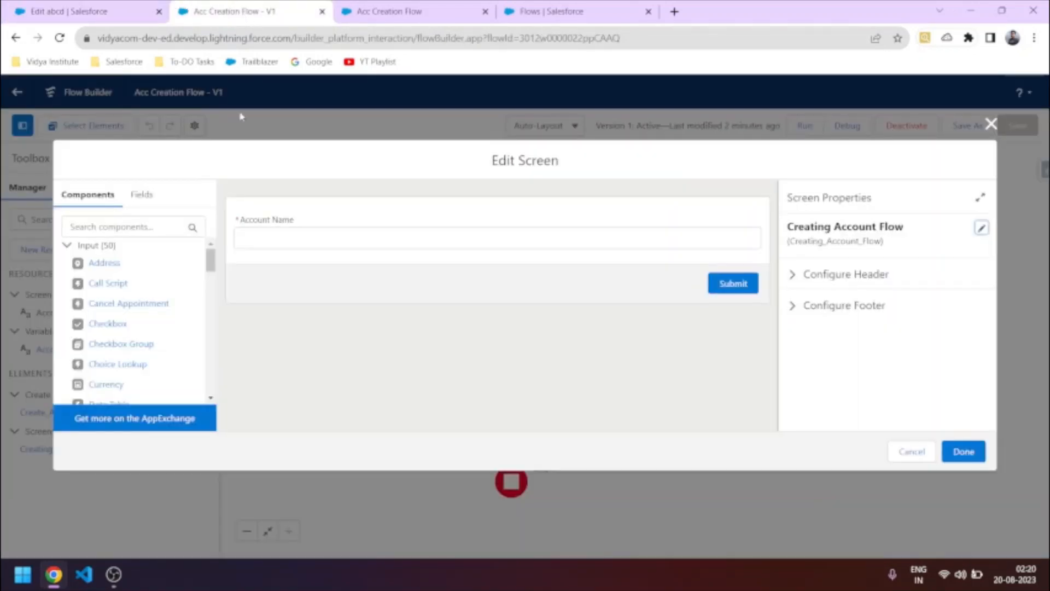
{"action": "left_click", "coordinate": [117, 226]}
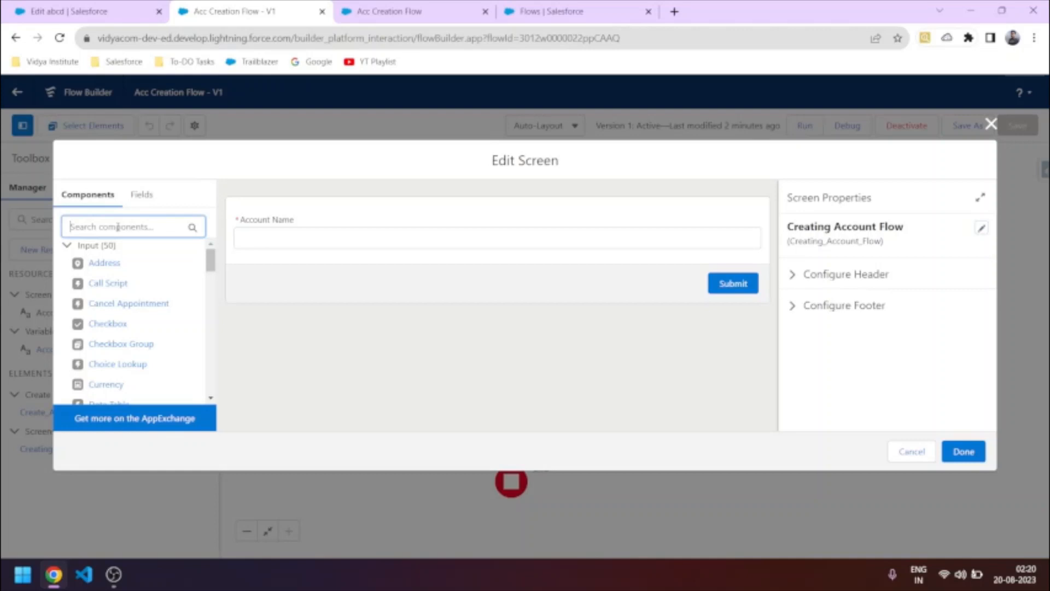
{"action": "type", "text": "text"}
{"action": "key", "text": "BackSpace"}
{"action": "key", "text": "BackSpace"}
{"action": "key", "text": "BackSpace"}
{"action": "key", "text": "BackSpace"}
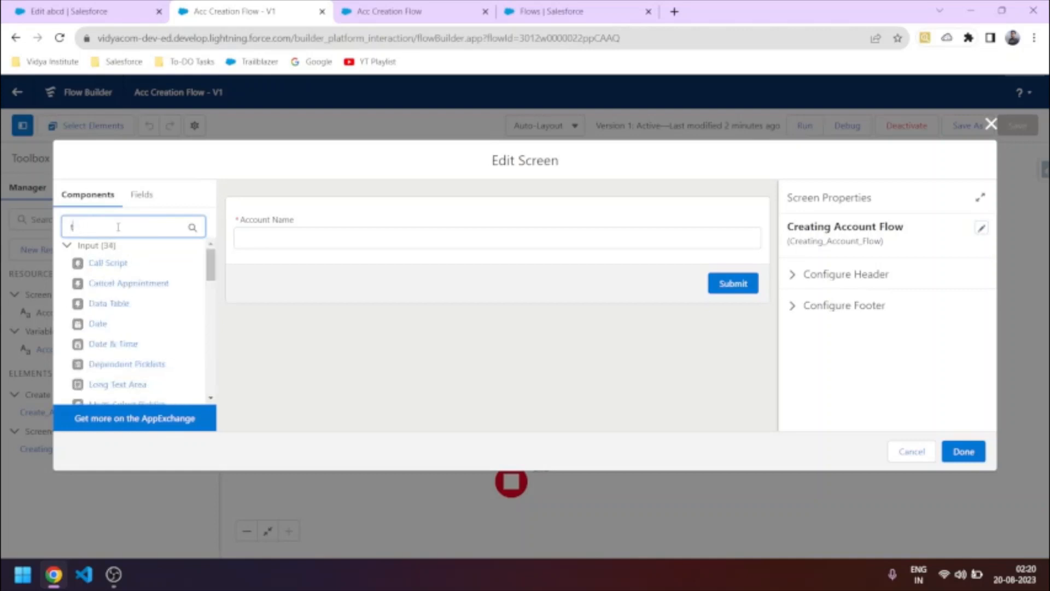
{"action": "type", "text": "num"}
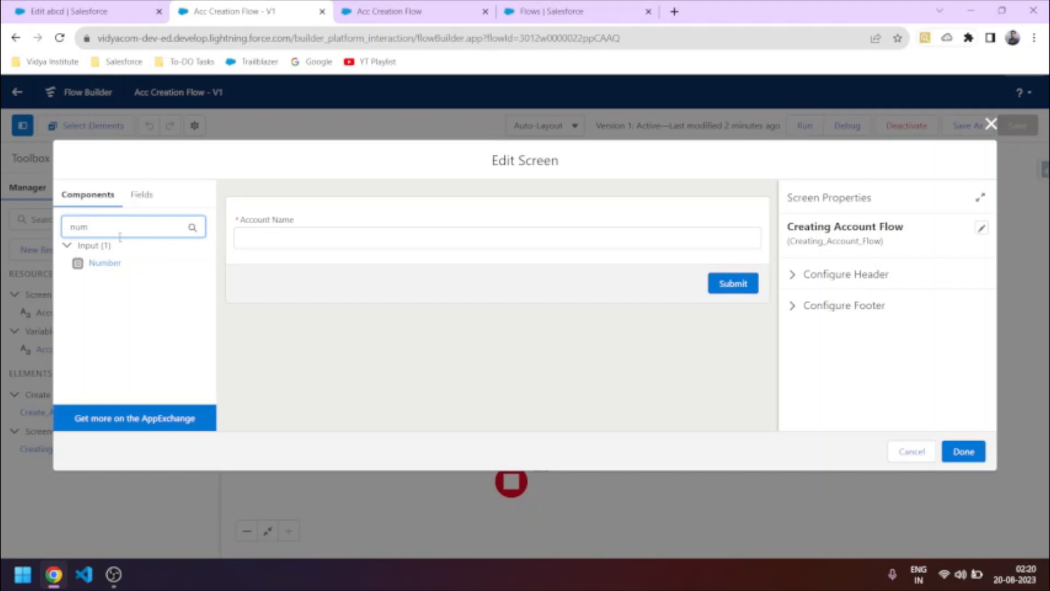
{"action": "left_click", "coordinate": [105, 264]}
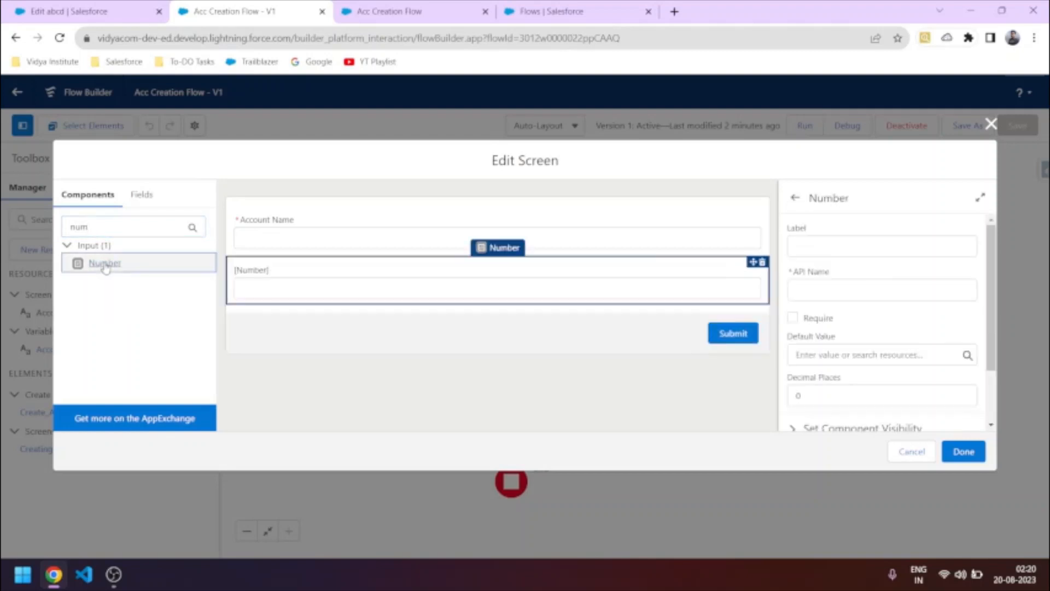
Step: Find the Checkbox input among the screen components and add it below the Number component
{"action": "left_click", "coordinate": [136, 229]}
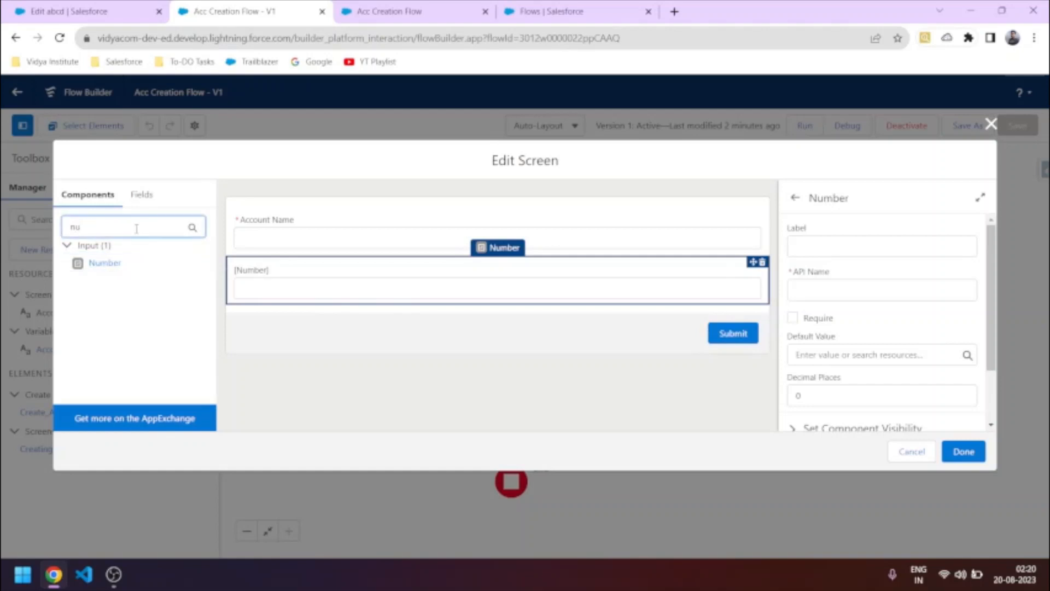
{"action": "key", "text": "BackSpace"}
{"action": "key", "text": "BackSpace"}
{"action": "type", "text": "typw"}
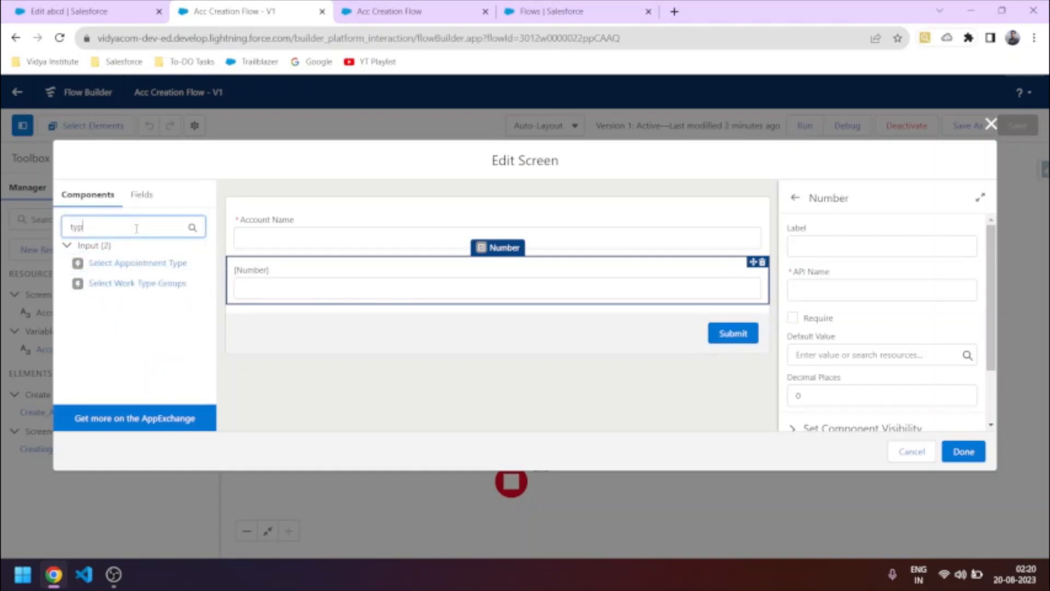
{"action": "key", "text": "BackSpace"}
{"action": "key", "text": "BackSpace"}
{"action": "key", "text": "BackSpace"}
{"action": "key", "text": "BackSpace"}
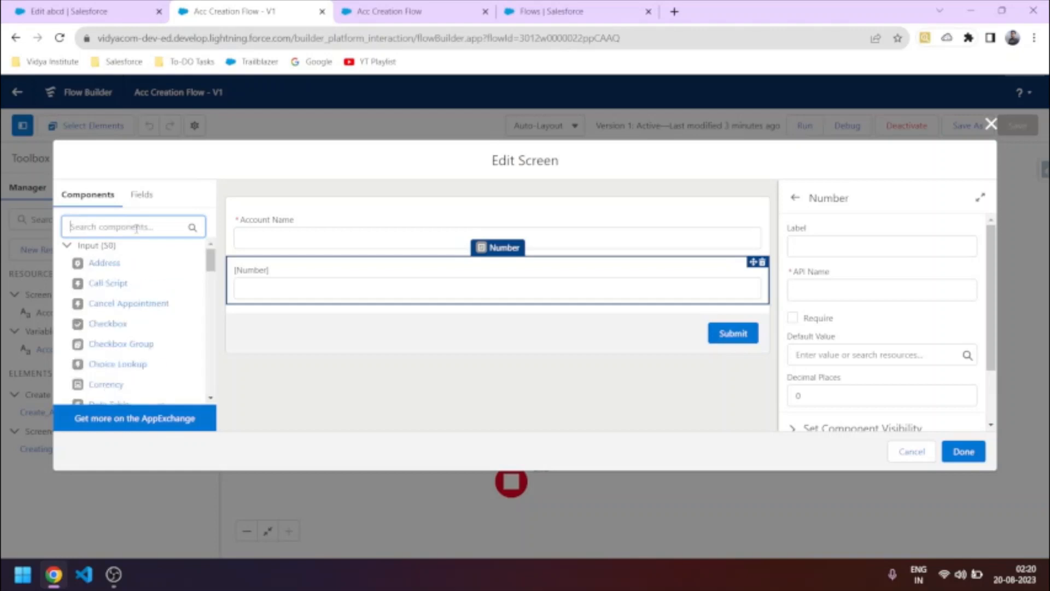
{"action": "type", "text": "che"}
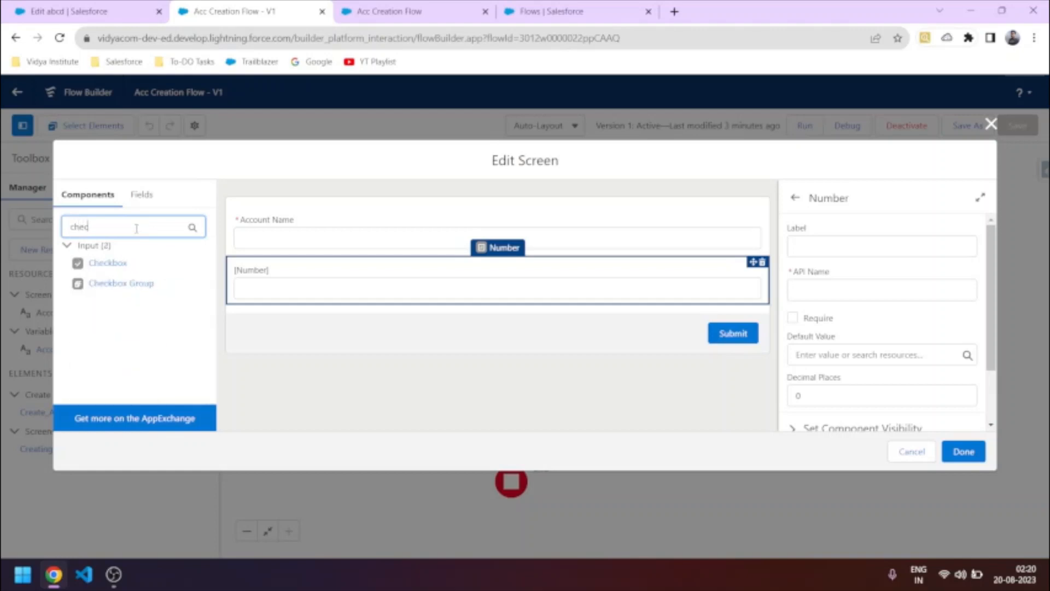
{"action": "type", "text": "c"}
{"action": "left_click", "coordinate": [111, 267]}
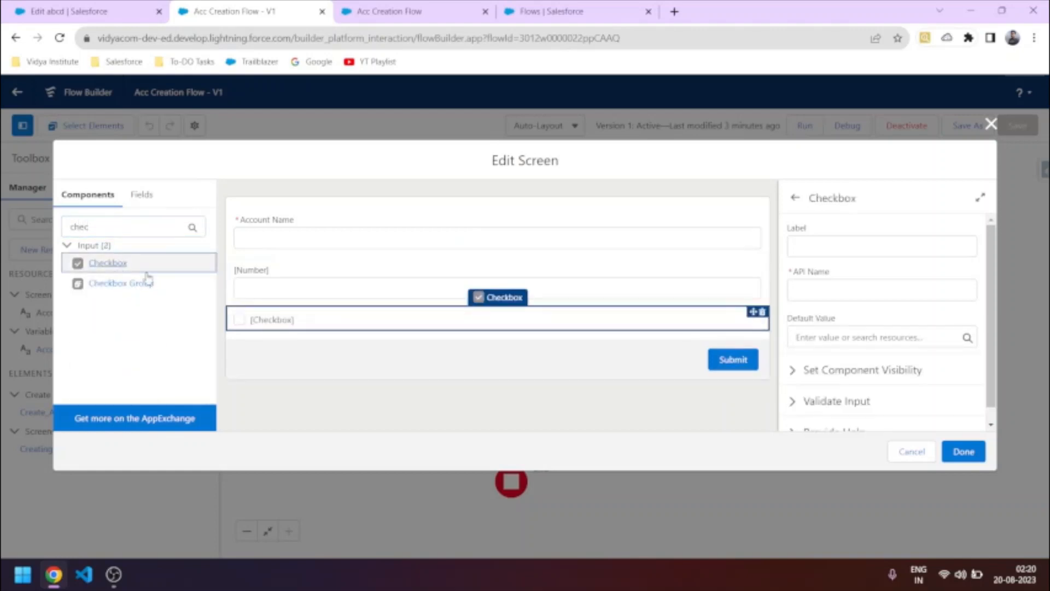
Step: Examine the remaining fields in the abcd edit form, and discard both the flow screen edits and the record edit
{"action": "left_click", "coordinate": [100, 11]}
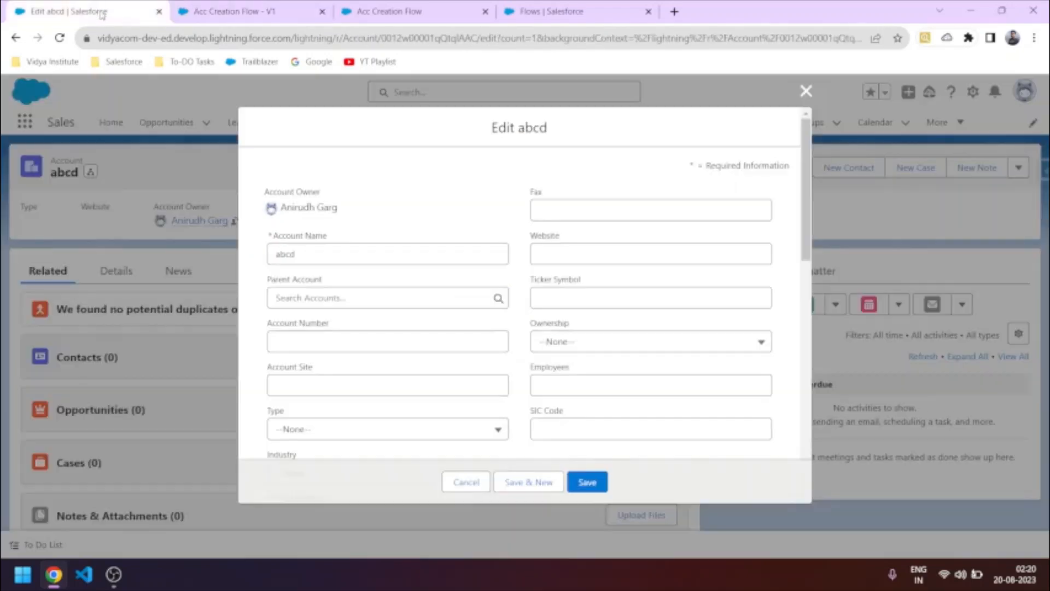
{"action": "scroll", "coordinate": [377, 339], "scroll_direction": "down", "scroll_amount": 5}
{"action": "scroll", "coordinate": [375, 348], "scroll_direction": "down", "scroll_amount": 5}
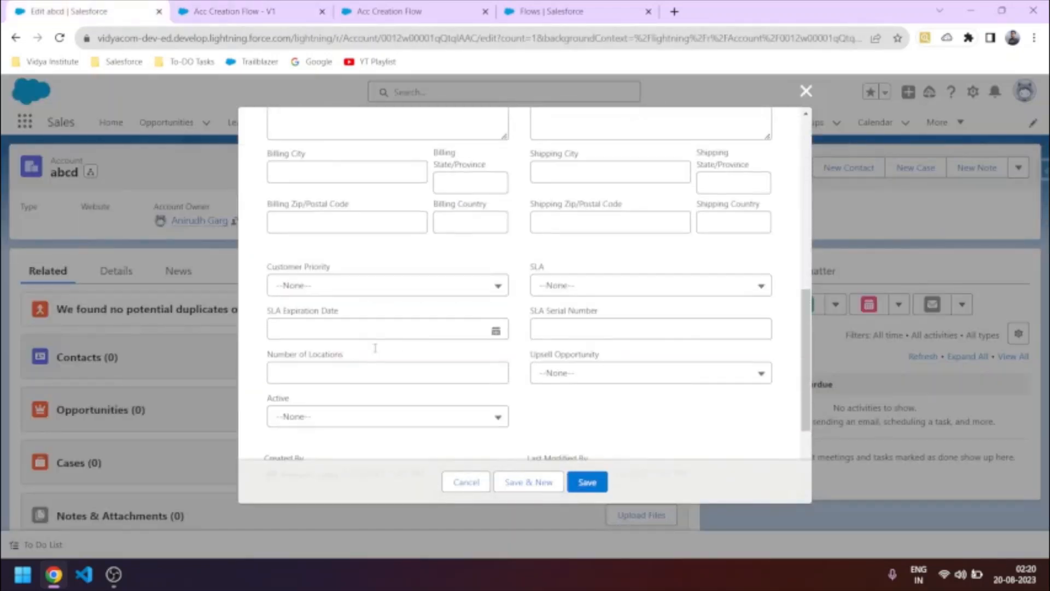
{"action": "left_click", "coordinate": [211, 6]}
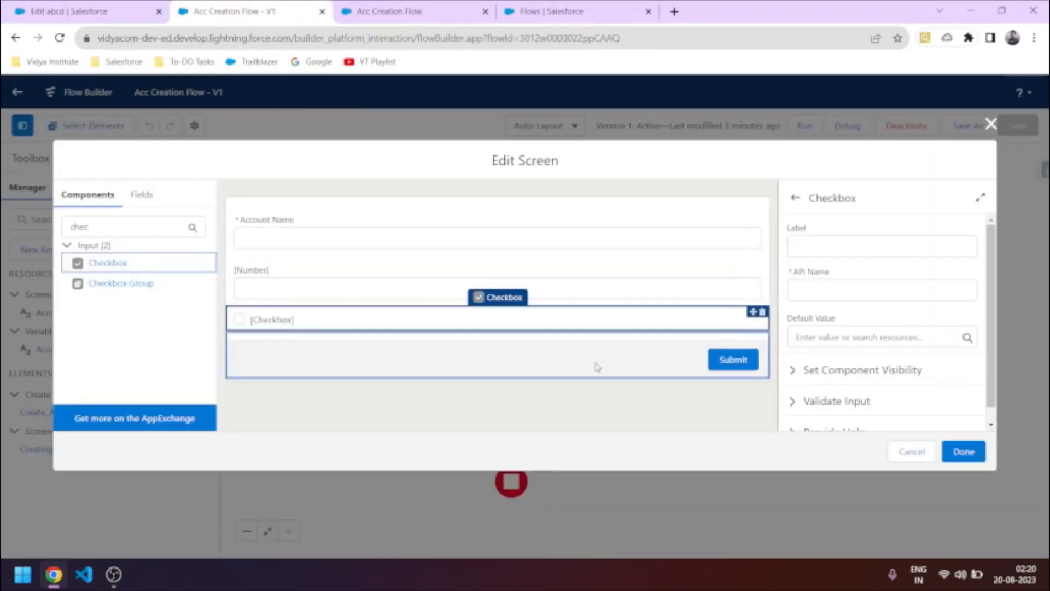
{"action": "left_click", "coordinate": [896, 454]}
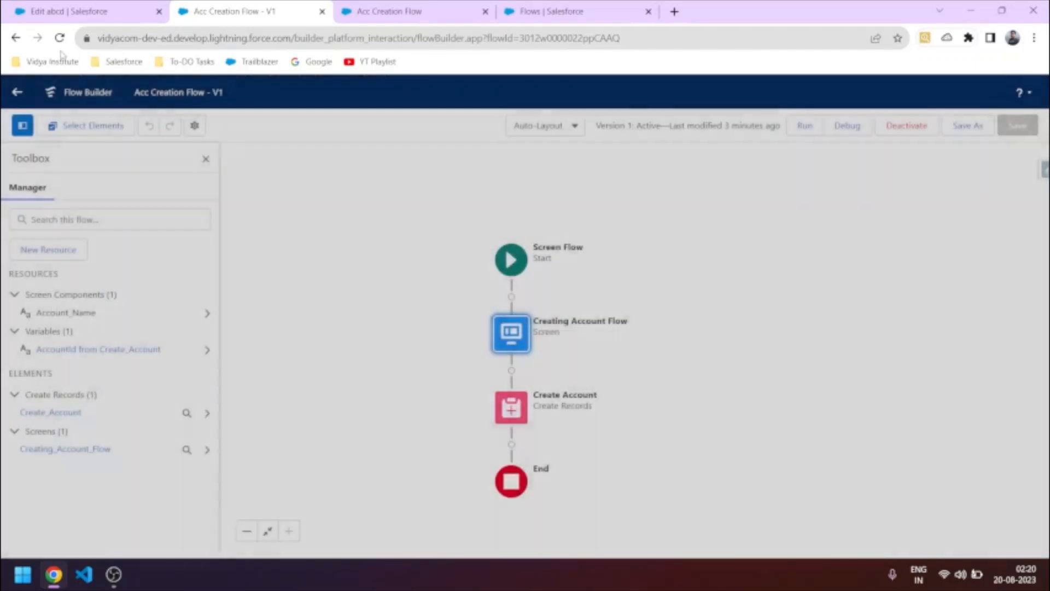
{"action": "left_click", "coordinate": [83, 21]}
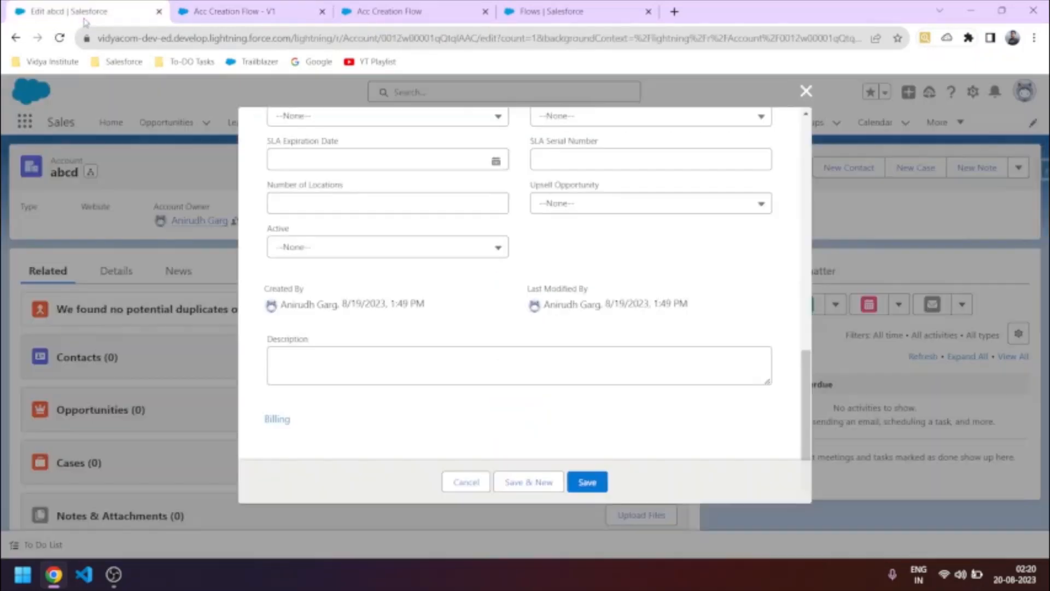
{"action": "left_click", "coordinate": [465, 483]}
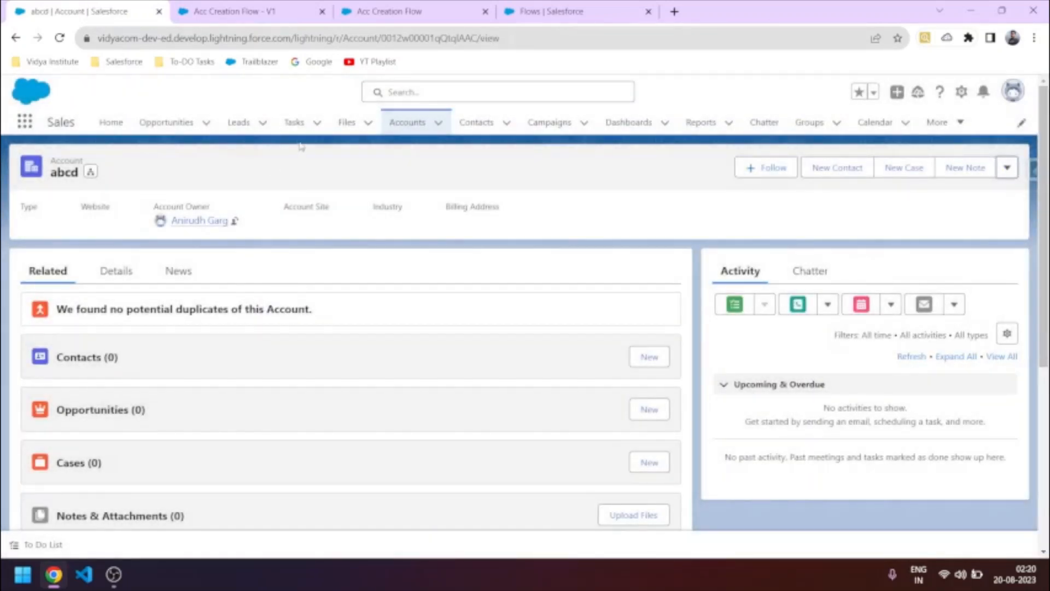
Step: Go through the Home page to the Accounts list and open the account listed below abcd in its edit form
{"action": "left_click", "coordinate": [109, 133]}
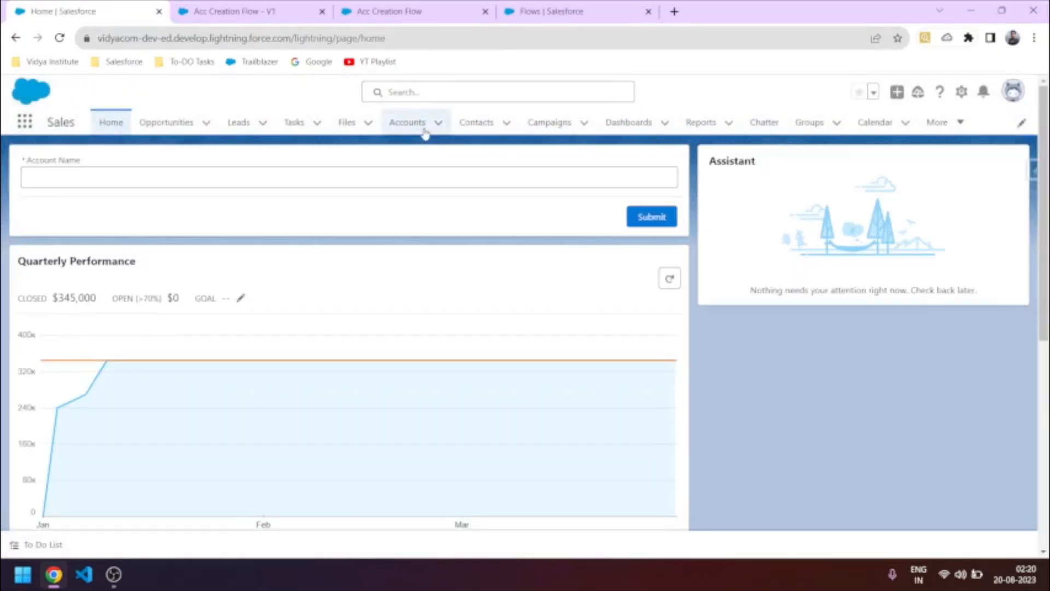
{"action": "left_click", "coordinate": [425, 133]}
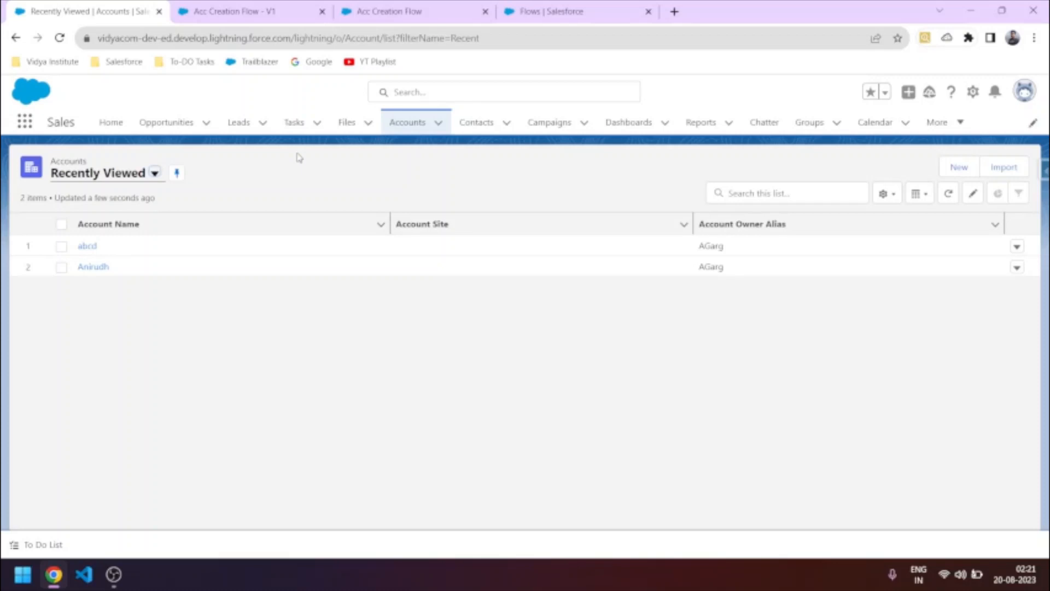
{"action": "left_click", "coordinate": [103, 268]}
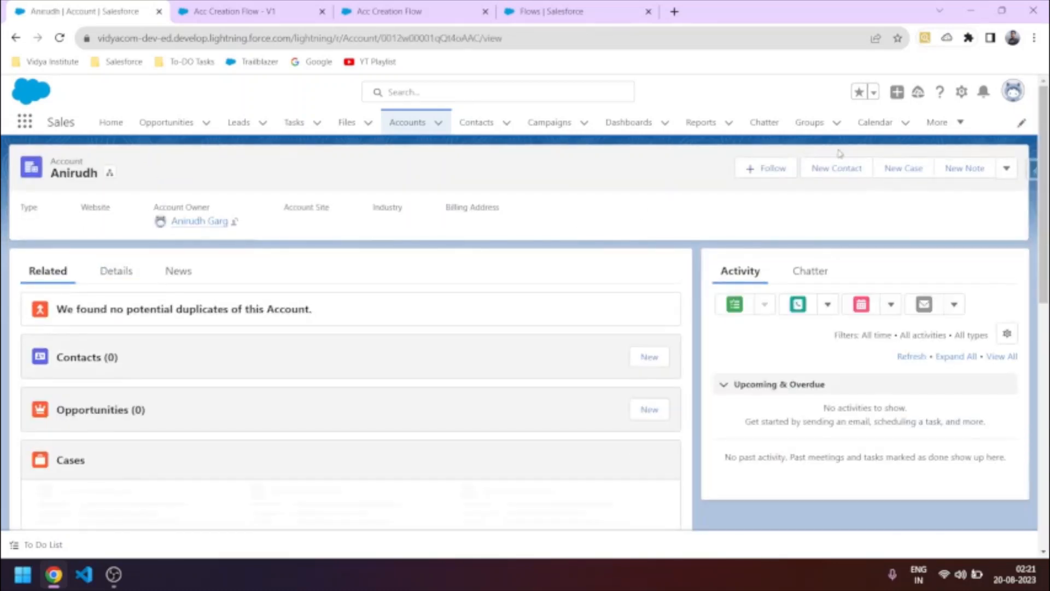
{"action": "left_click", "coordinate": [1008, 170]}
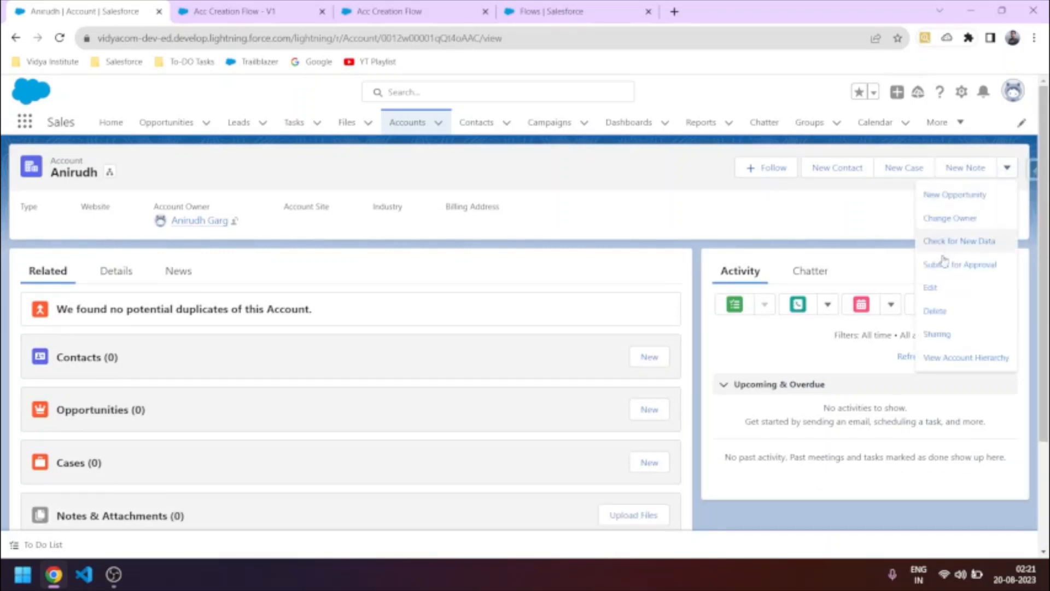
{"action": "left_click", "coordinate": [936, 284]}
{"action": "scroll", "coordinate": [381, 391], "scroll_direction": "down", "scroll_amount": 3}
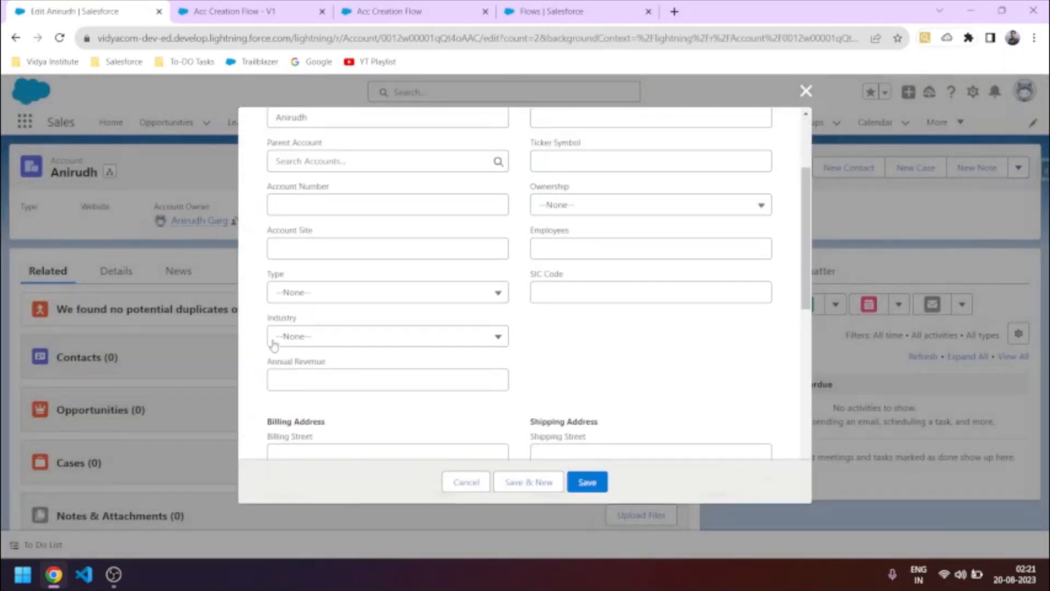
Step: Set the account's Type to Prospect and save the record
{"action": "left_click_drag", "start_coordinate": [294, 276], "coordinate": [269, 275]}
{"action": "left_click", "coordinate": [293, 290]}
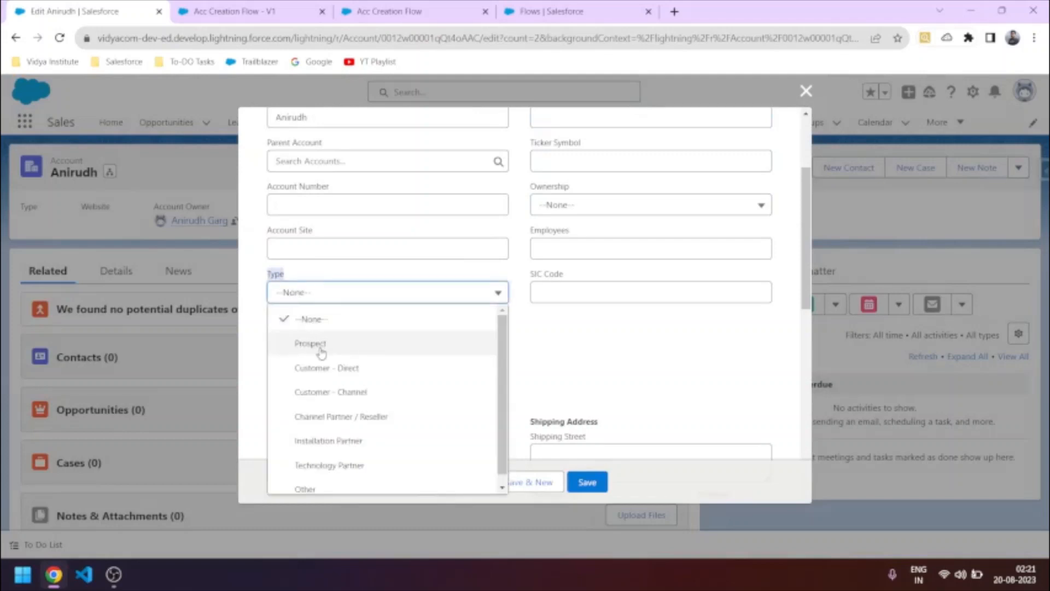
{"action": "left_click", "coordinate": [554, 366]}
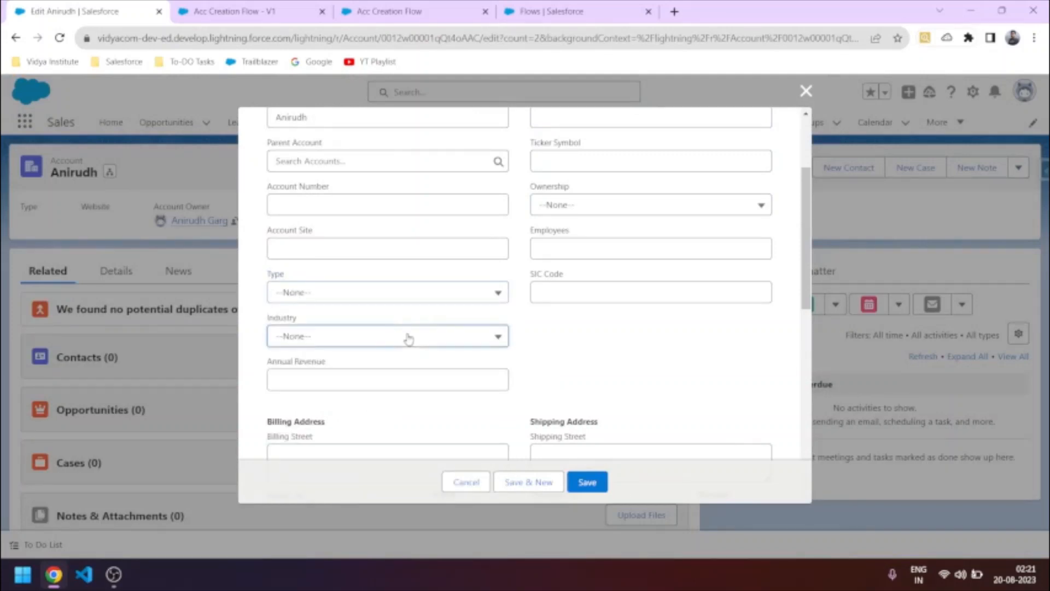
{"action": "left_click", "coordinate": [406, 337]}
{"action": "left_click", "coordinate": [300, 290]}
{"action": "left_click", "coordinate": [301, 290]}
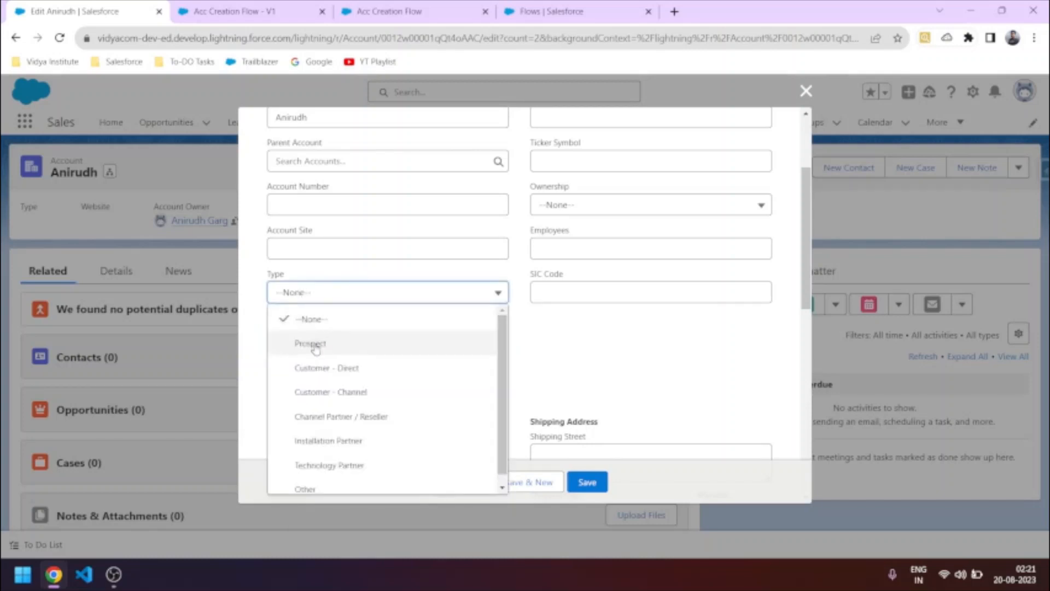
{"action": "left_click", "coordinate": [312, 344]}
{"action": "left_click", "coordinate": [587, 482]}
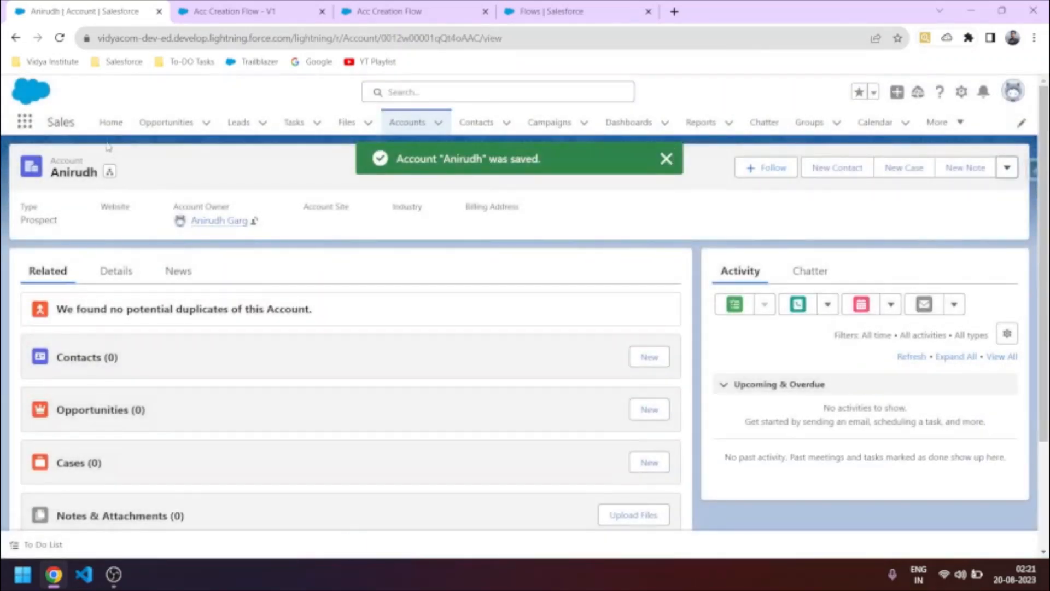
Step: Review the embedded flow on the Home page alongside the recently viewed accounts list
{"action": "left_click", "coordinate": [112, 130]}
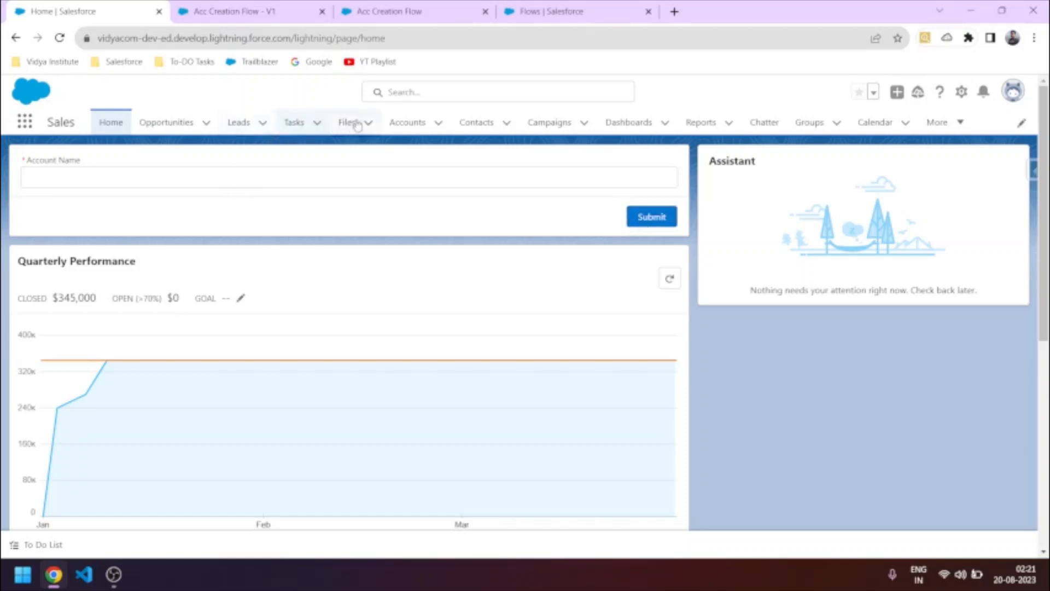
{"action": "left_click", "coordinate": [396, 124]}
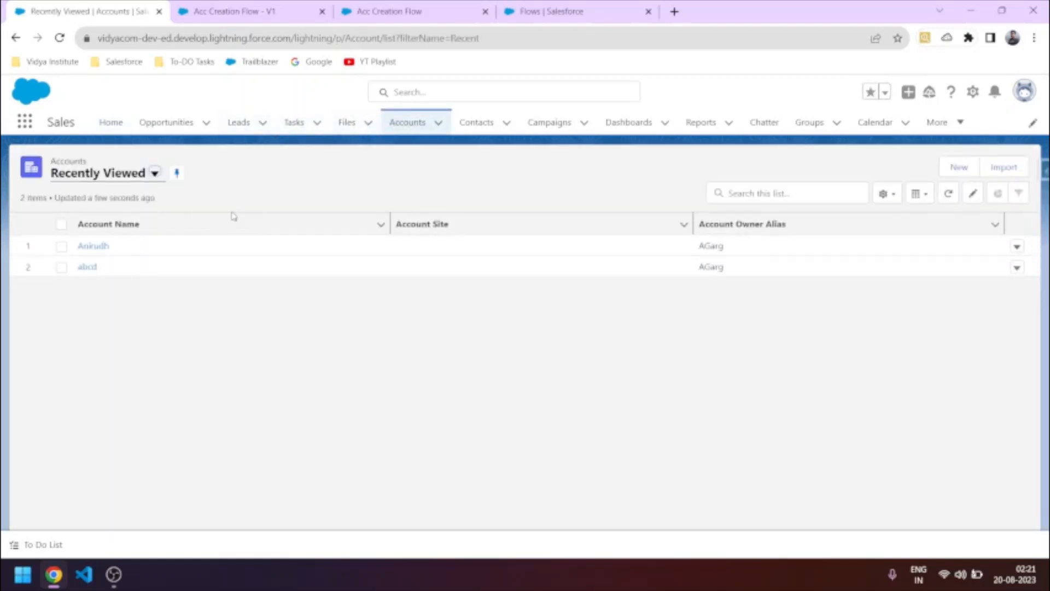
{"action": "left_click", "coordinate": [109, 126]}
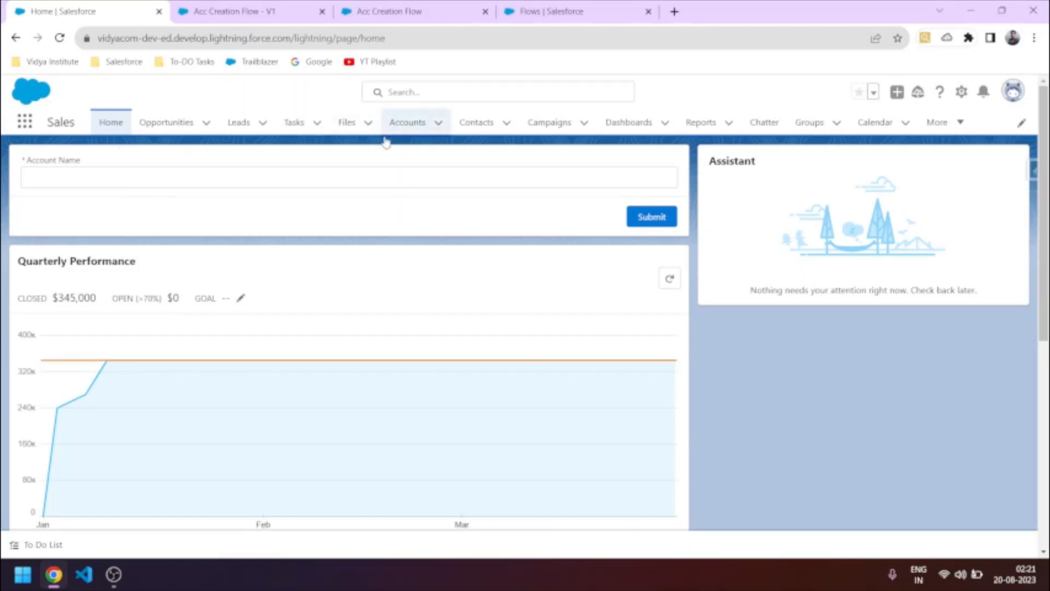
{"action": "left_click", "coordinate": [408, 122]}
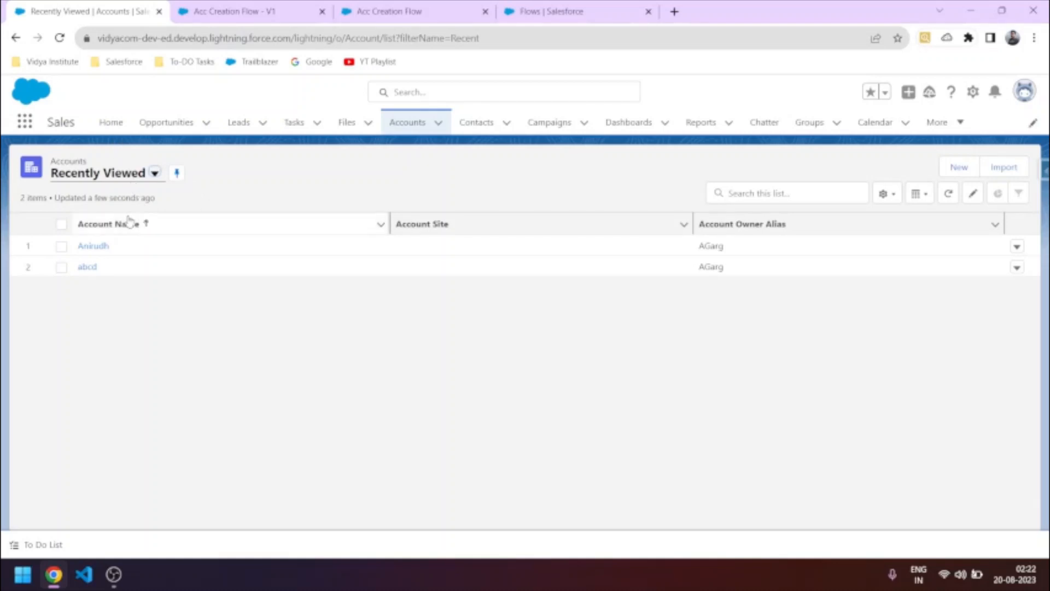
Step: Open the first listed account, select the record ID in its URL, and compare it with the flow's debug details
{"action": "left_click", "coordinate": [95, 246]}
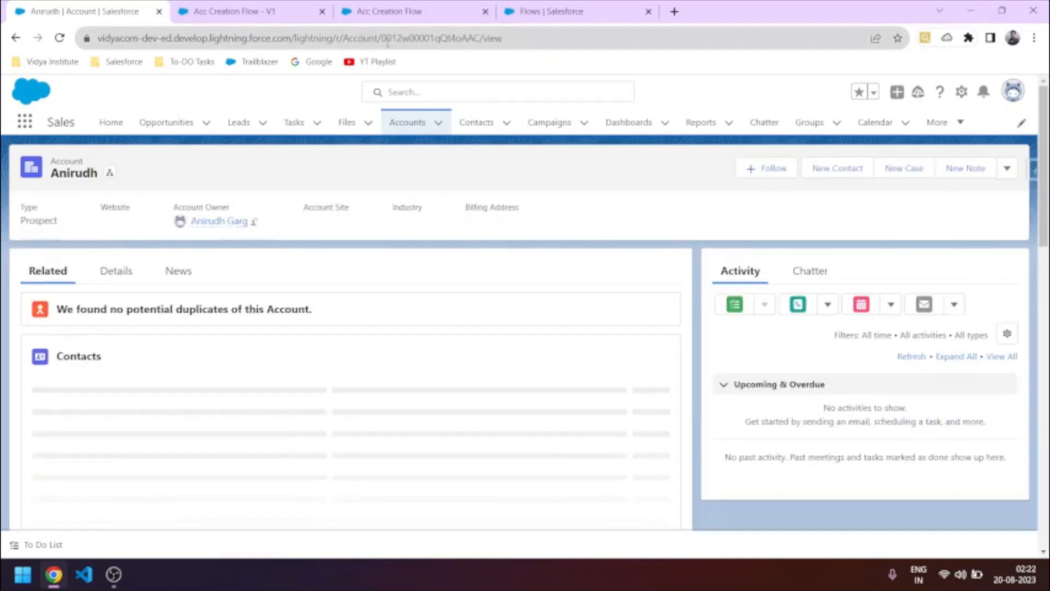
{"action": "left_click_drag", "start_coordinate": [382, 38], "coordinate": [481, 38]}
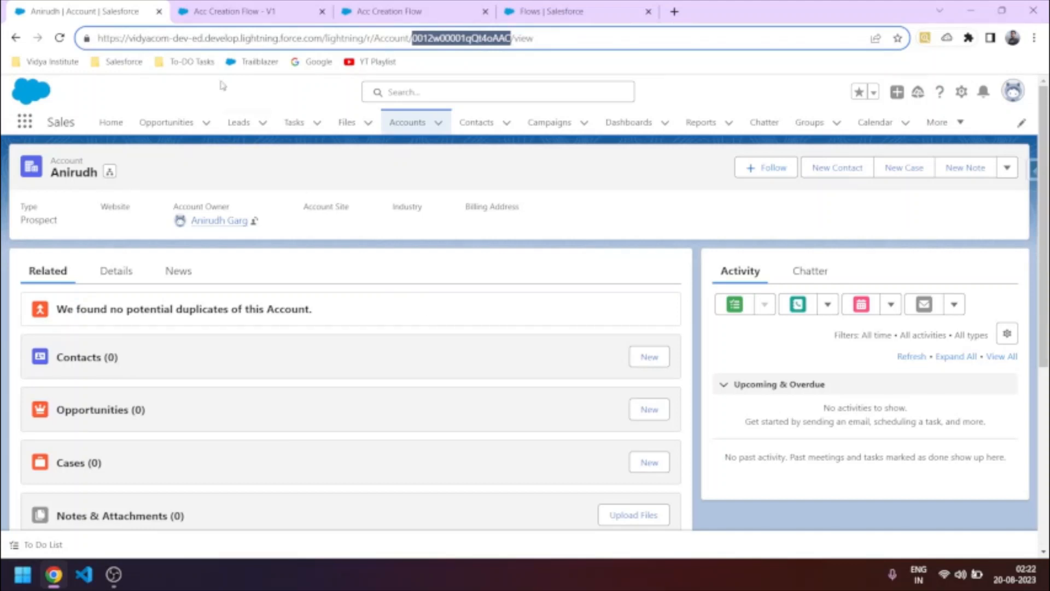
{"action": "left_click", "coordinate": [236, 13]}
{"action": "left_click", "coordinate": [398, 5]}
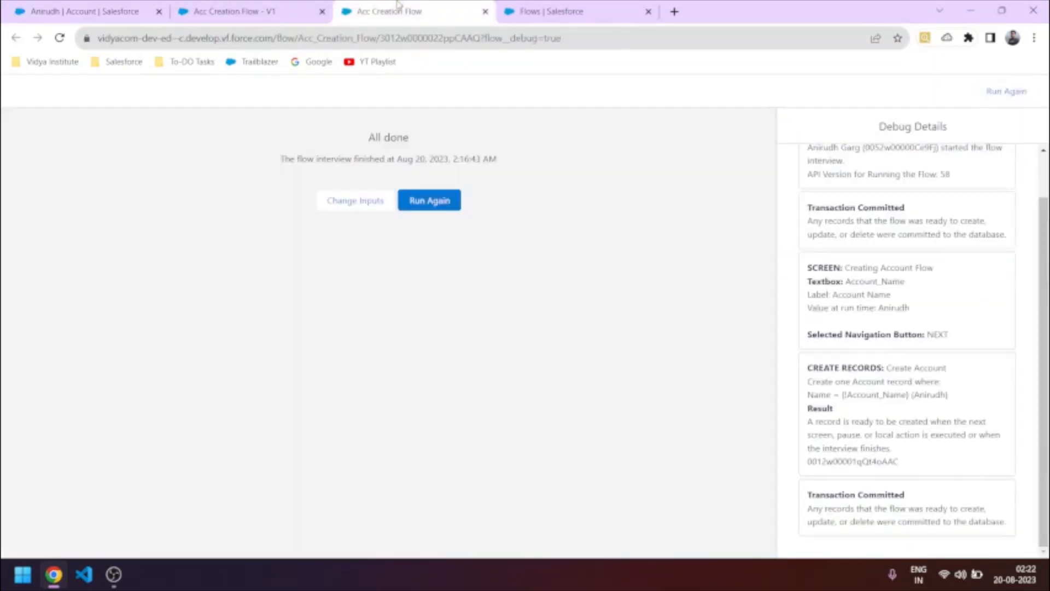
Step: Open the bookmarked Trailblazer profile in a new browser tab and look over its badges, points and certifications
{"action": "left_click", "coordinate": [552, 12]}
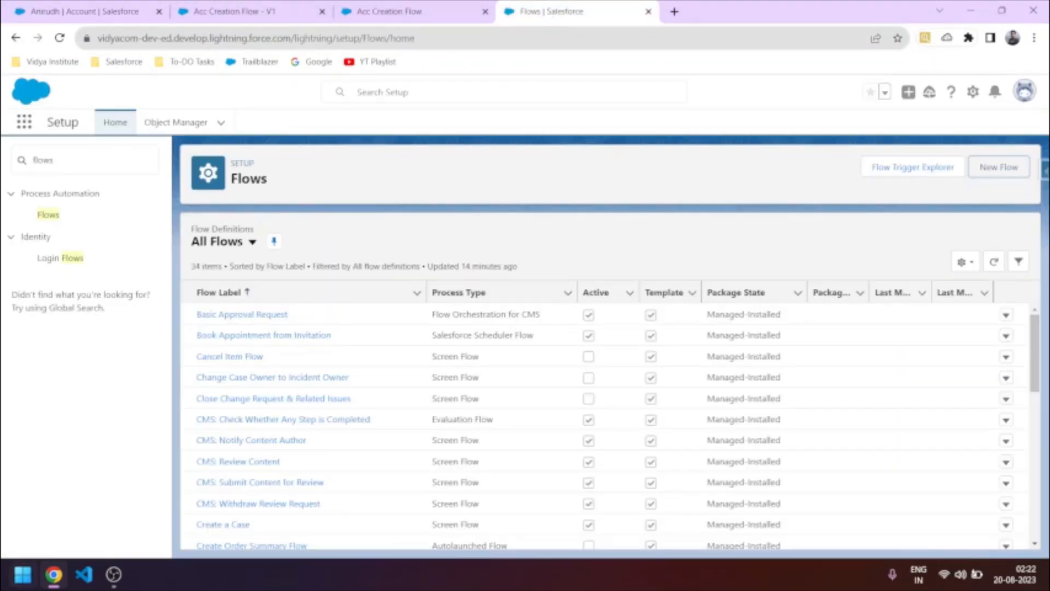
{"action": "left_click", "coordinate": [674, 12]}
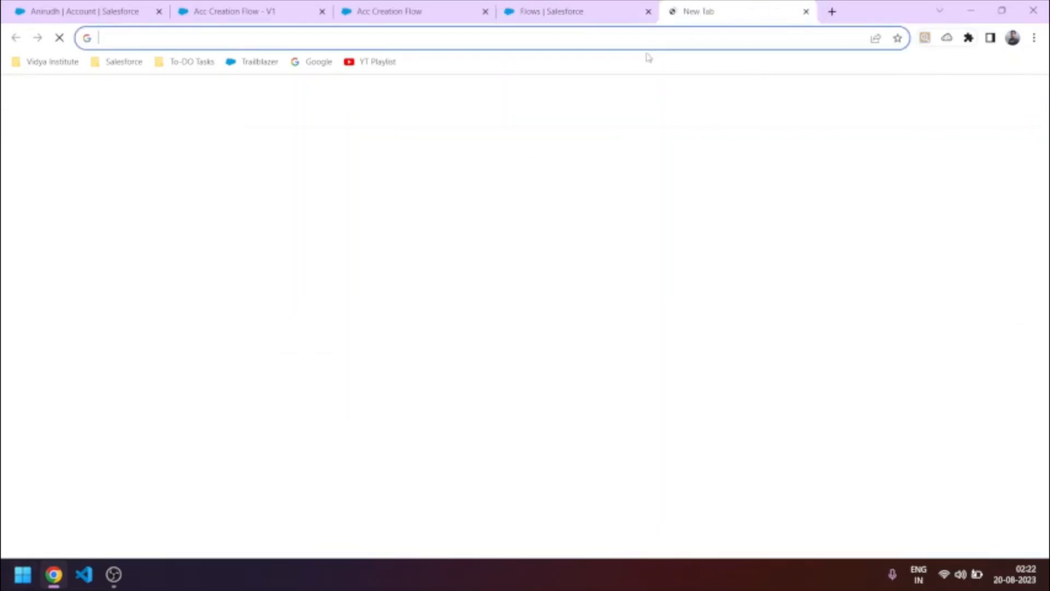
{"action": "left_click", "coordinate": [271, 62]}
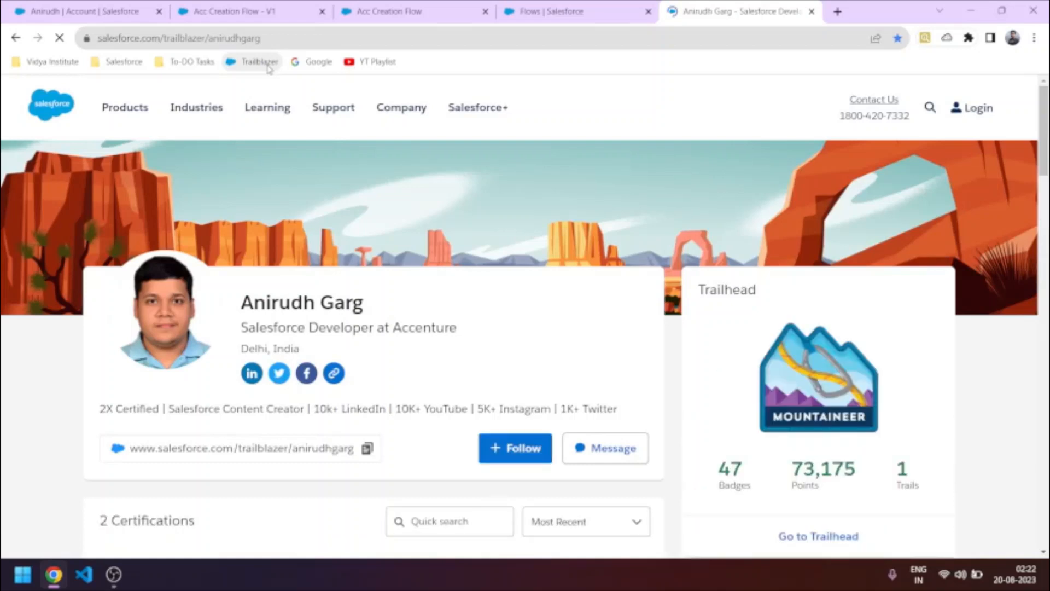
{"action": "scroll", "coordinate": [395, 279], "scroll_direction": "down", "scroll_amount": 1}
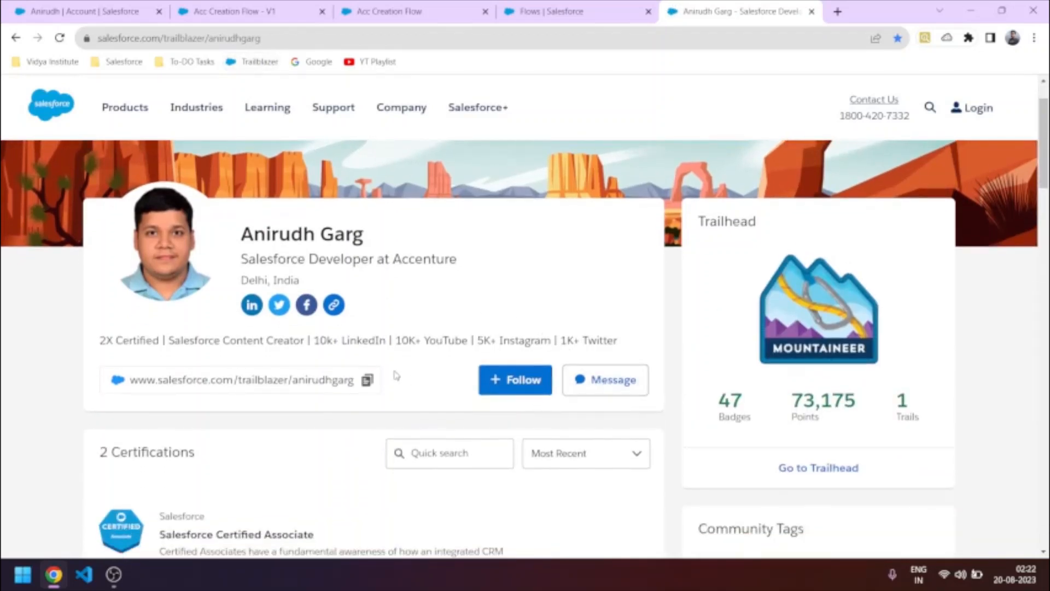
{"action": "scroll", "coordinate": [361, 383], "scroll_direction": "down", "scroll_amount": 1}
{"action": "scroll", "coordinate": [471, 263], "scroll_direction": "up", "scroll_amount": 1}
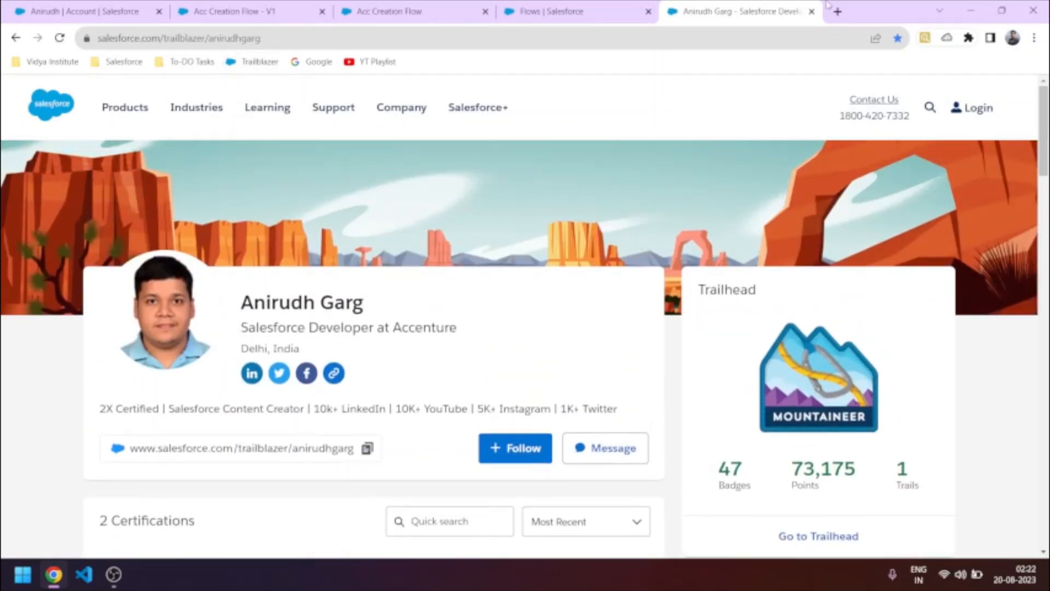
Step: Open the bookmarked YouTube playlist of Salesforce tutorials in a new browser tab and look through its videos, revisiting the account record in between
{"action": "left_click", "coordinate": [837, 12]}
{"action": "left_click", "coordinate": [361, 64]}
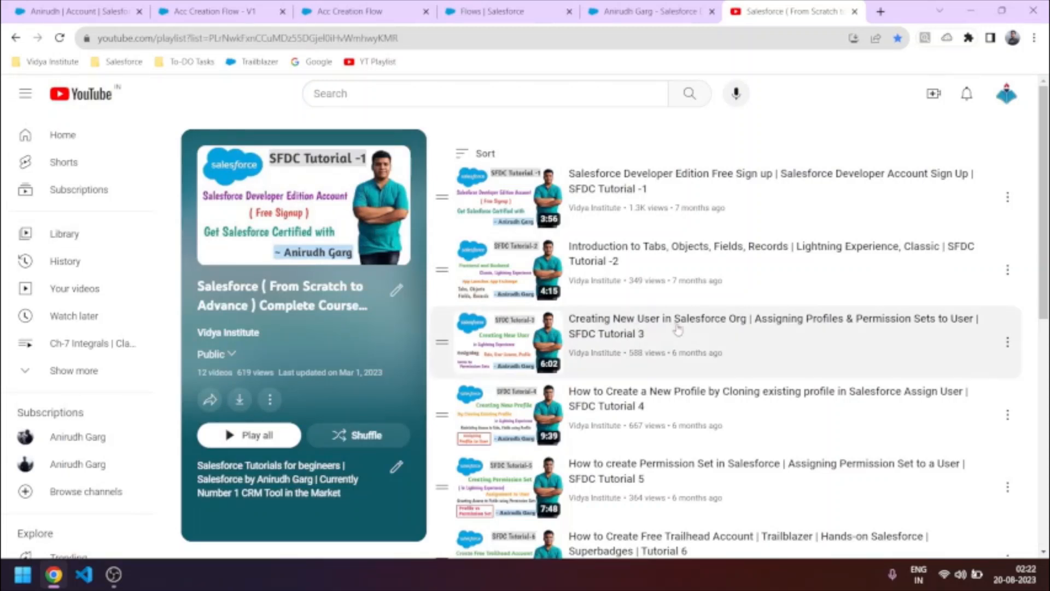
{"action": "scroll", "coordinate": [681, 340], "scroll_direction": "down", "scroll_amount": 3}
{"action": "scroll", "coordinate": [651, 383], "scroll_direction": "down", "scroll_amount": 2}
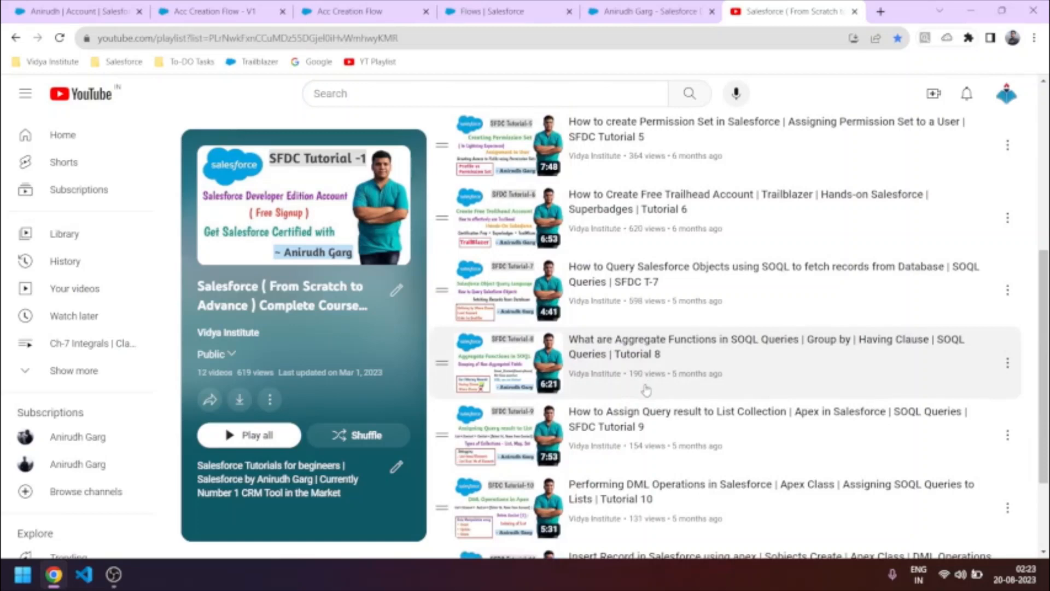
{"action": "scroll", "coordinate": [646, 390], "scroll_direction": "down", "scroll_amount": 2}
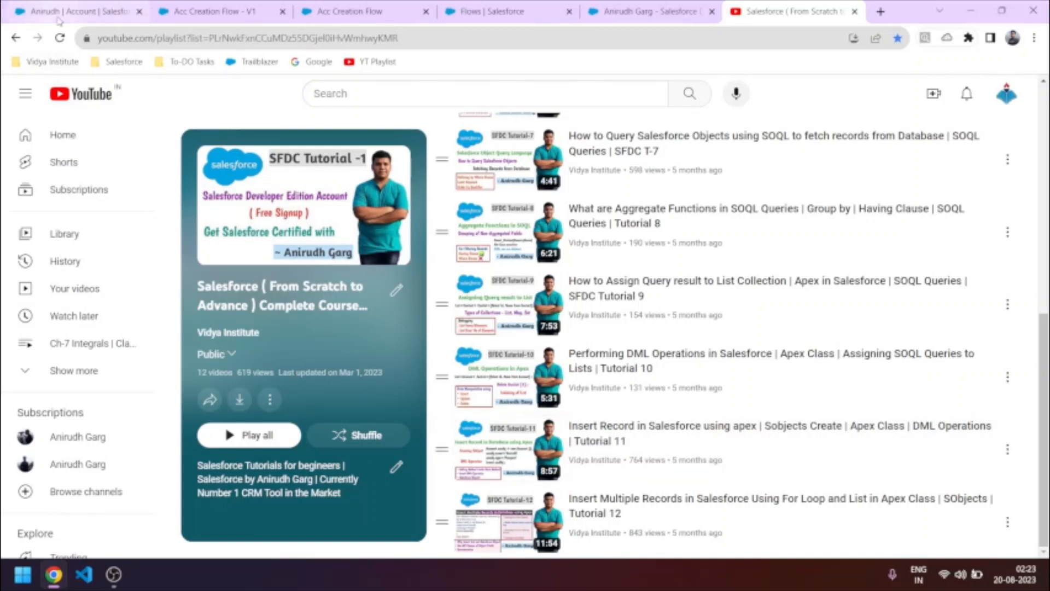
{"action": "left_click", "coordinate": [60, 16]}
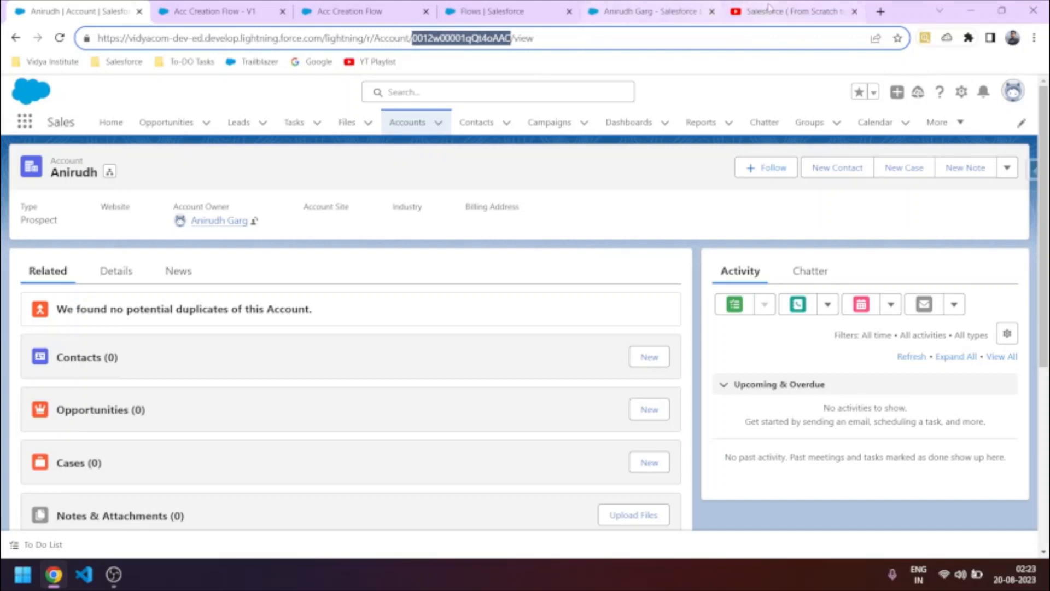
{"action": "left_click", "coordinate": [798, 11]}
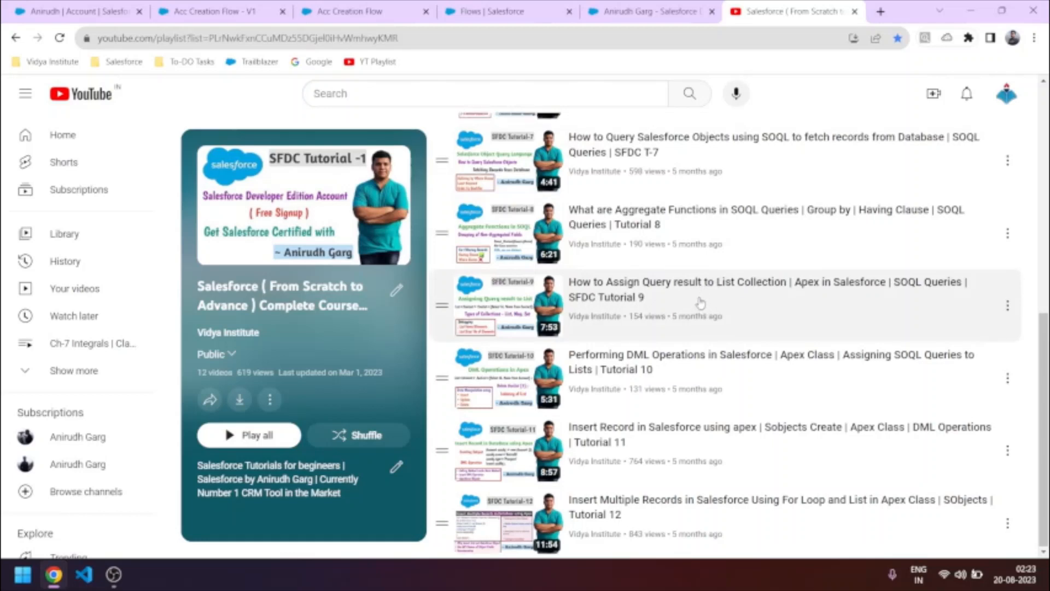
{"action": "scroll", "coordinate": [703, 298], "scroll_direction": "up", "scroll_amount": 2}
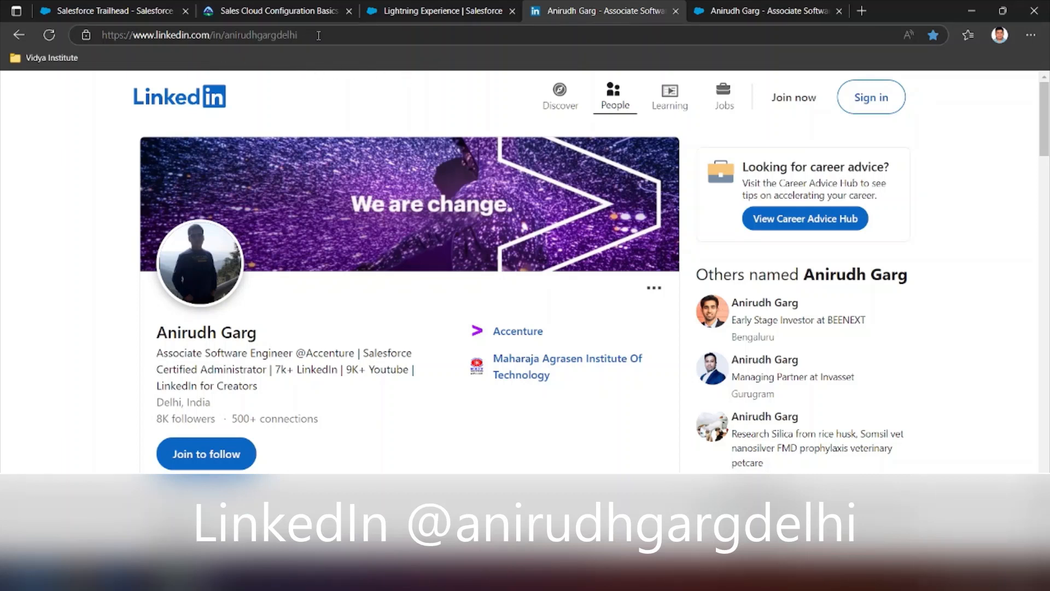
{"action": "left_click_drag", "start_coordinate": [304, 35], "coordinate": [106, 35]}
{"action": "left_click", "coordinate": [11, 446]}
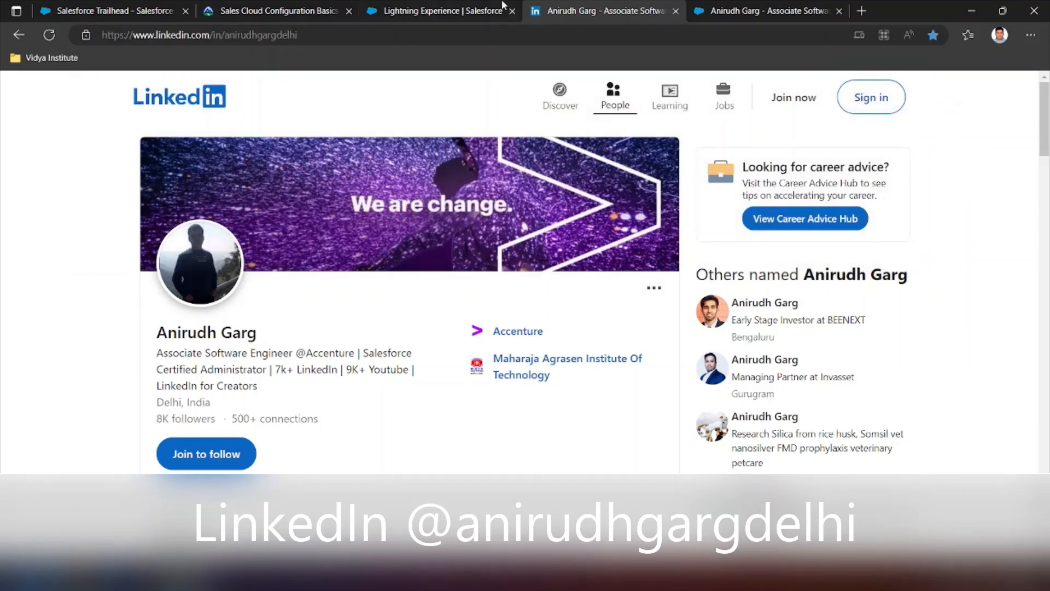